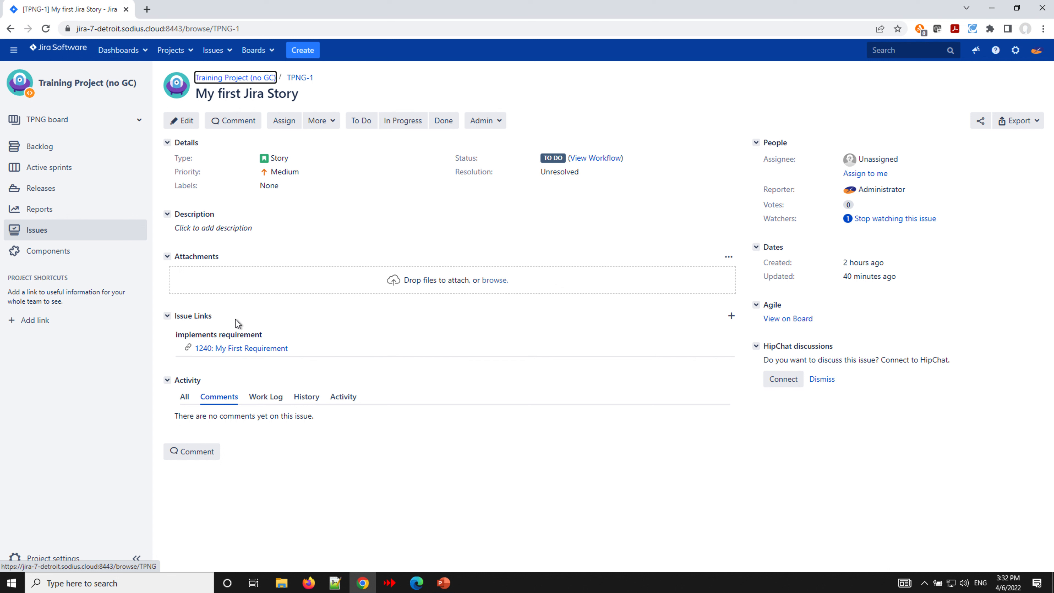
- Log in to IBM Engineering Lifecycle Management from the preview of the linked requirement 1240: My First Requirement
mouse_move(243, 351)
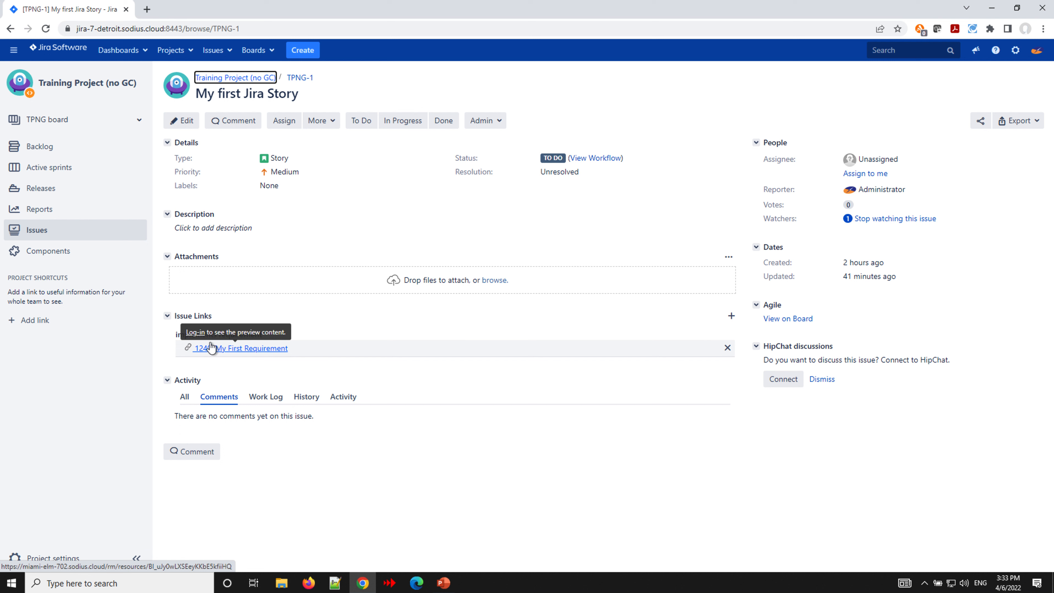
click(200, 333)
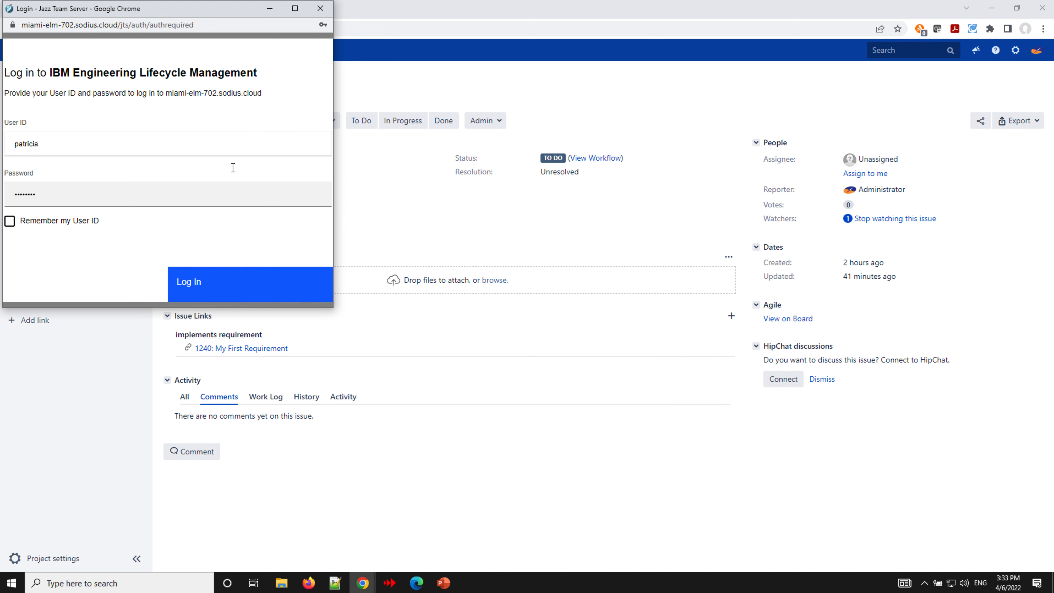
click(201, 285)
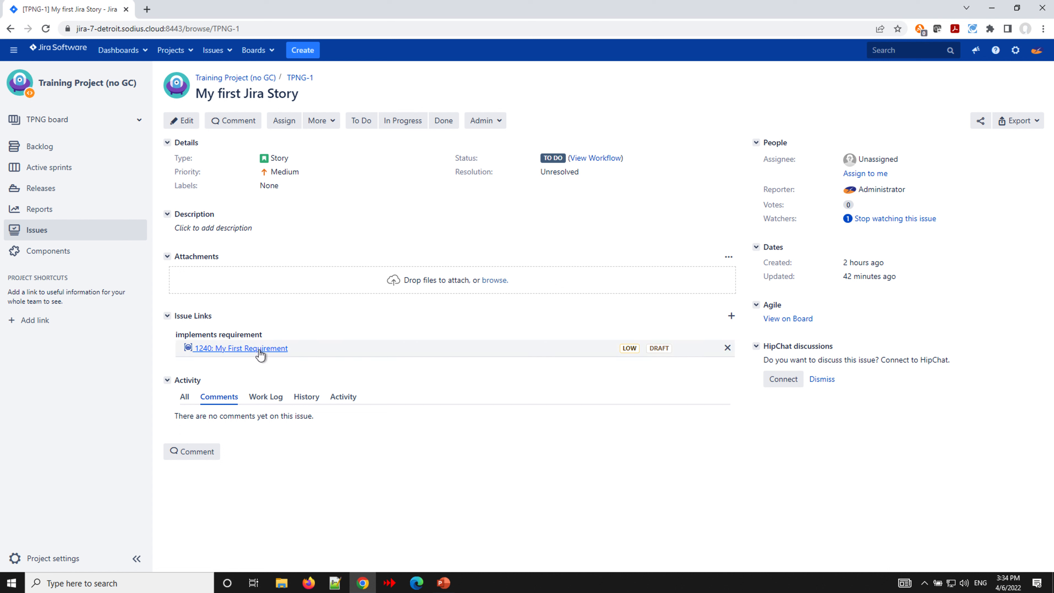
- Preview the linked requirement 1240: My First Requirement and open it in DOORS Next
mouse_move(260, 353)
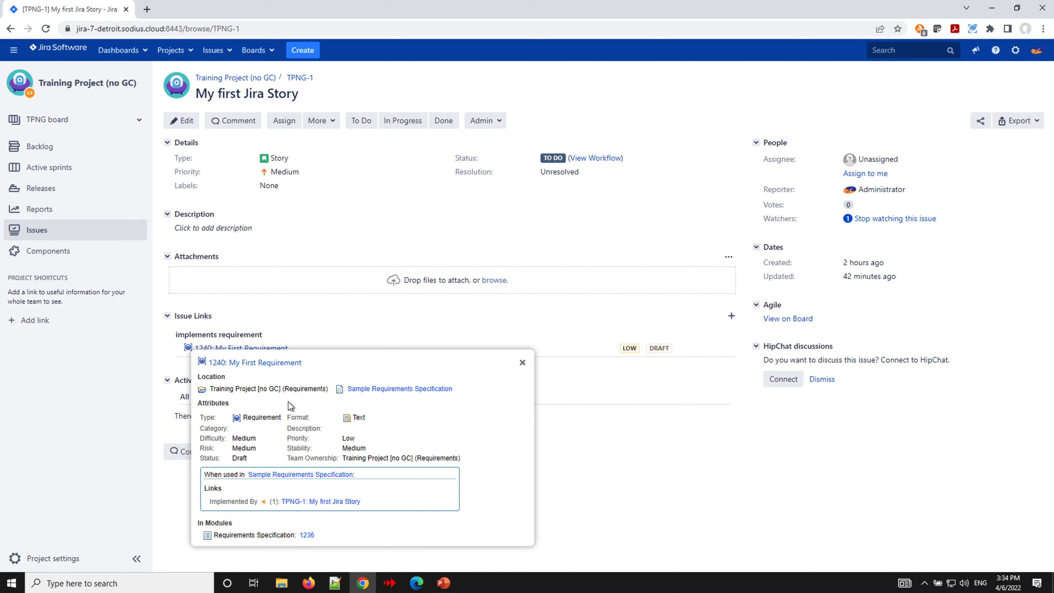
click(326, 318)
click(238, 364)
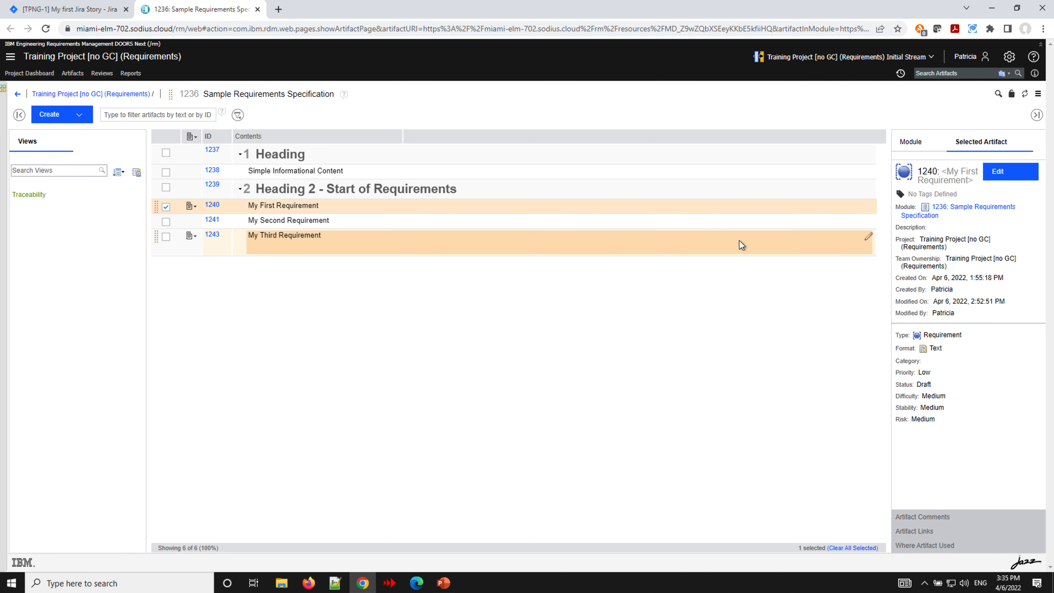
- Edit requirement 1240, setting its priority to High and its status to Approved, and save the changes
click(1025, 175)
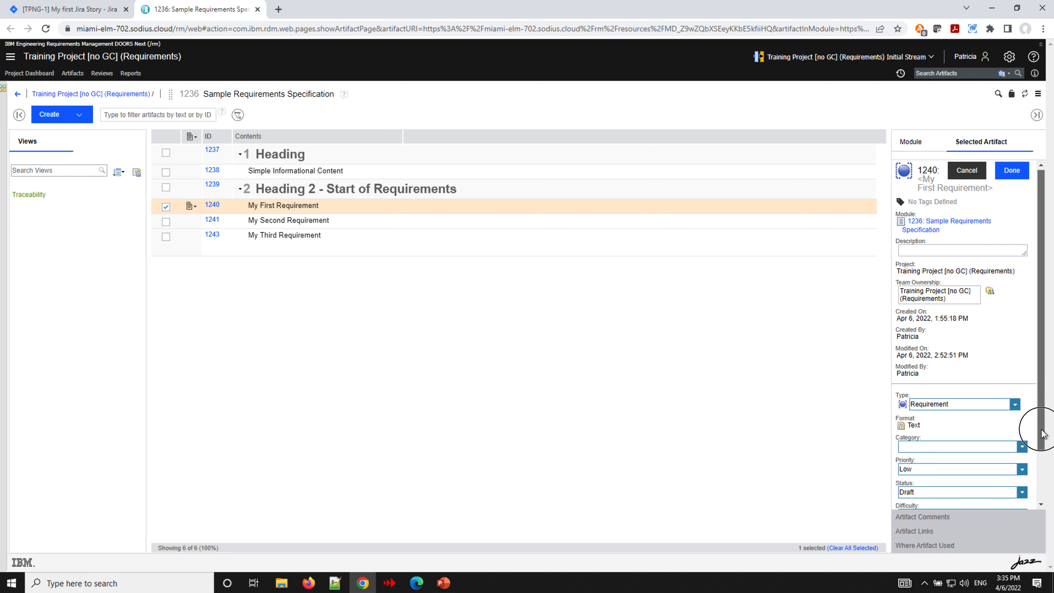
scroll(1039, 478, down, 2)
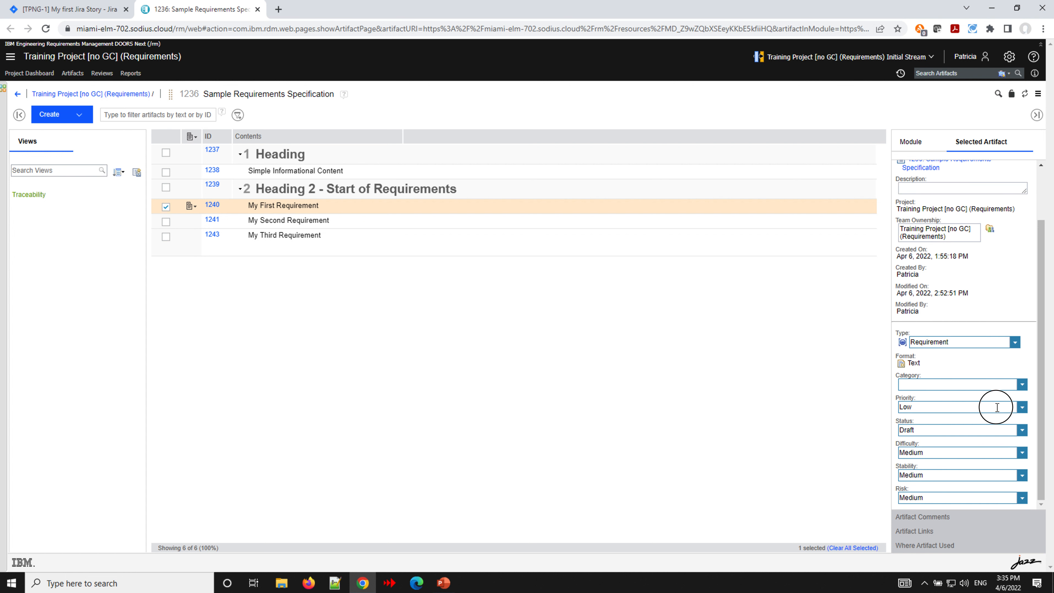
click(1020, 411)
click(958, 440)
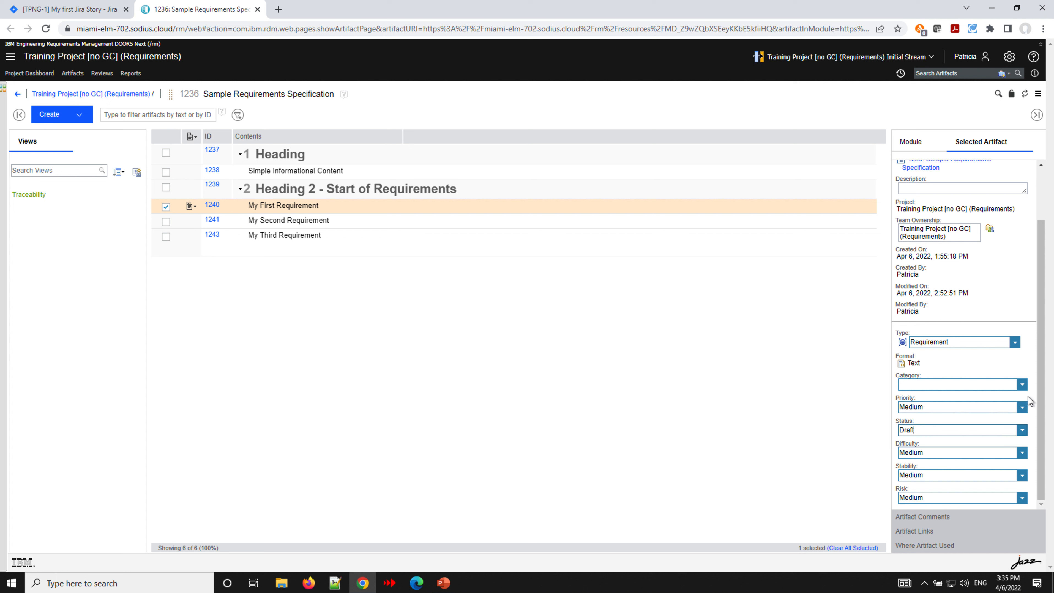
click(1020, 409)
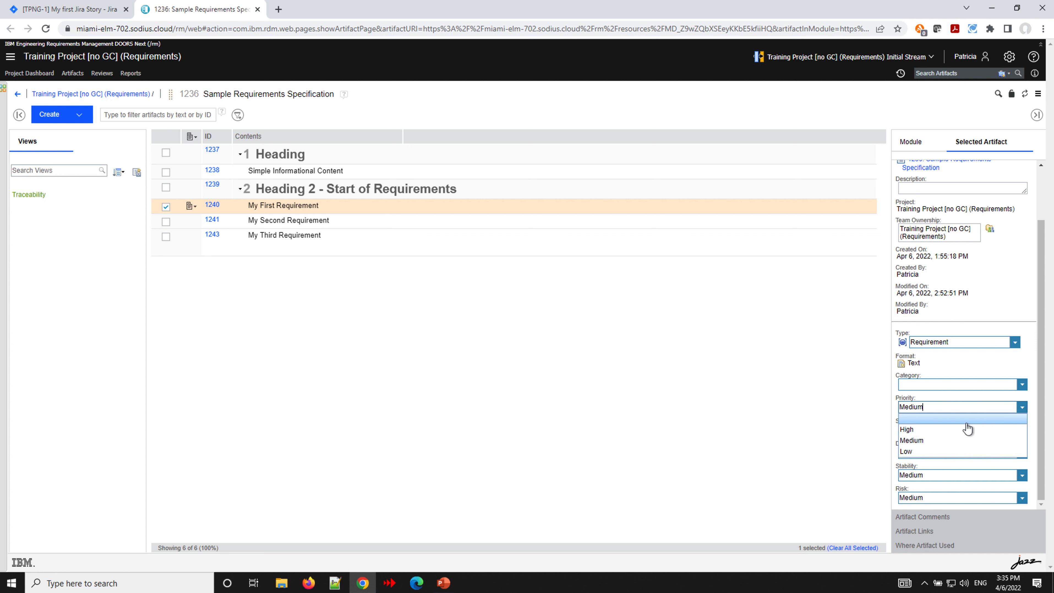
click(955, 429)
click(1022, 431)
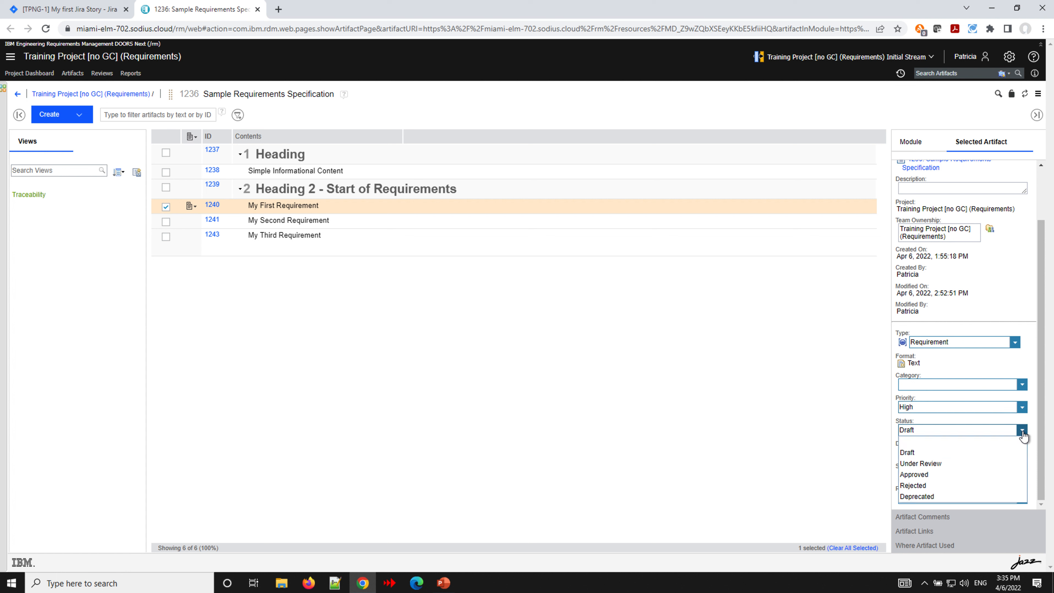
click(952, 476)
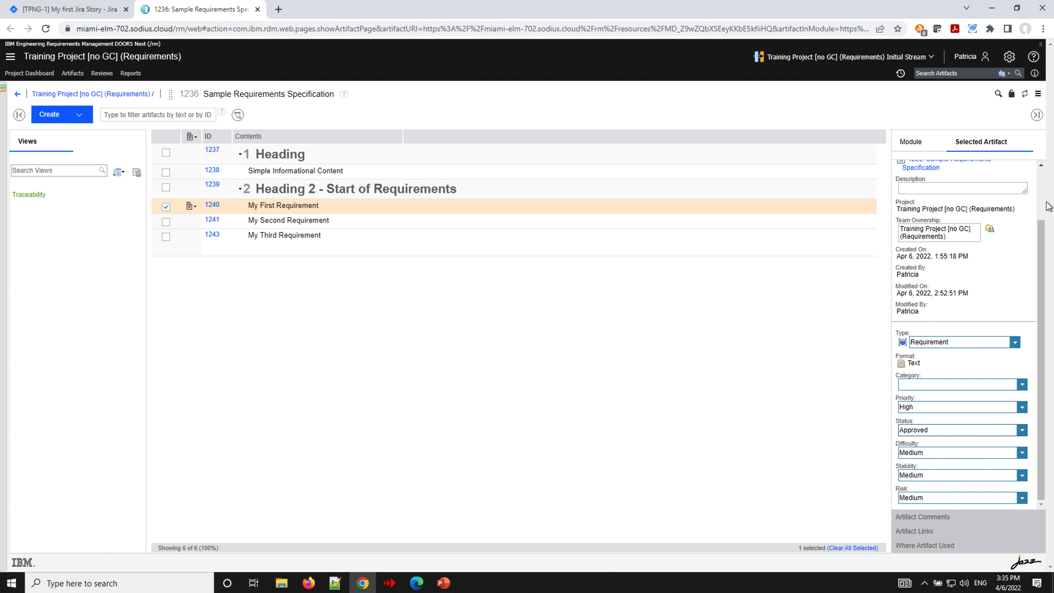
scroll(1045, 245, up, 3)
click(1011, 172)
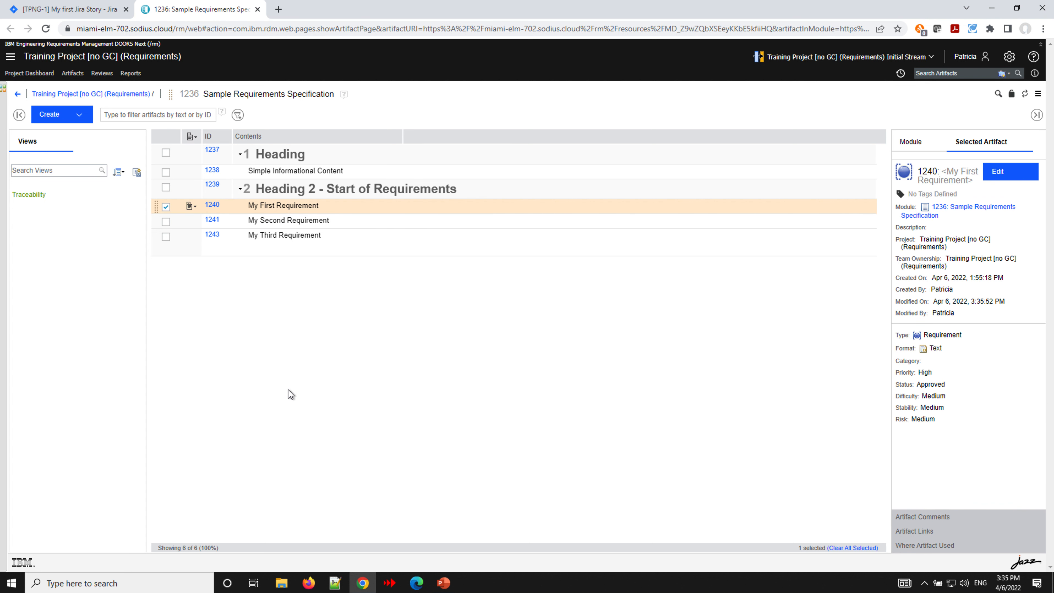
- Return to the Jira story, check the linked requirement's priority and status in its preview, and reload the issue
click(77, 13)
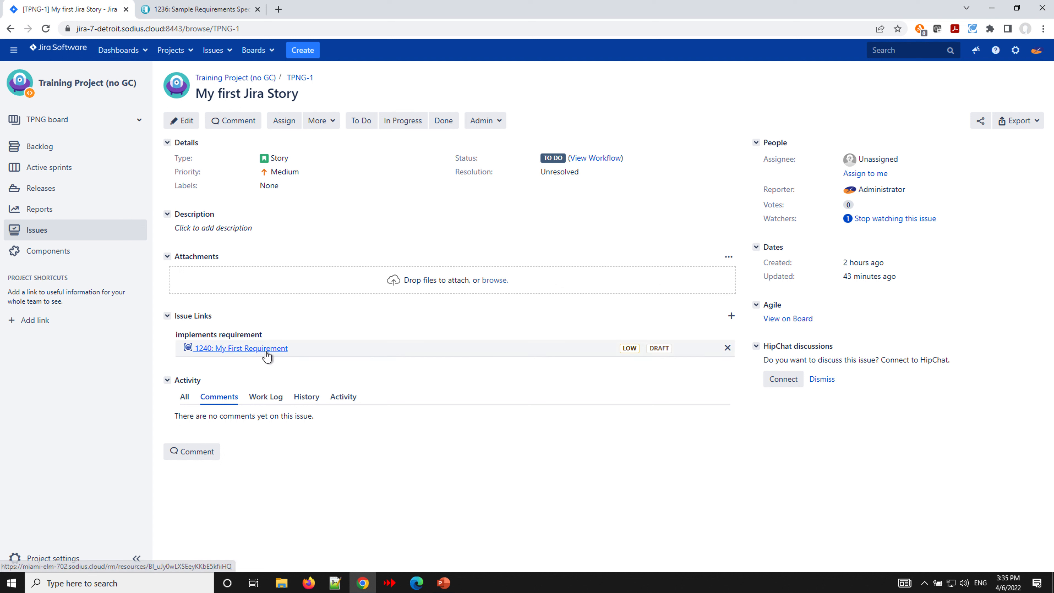
mouse_move(267, 354)
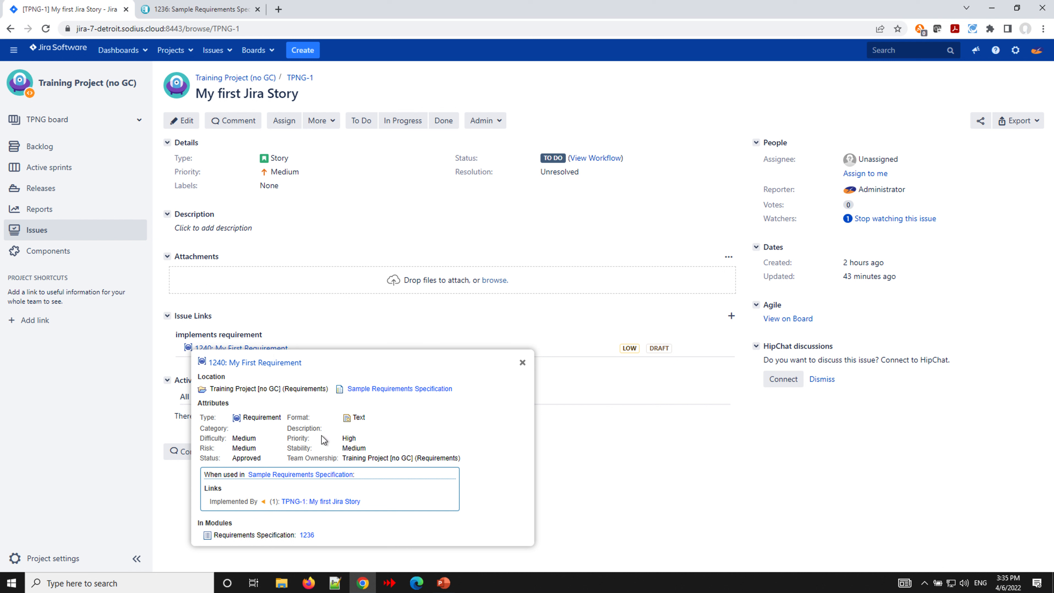
double_click(348, 439)
double_click(249, 458)
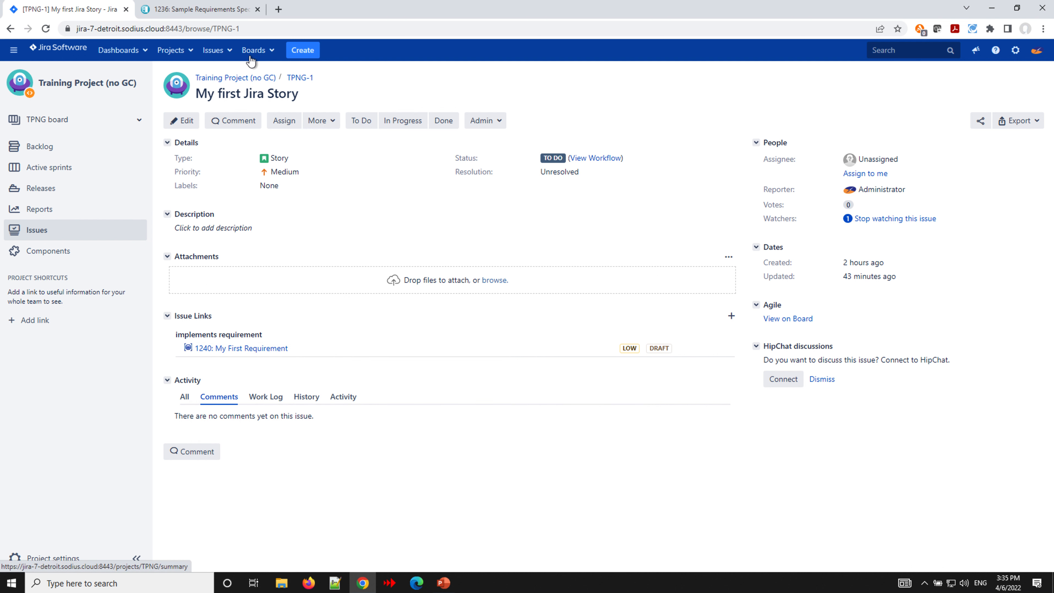
click(299, 79)
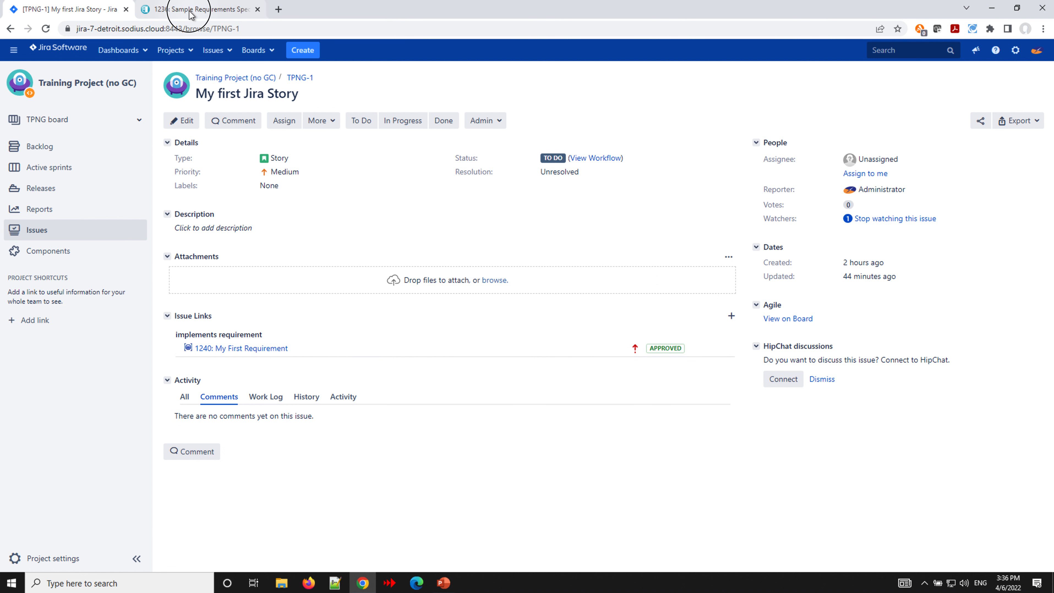
- Switch to DOORS Next and examine requirement 1240's artifact links, previewing the linked story TPNG-1
click(199, 9)
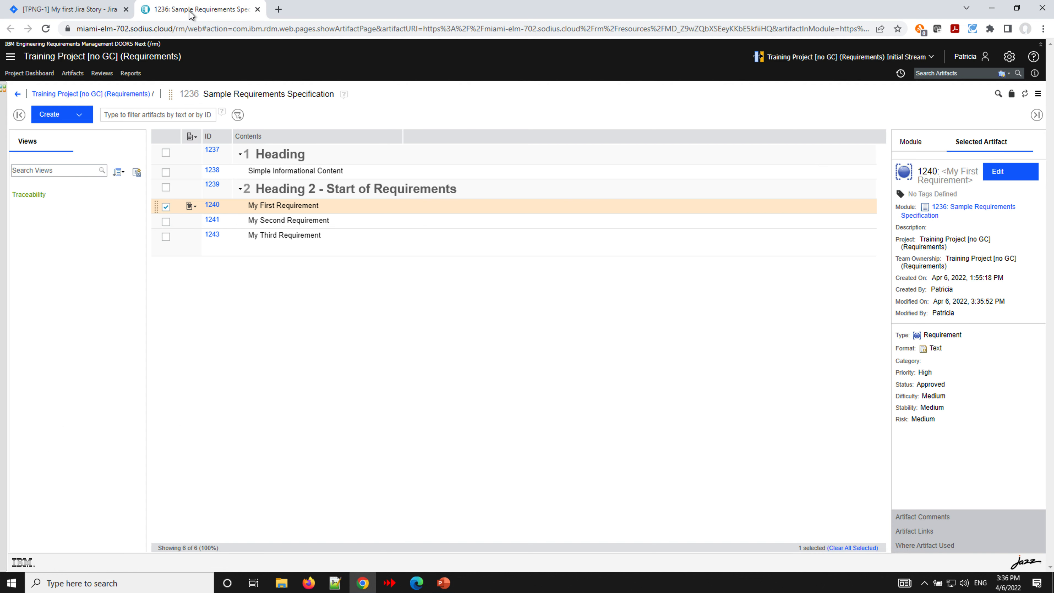
click(911, 533)
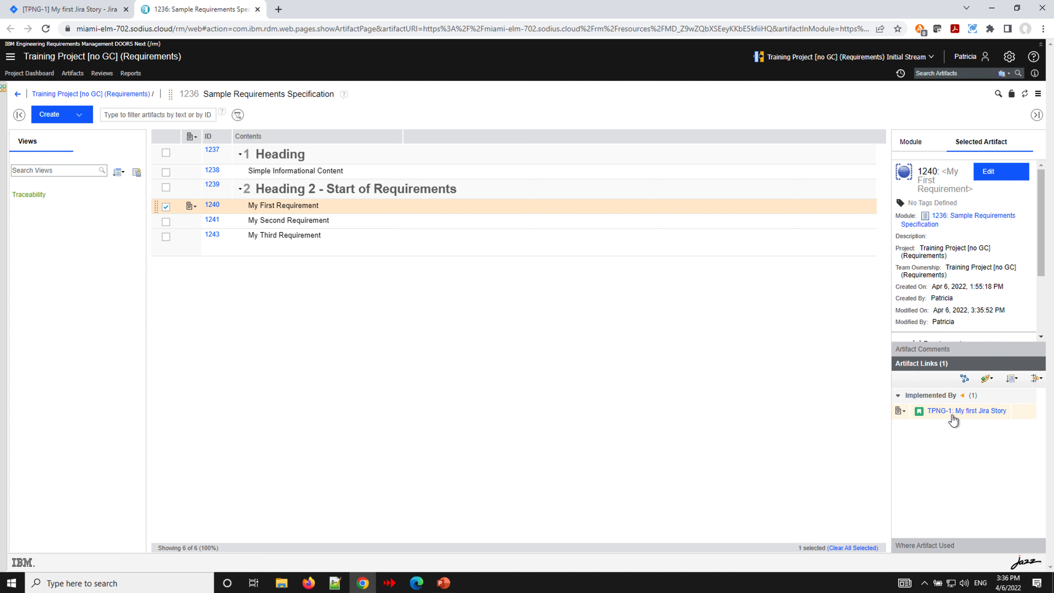
click(953, 414)
mouse_move(953, 415)
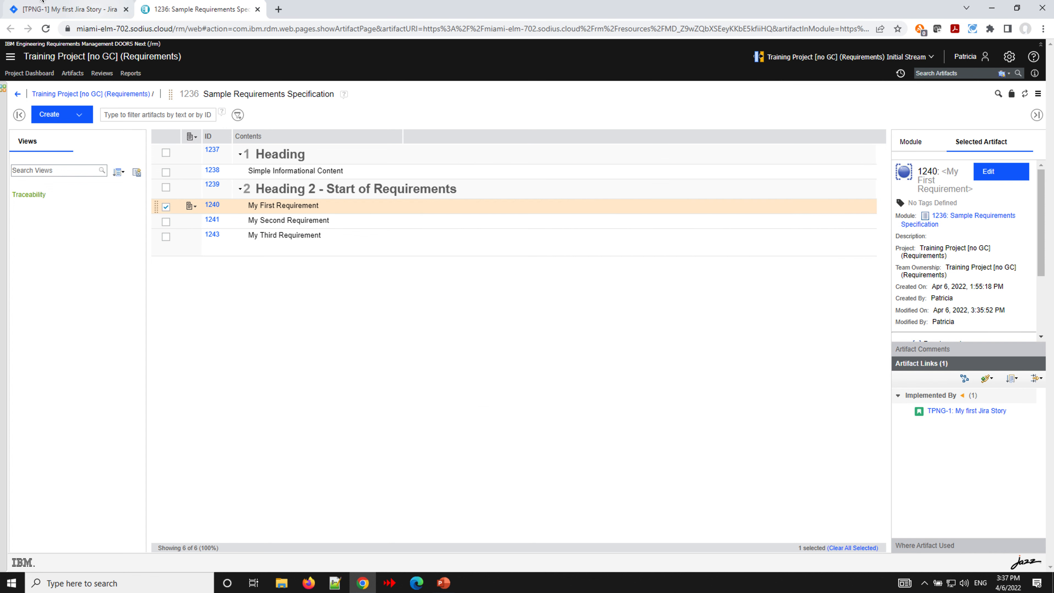
- Inspect the artifact links of My Second Requirement and My Third Requirement, and apply the Traceability view to the module
click(353, 221)
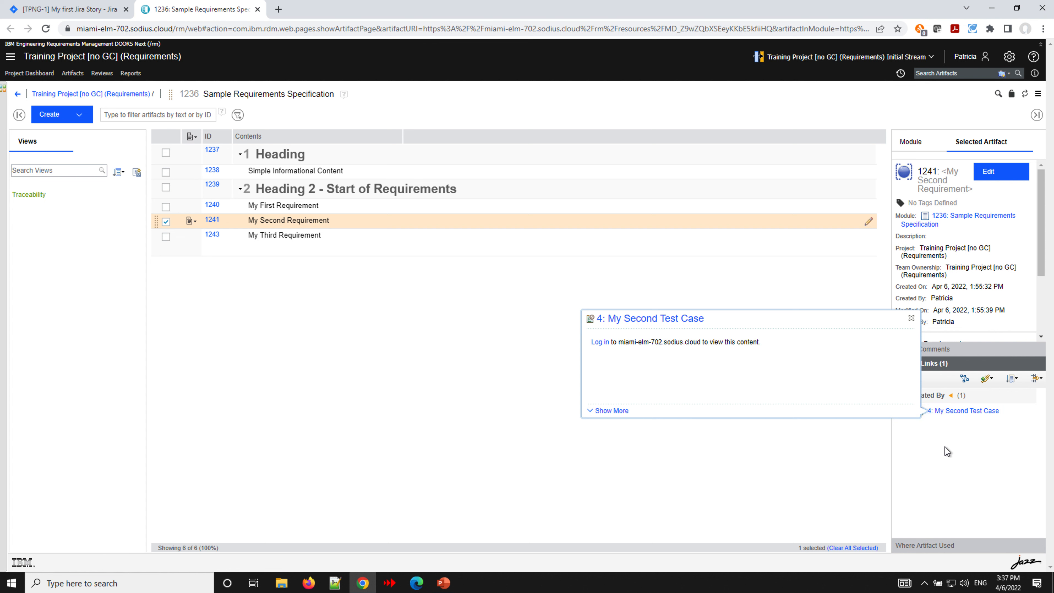
click(315, 245)
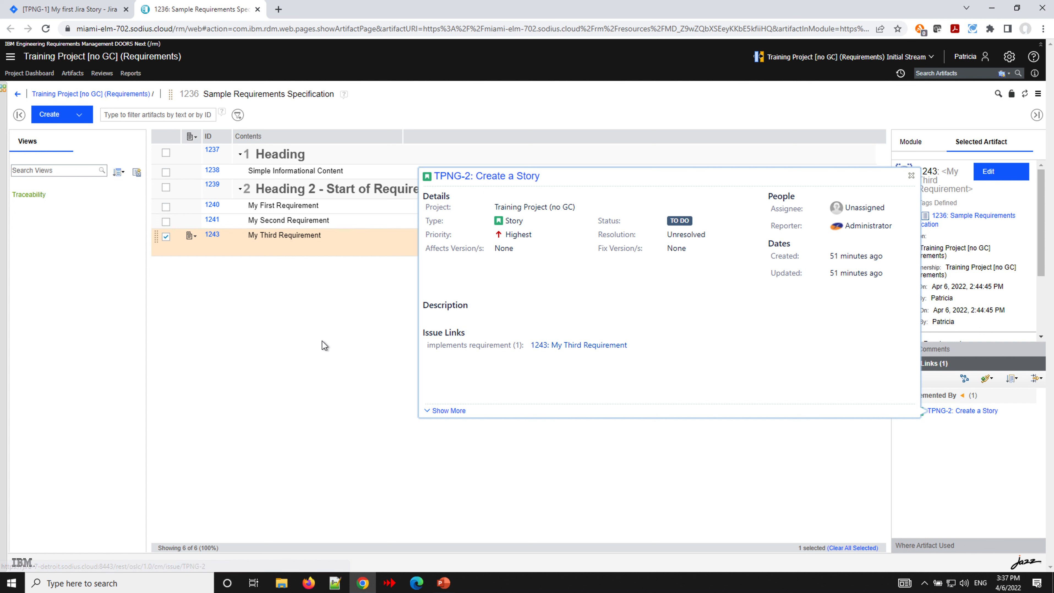
click(30, 197)
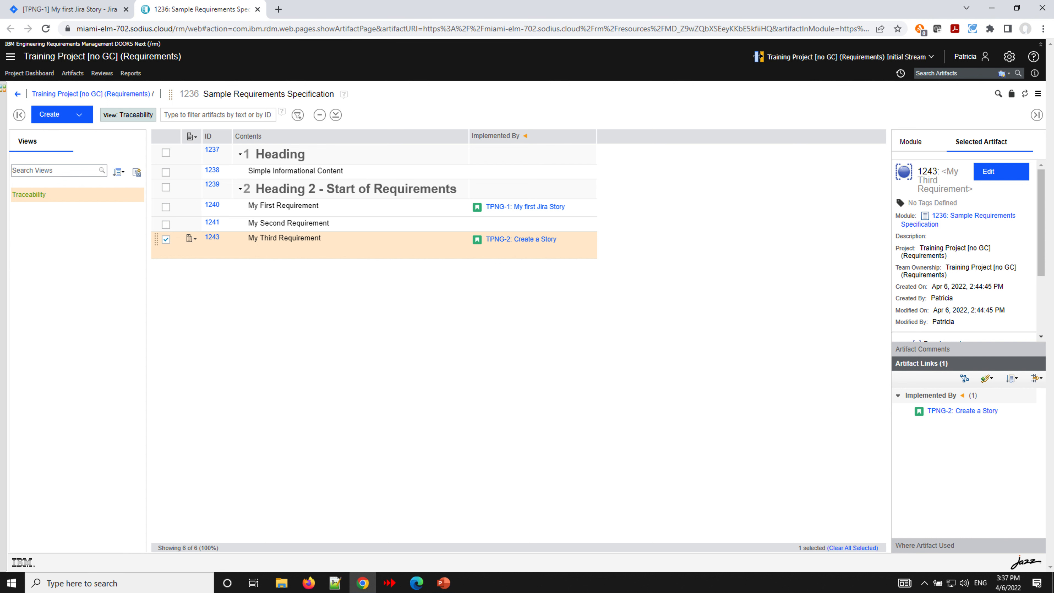
- Return to the Jira story and start a new Collaboration Link with the link type Implements Requirement
click(60, 10)
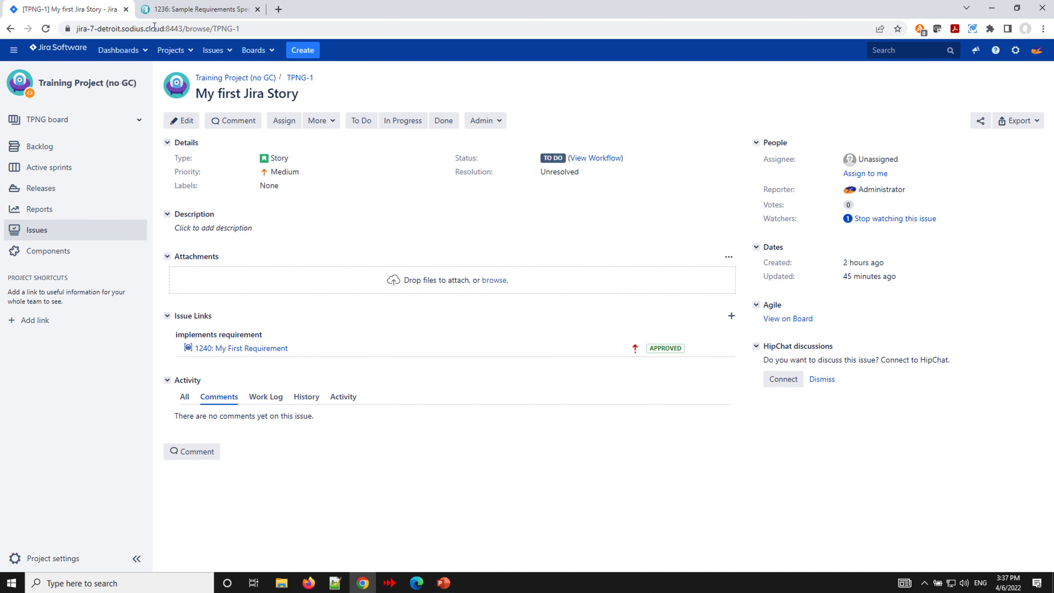
click(327, 122)
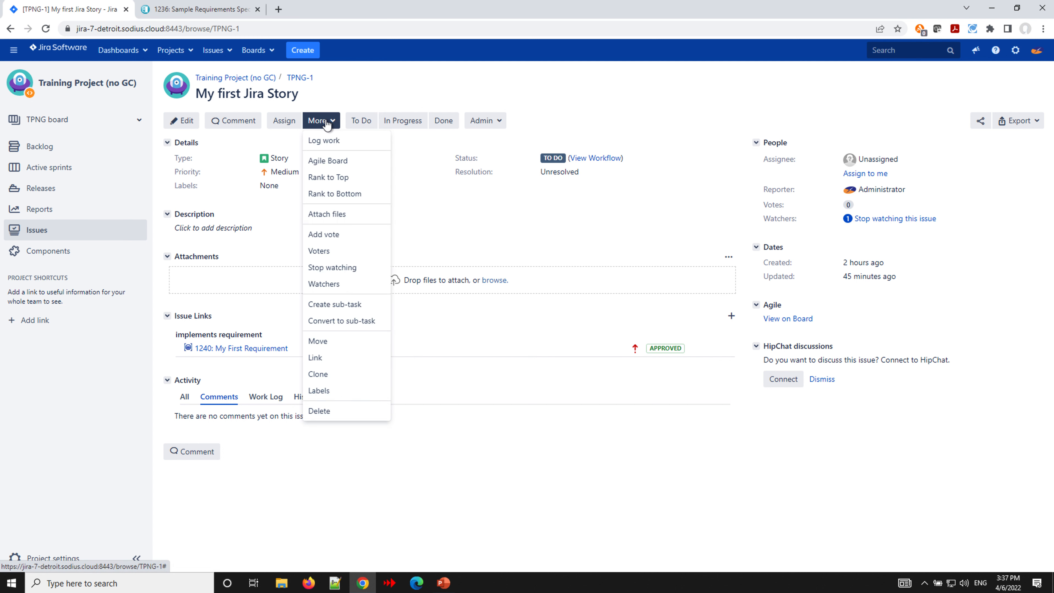
click(337, 364)
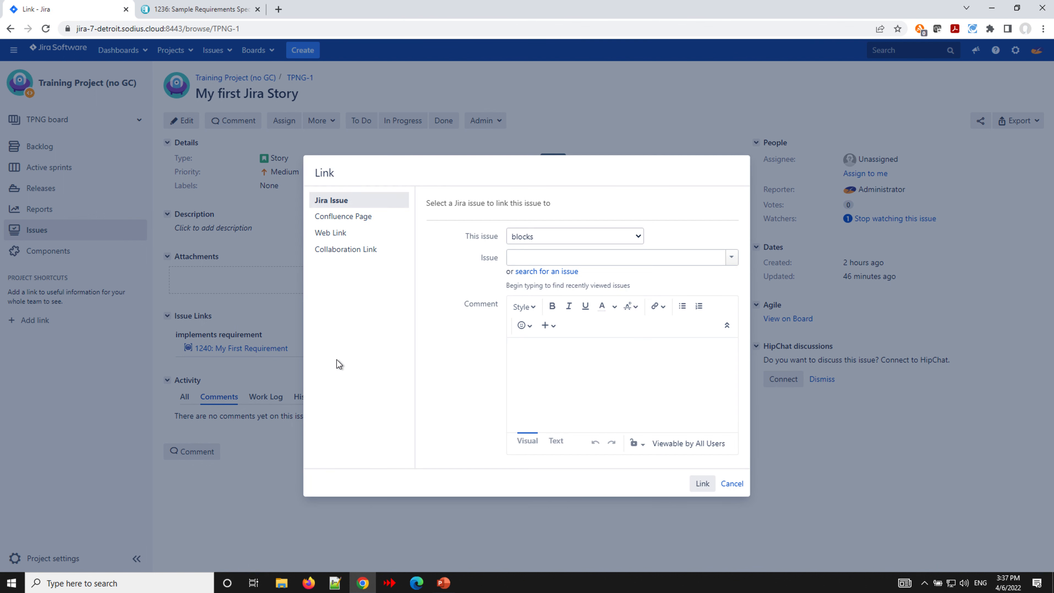
click(348, 257)
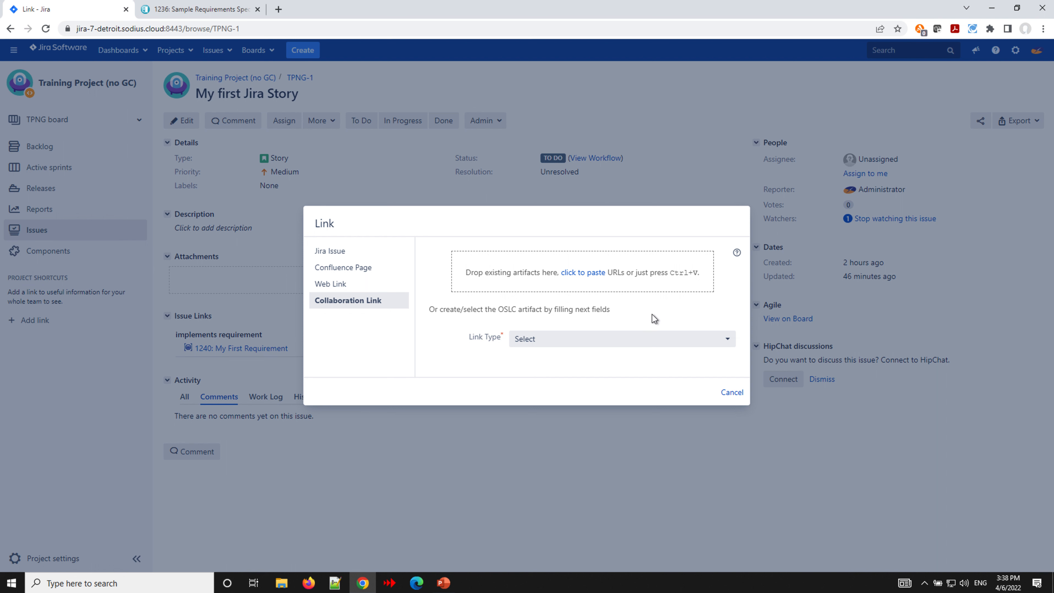
click(726, 338)
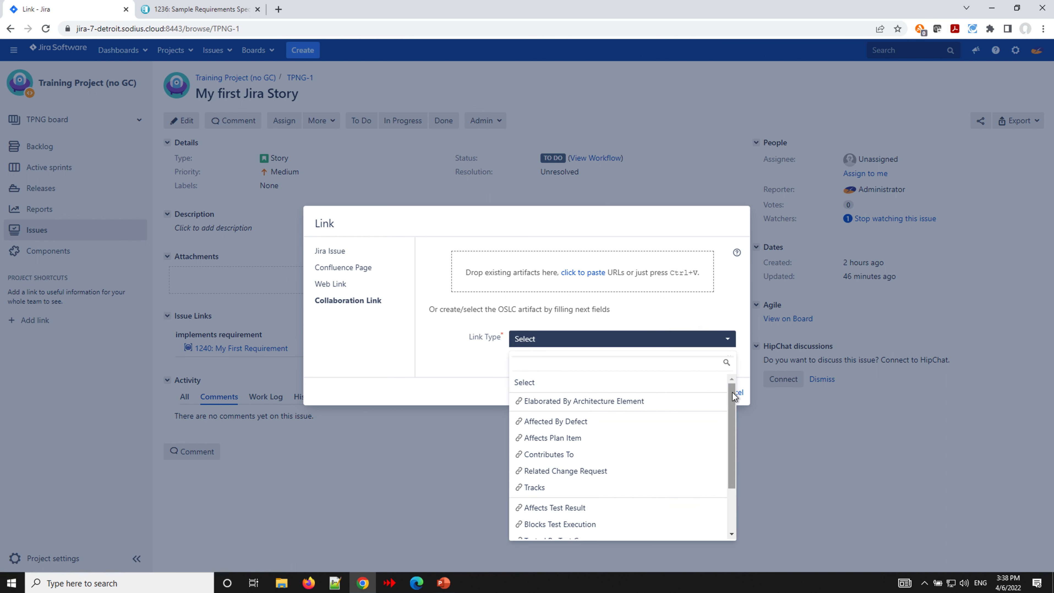
drag(731, 405, 723, 495)
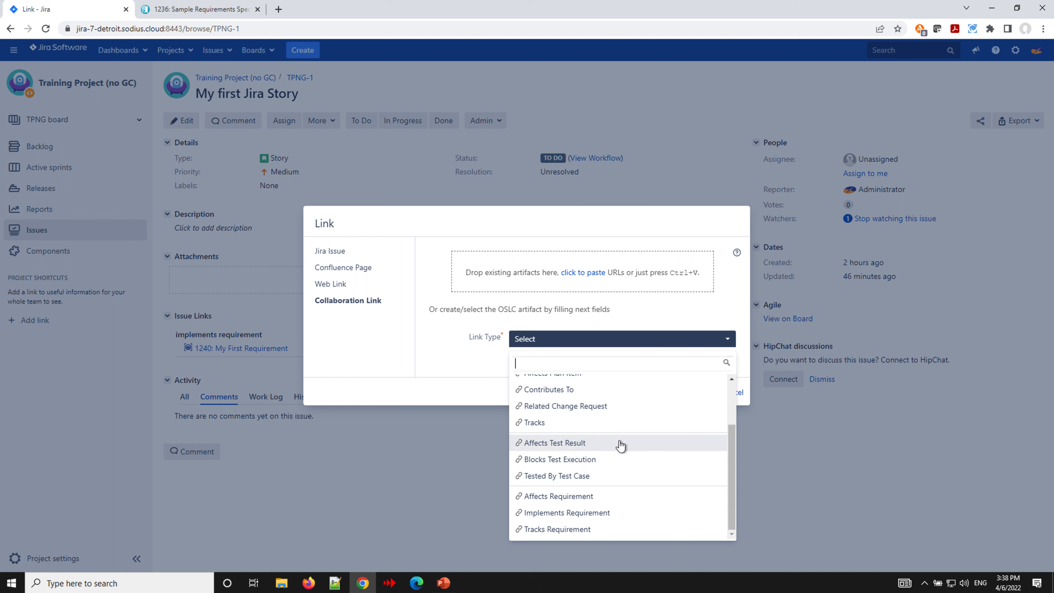
drag(730, 442, 730, 400)
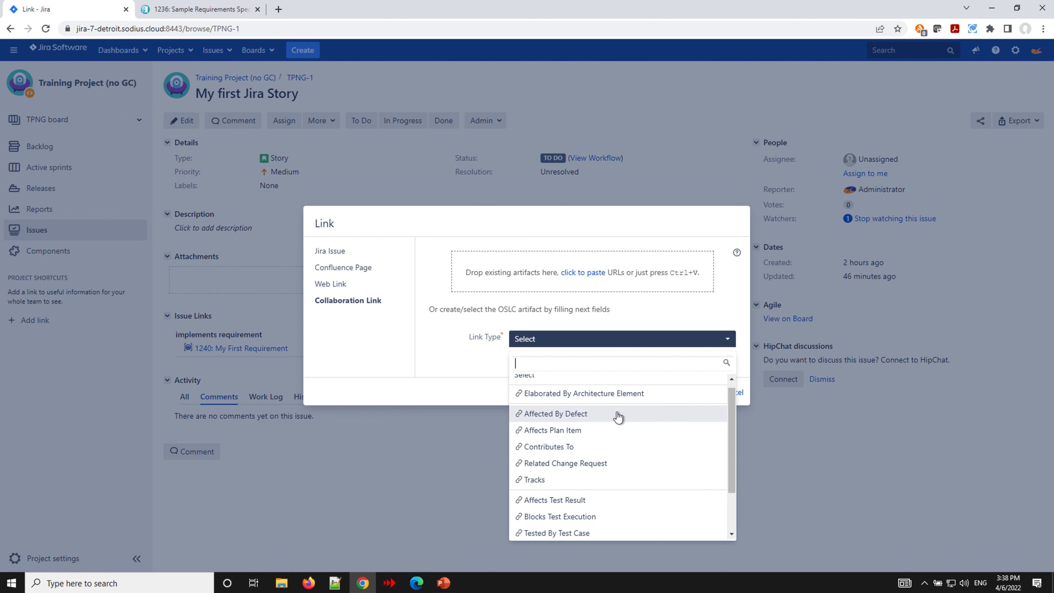
drag(728, 423, 732, 508)
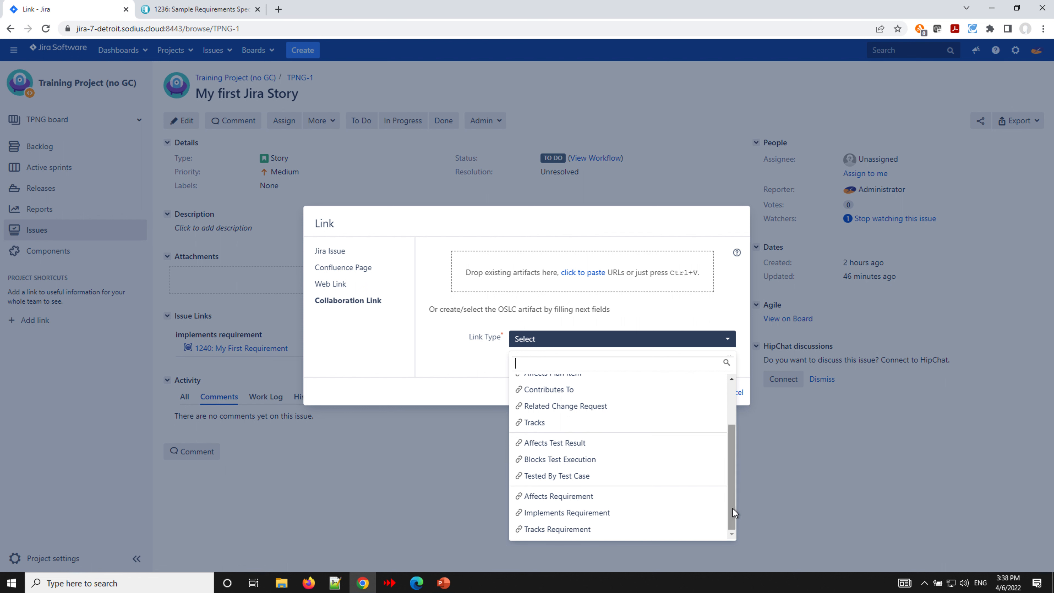
click(598, 514)
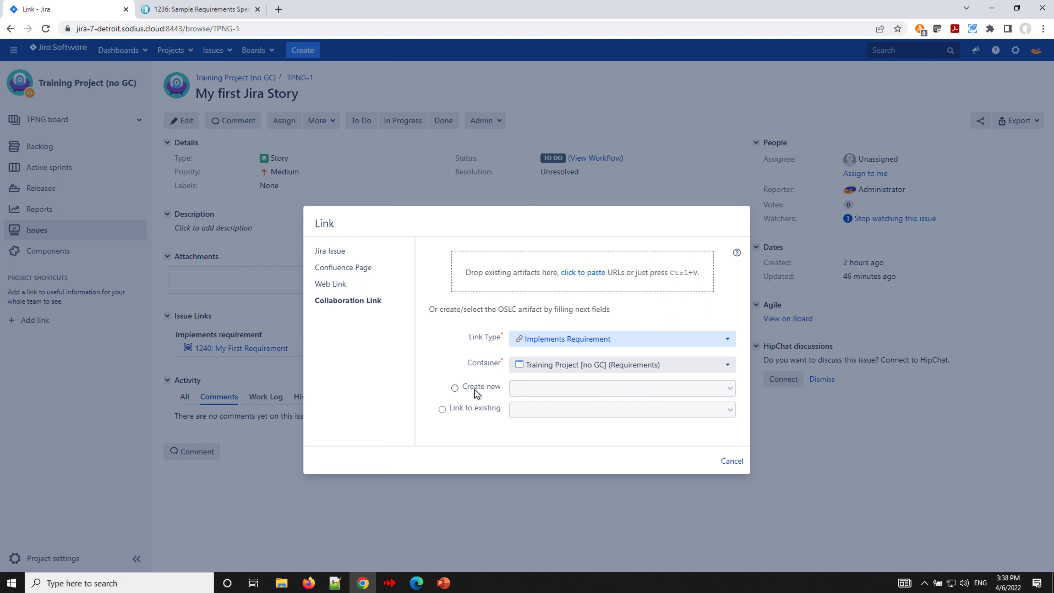
- Link the story to the existing requirements My Second Requirement and My Third Requirement from the Sample Requirements Specification module
click(443, 410)
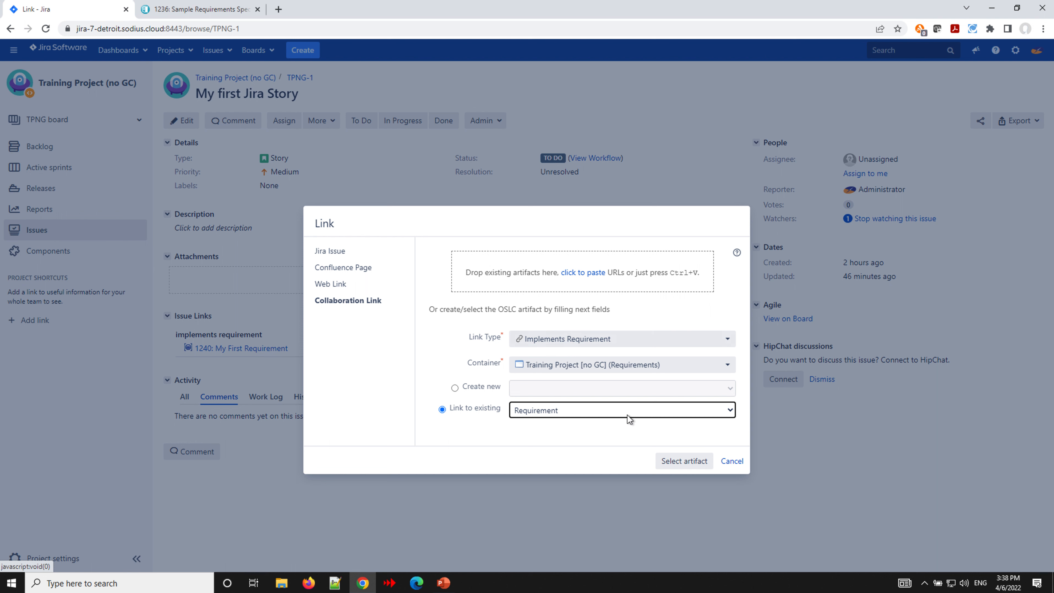
click(669, 462)
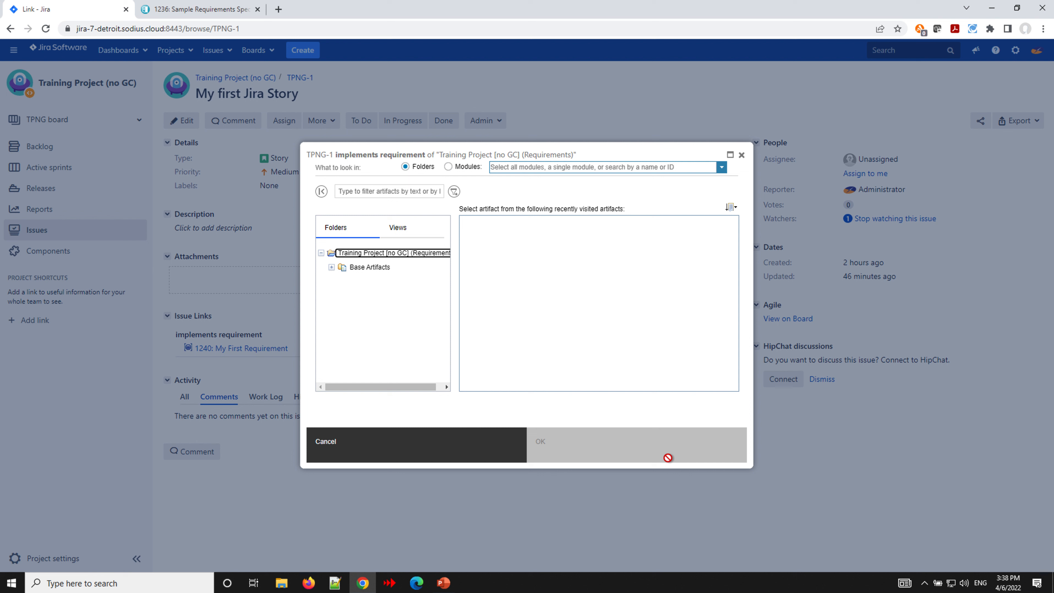
click(448, 167)
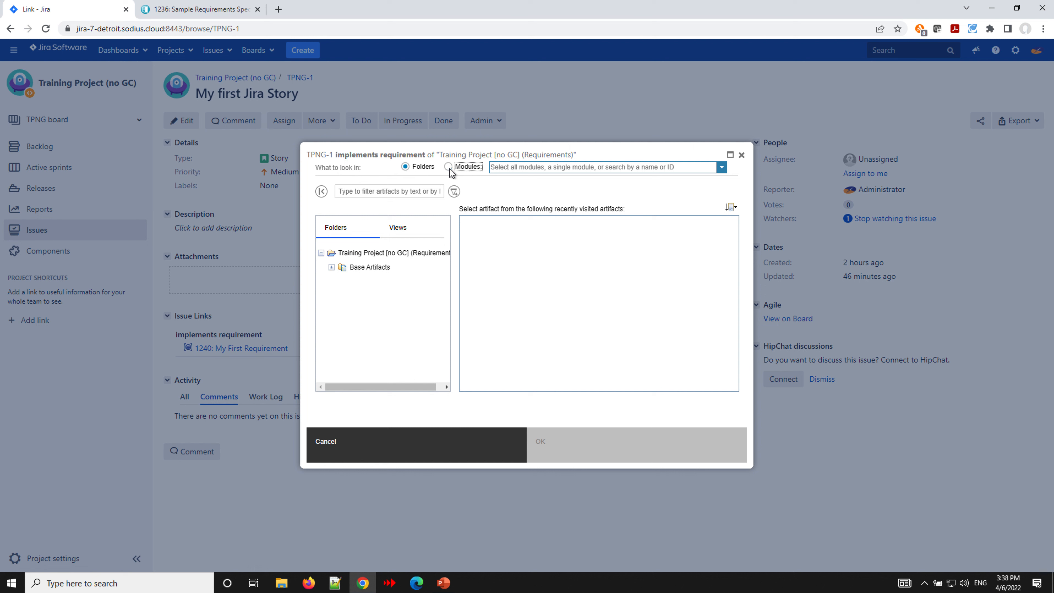
click(720, 166)
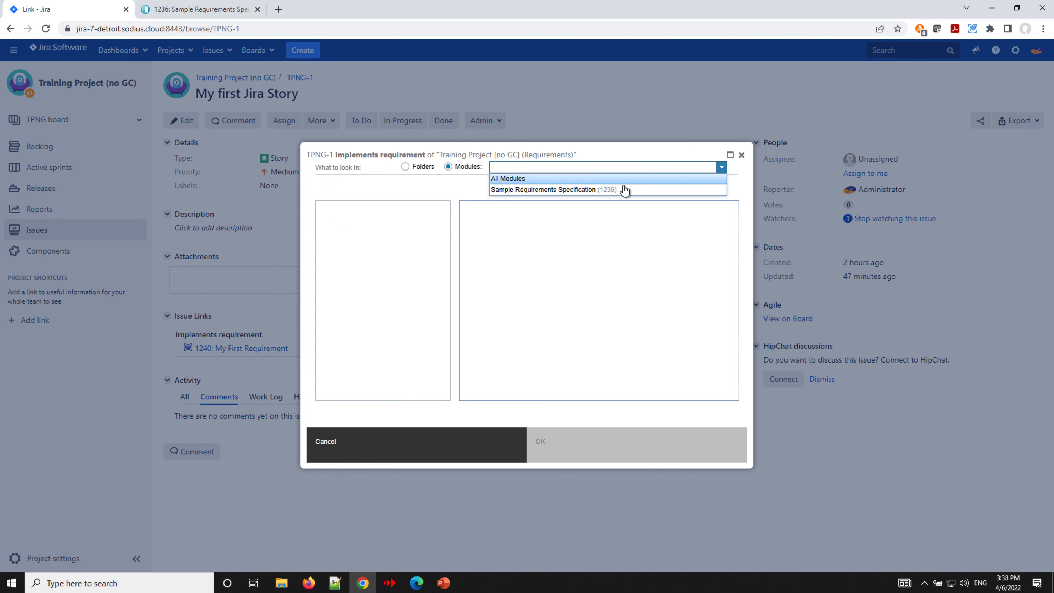
click(609, 190)
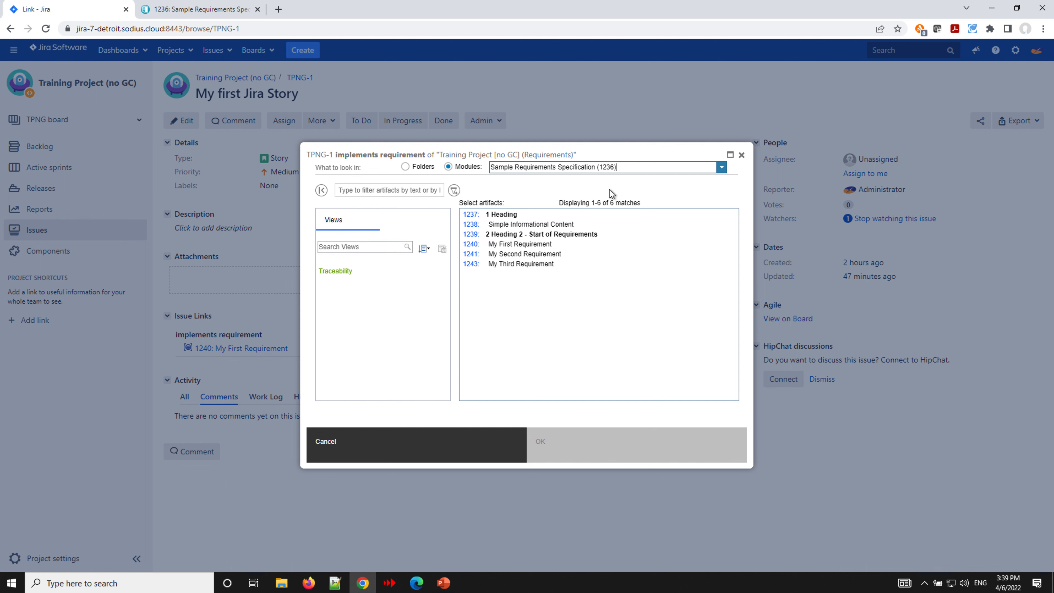
click(511, 258)
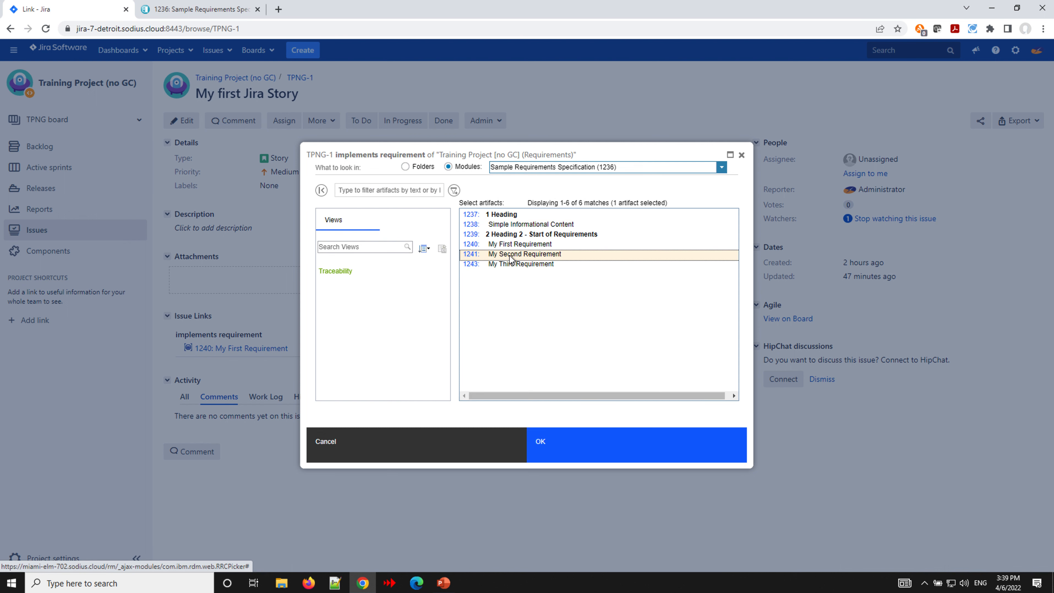
ctrl+click(507, 266)
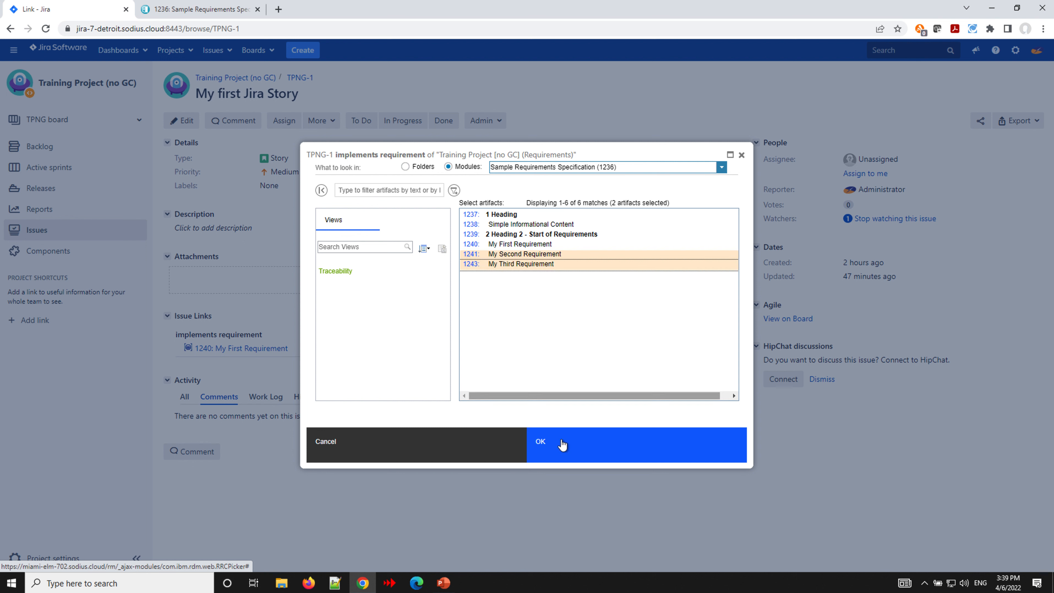
click(566, 450)
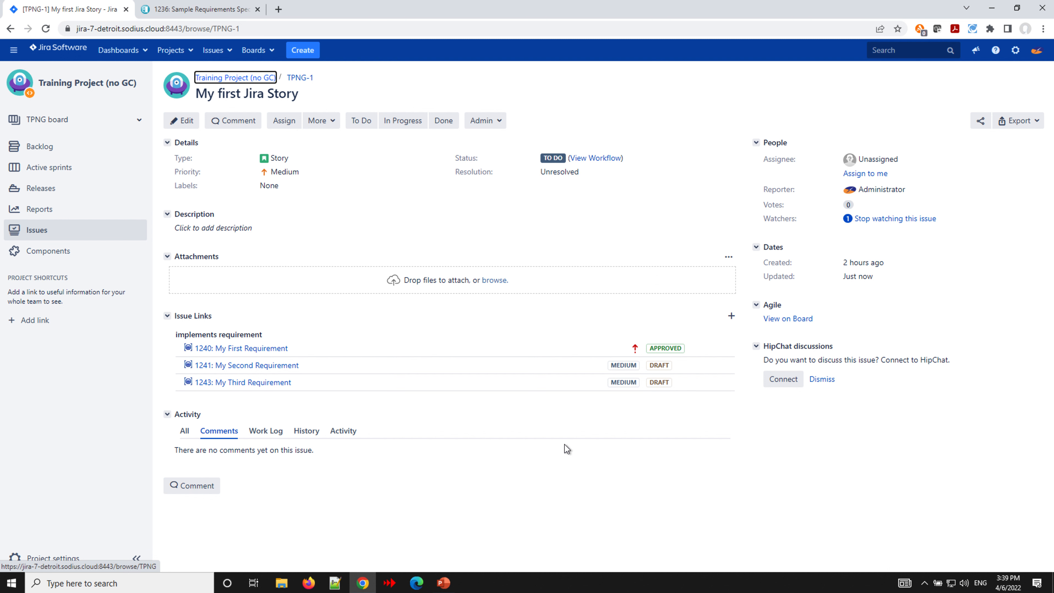
- Reload the requirements module in DOORS Next, logging in again, and return to the Jira story to preview My Second Requirement
click(208, 13)
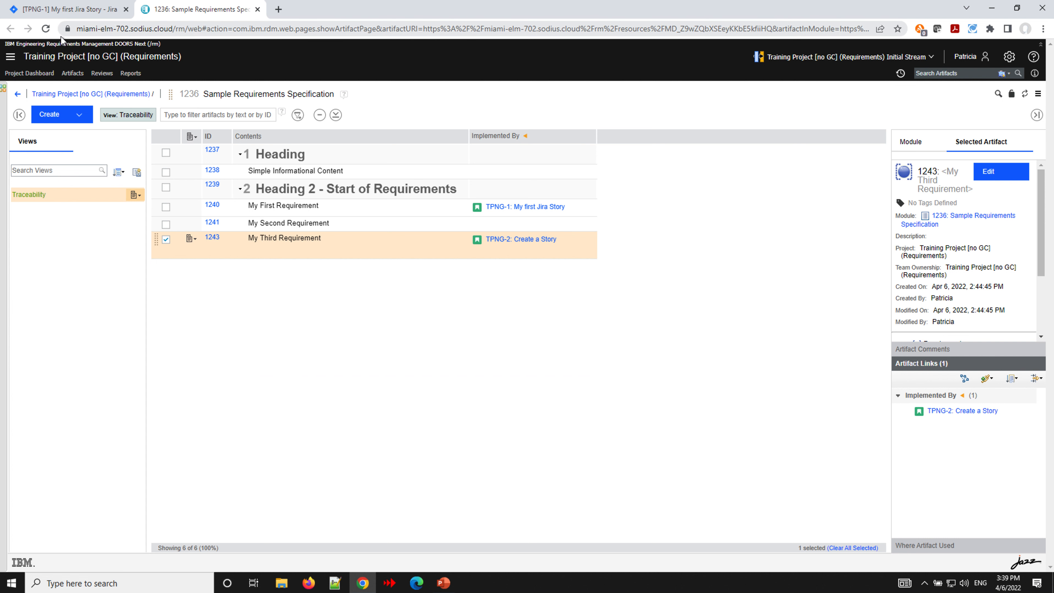
click(47, 30)
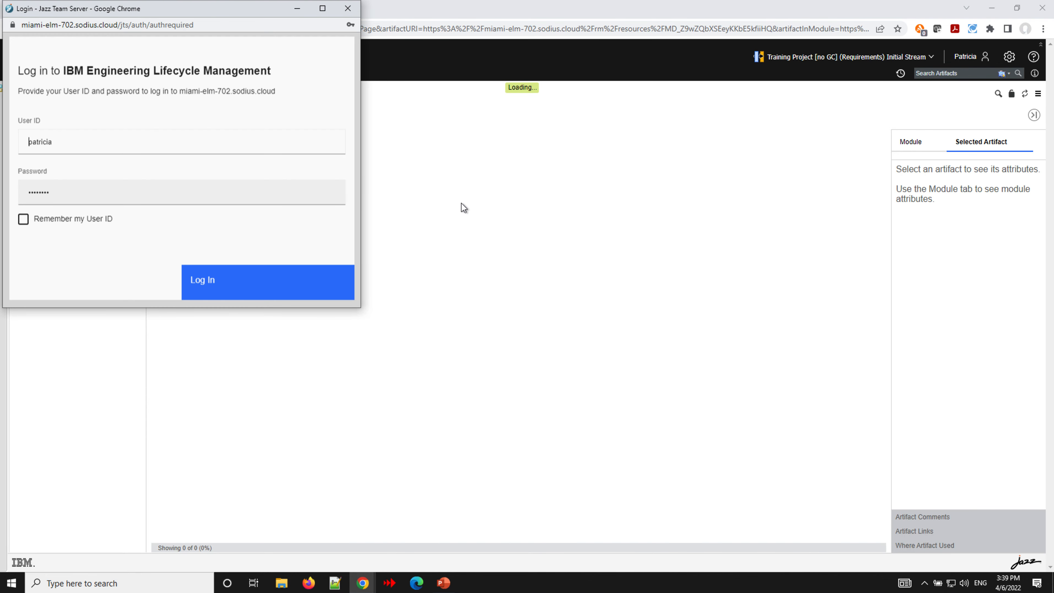
click(200, 279)
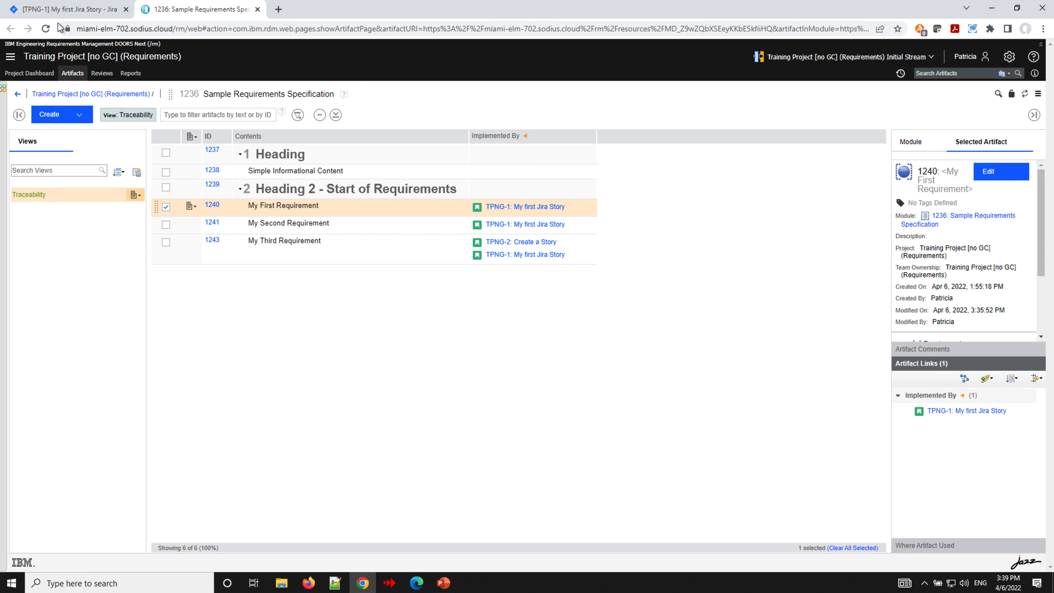
click(66, 9)
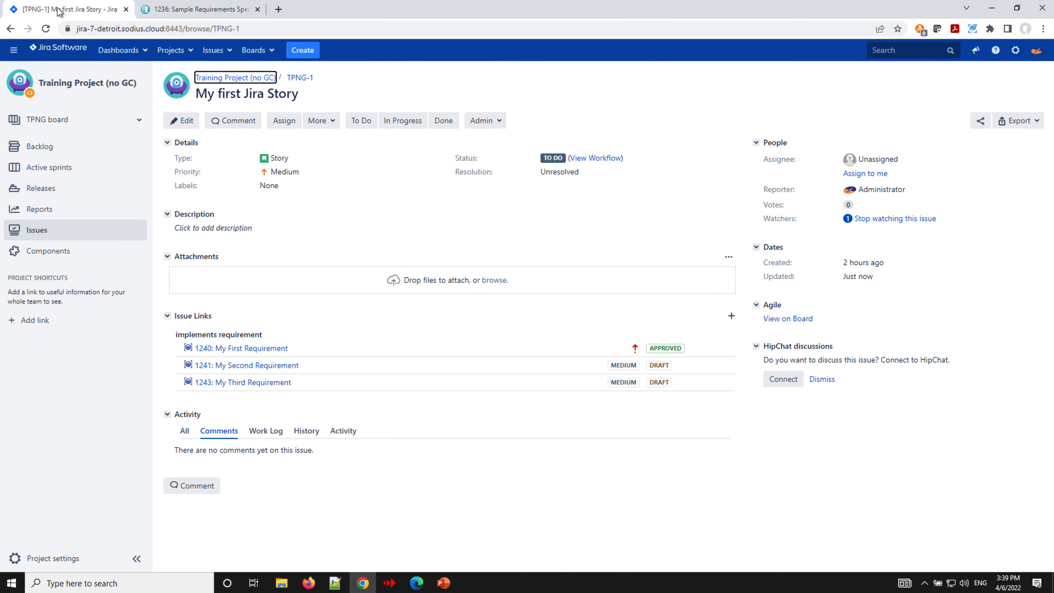
click(211, 365)
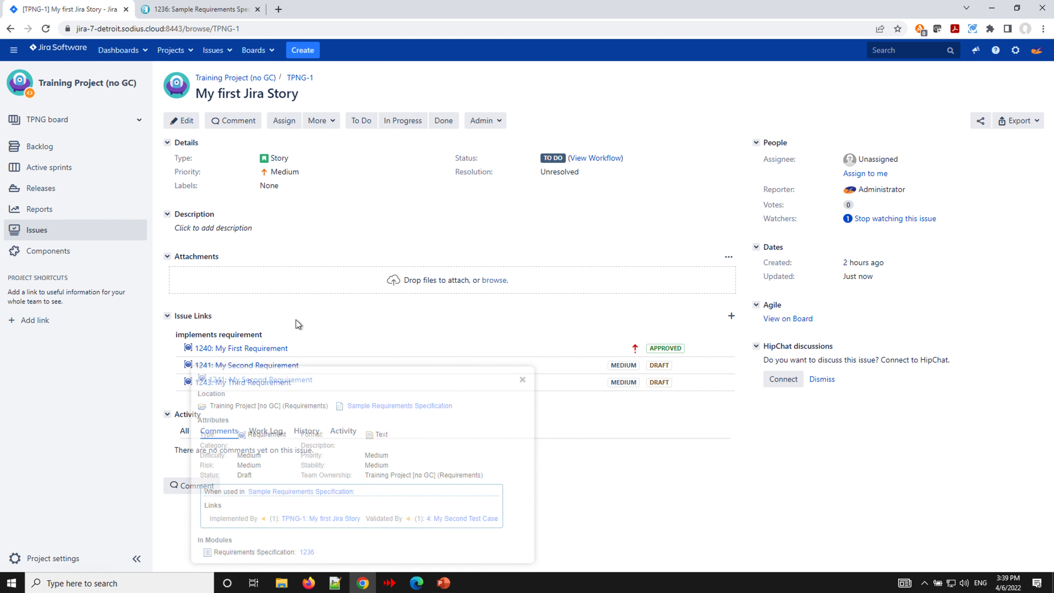
- Start a new Collaboration Link of type Related Change Request, log in to Engineering Lifecycle Management and check the available containers
click(732, 318)
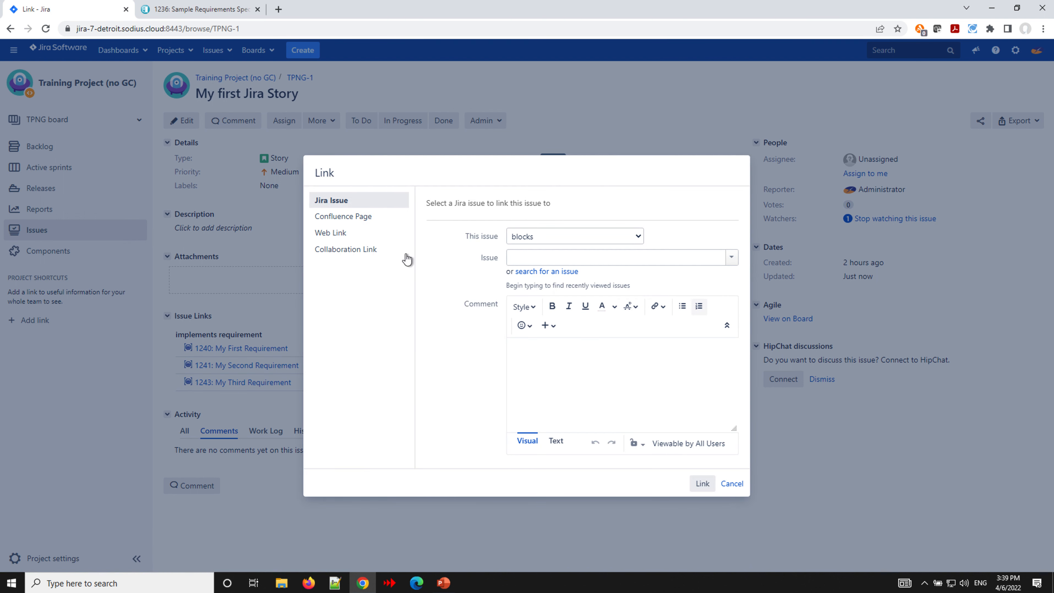
click(351, 257)
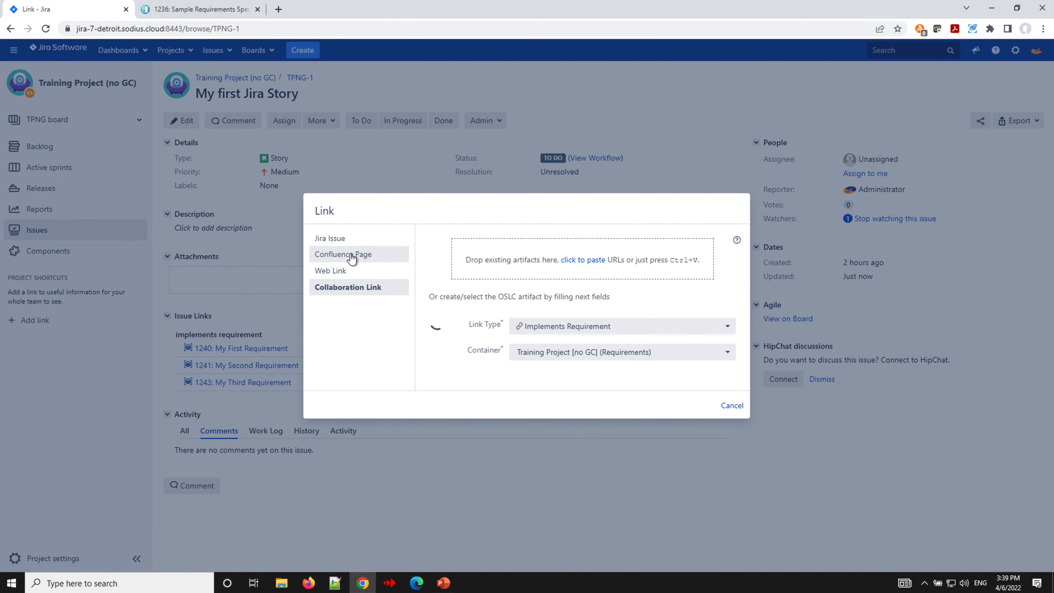
click(648, 329)
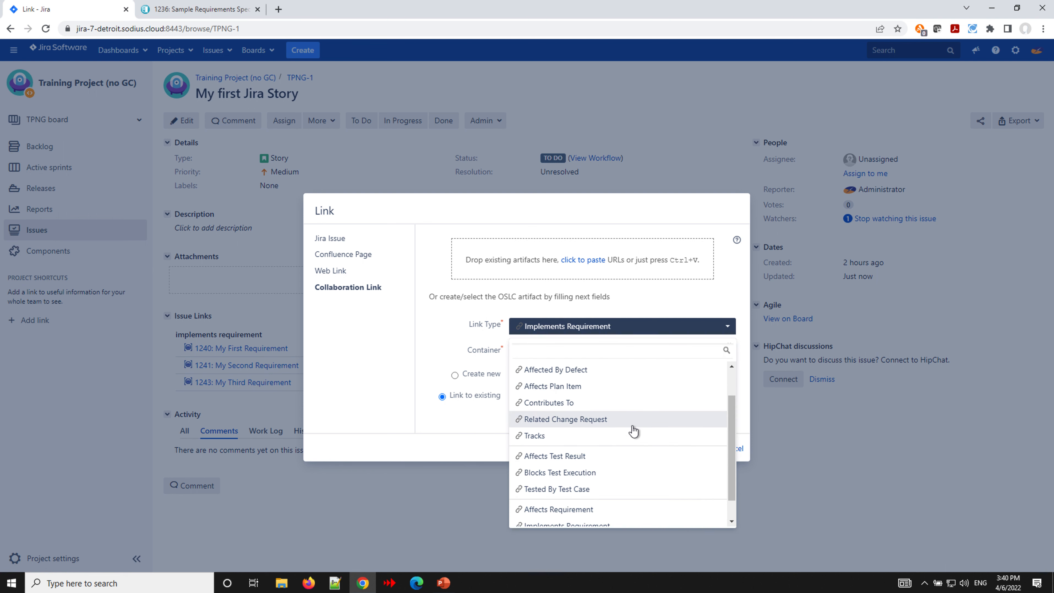
click(631, 424)
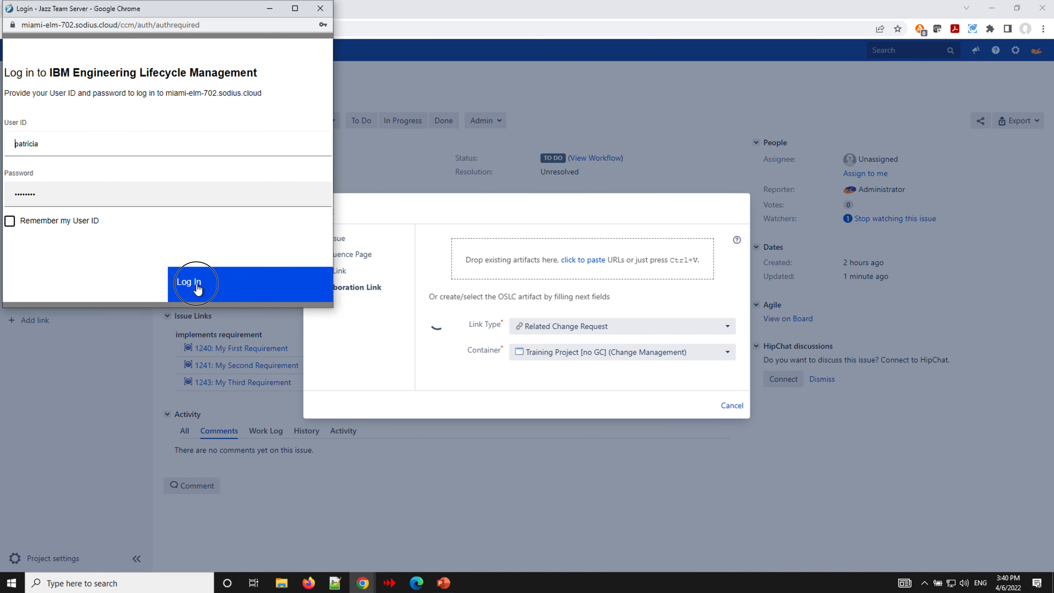
click(196, 285)
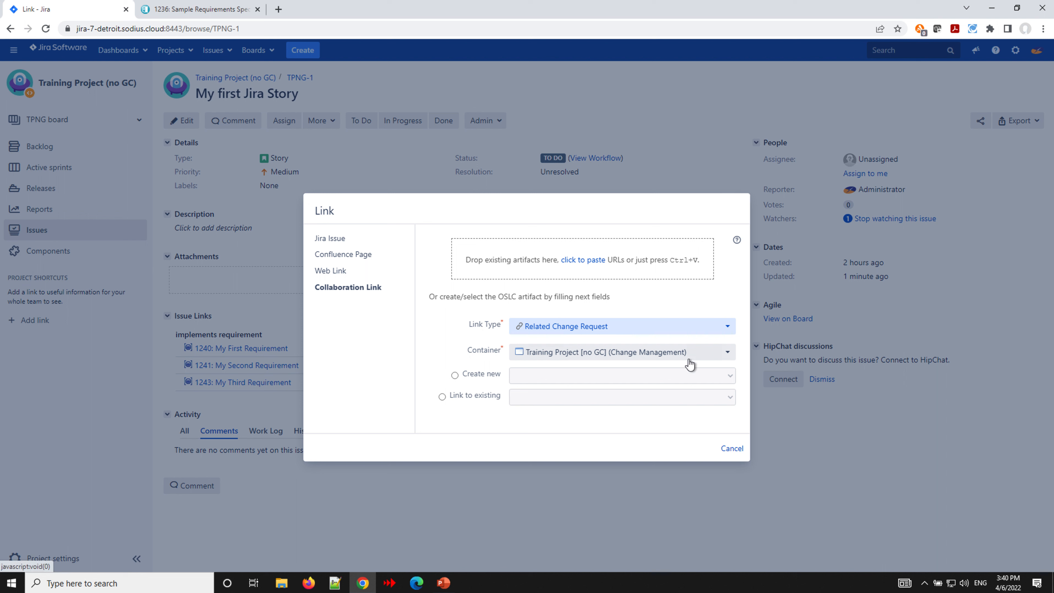
click(728, 355)
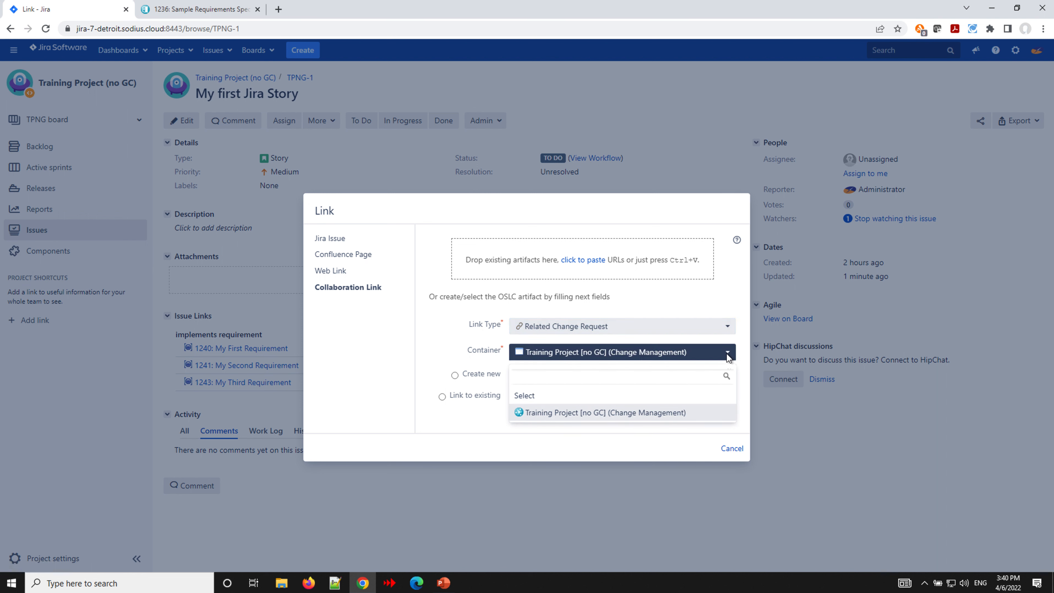
click(728, 354)
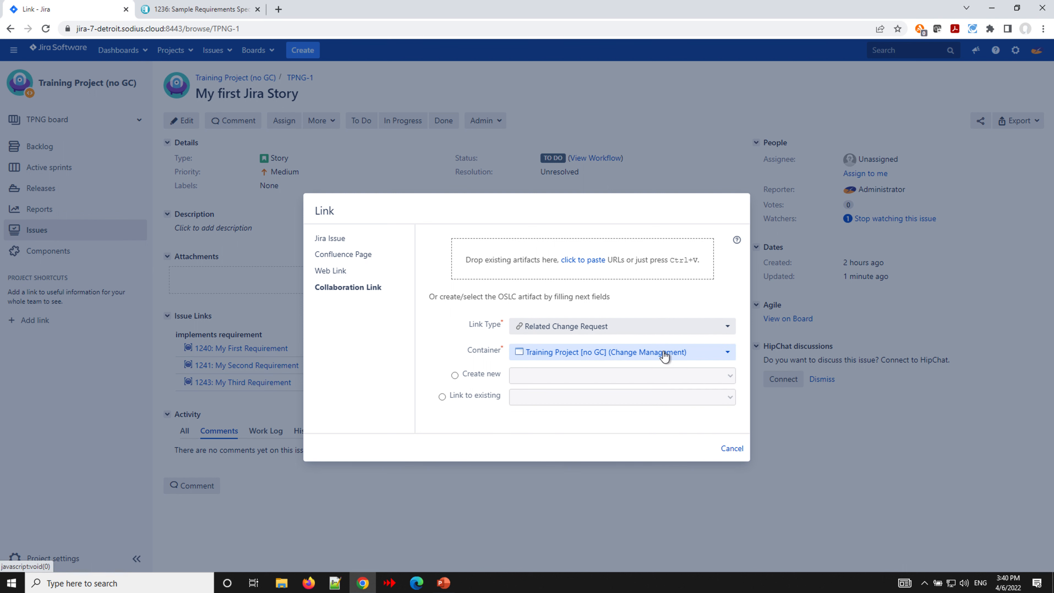
- Choose to create a new Task in Training Project [no GC] (Change Management) and bring up its creation form
click(455, 376)
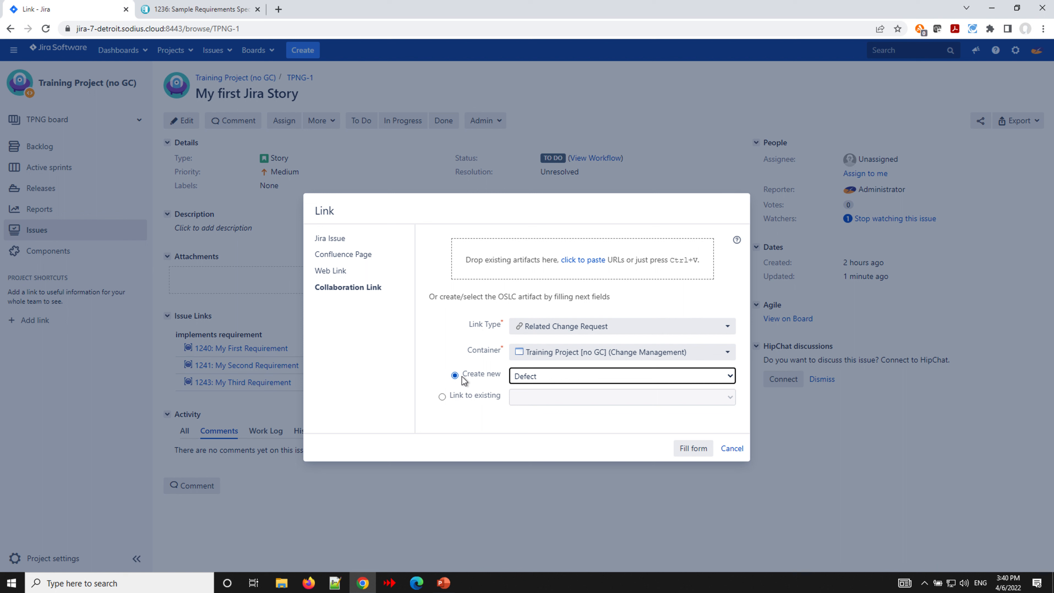
click(548, 379)
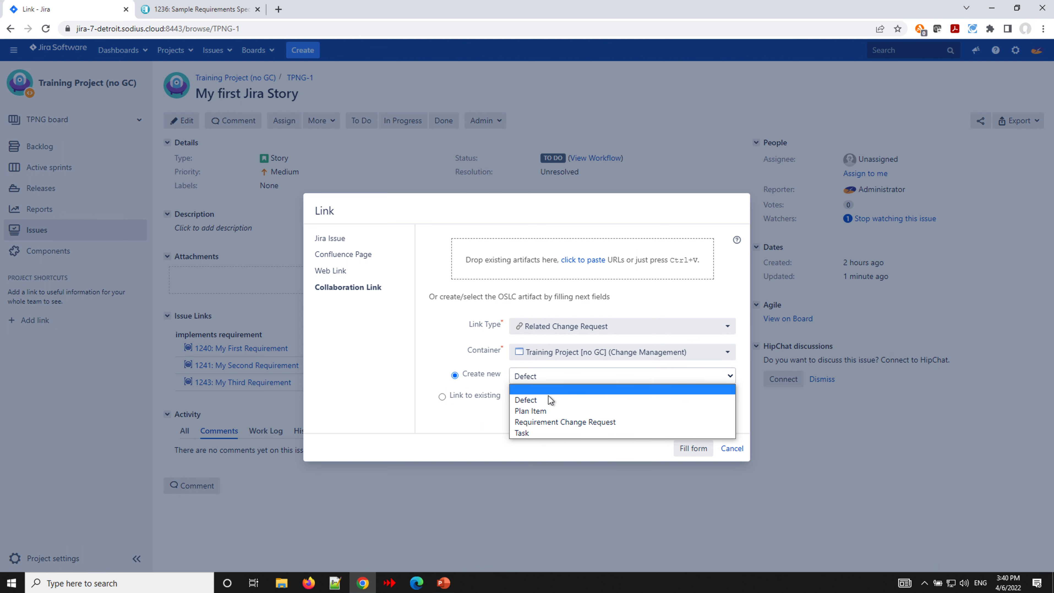
click(549, 433)
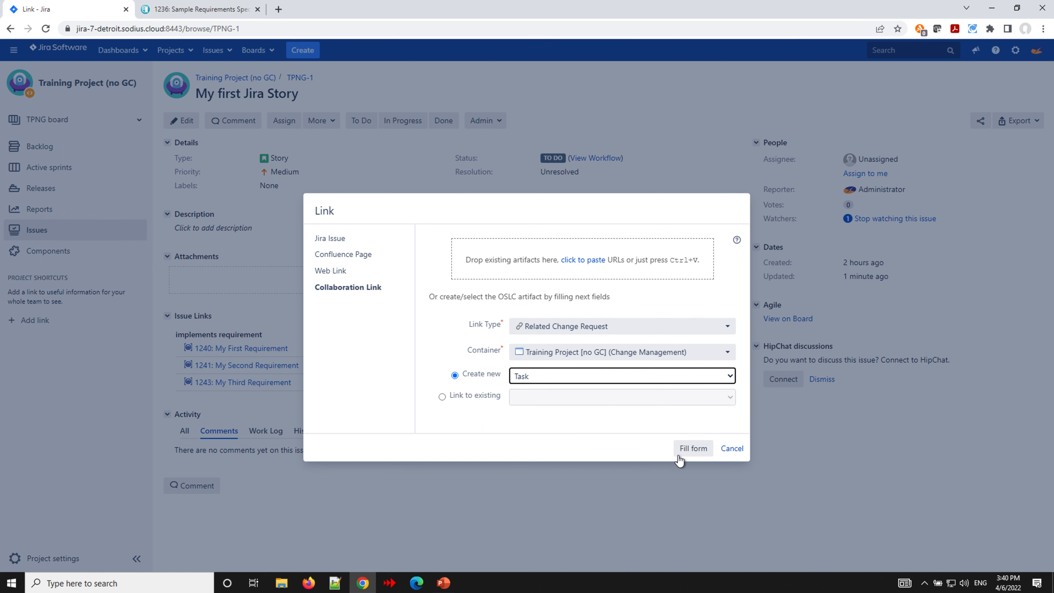
click(694, 447)
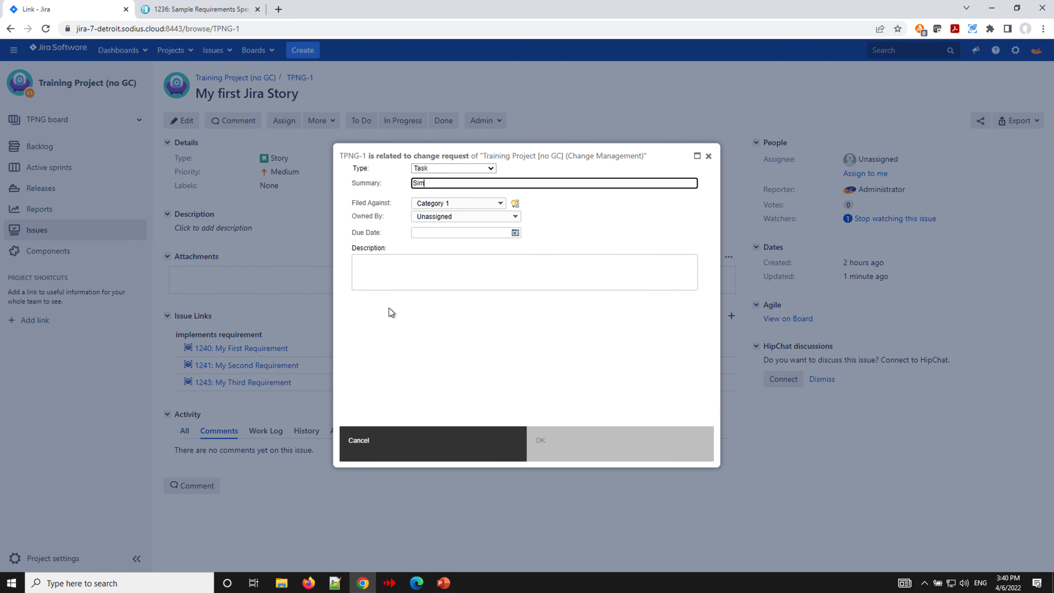
- Create the linked task with the summary "Simple Task in EWM" and a due date of Apr 21, 2022, 12:00:00 PM
text(Task in EWM)
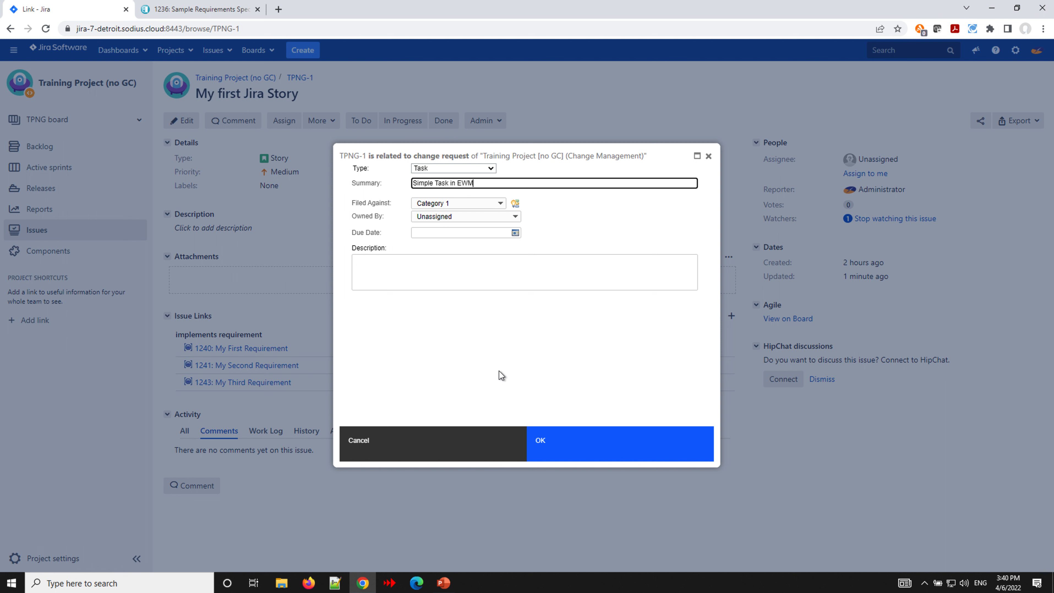
click(516, 234)
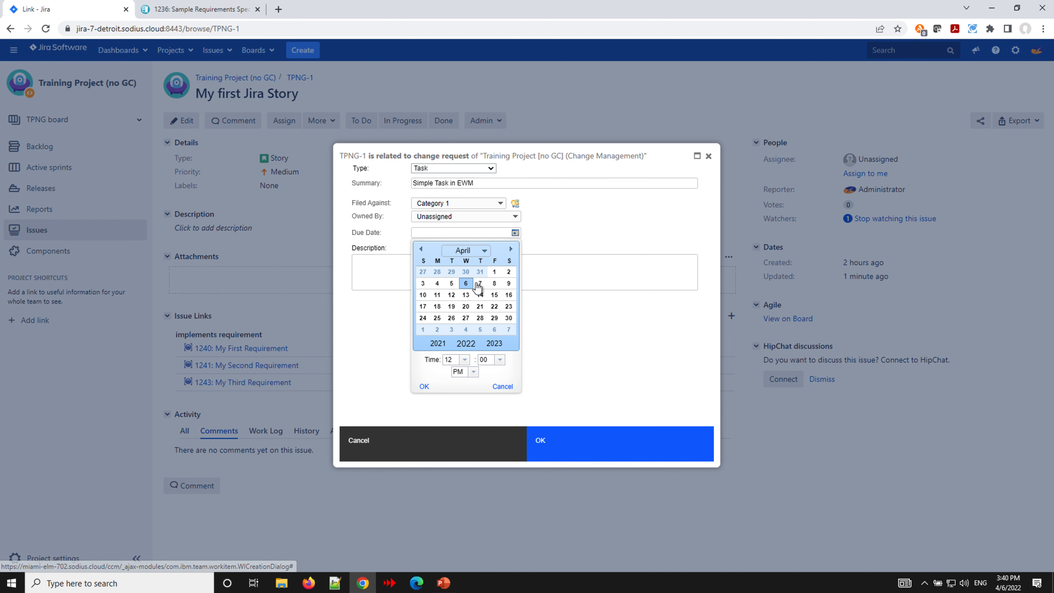
click(481, 308)
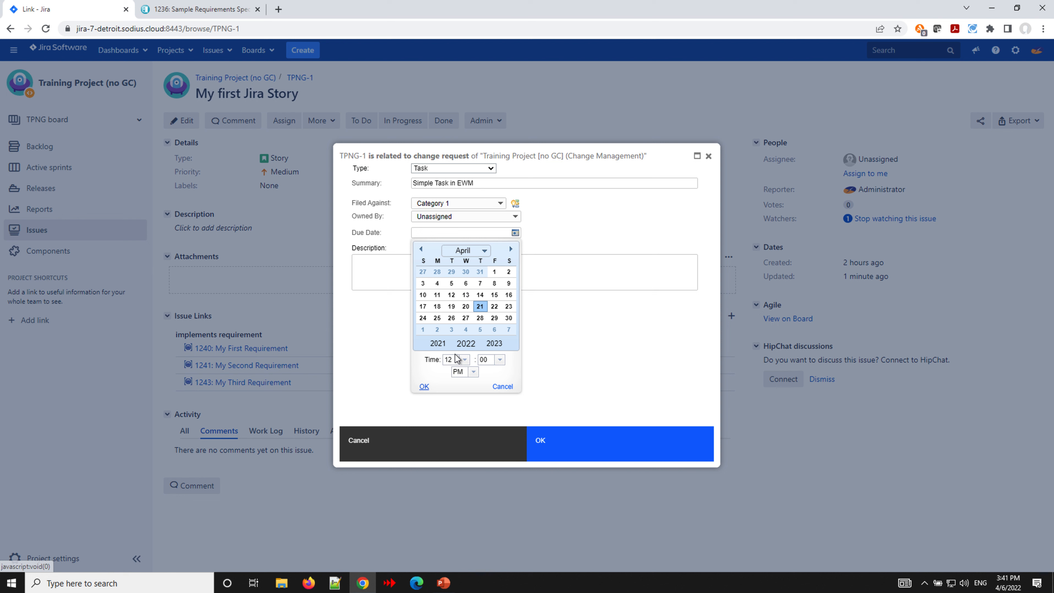
click(480, 308)
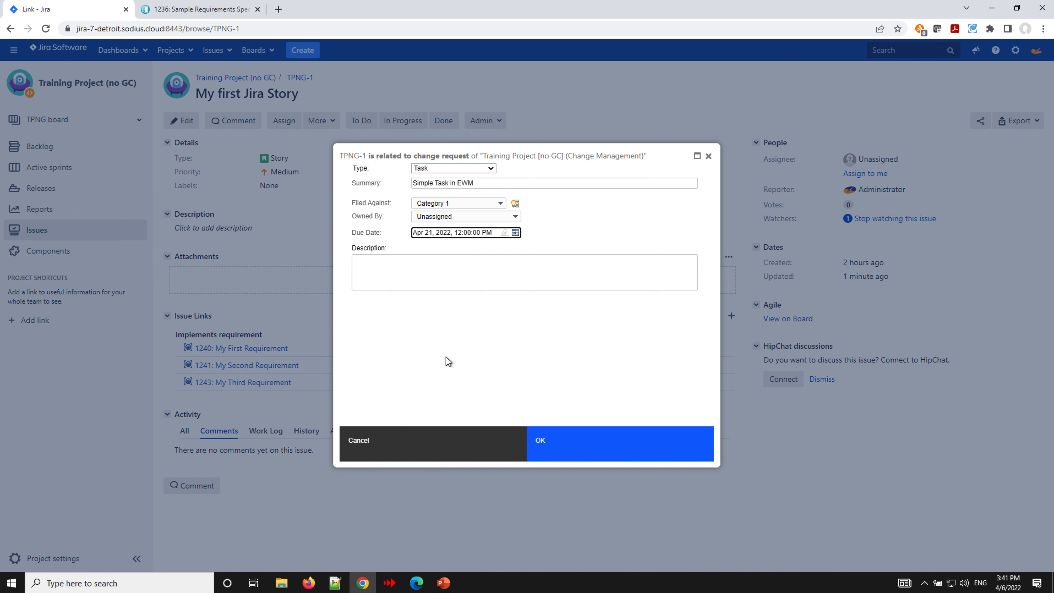
click(599, 439)
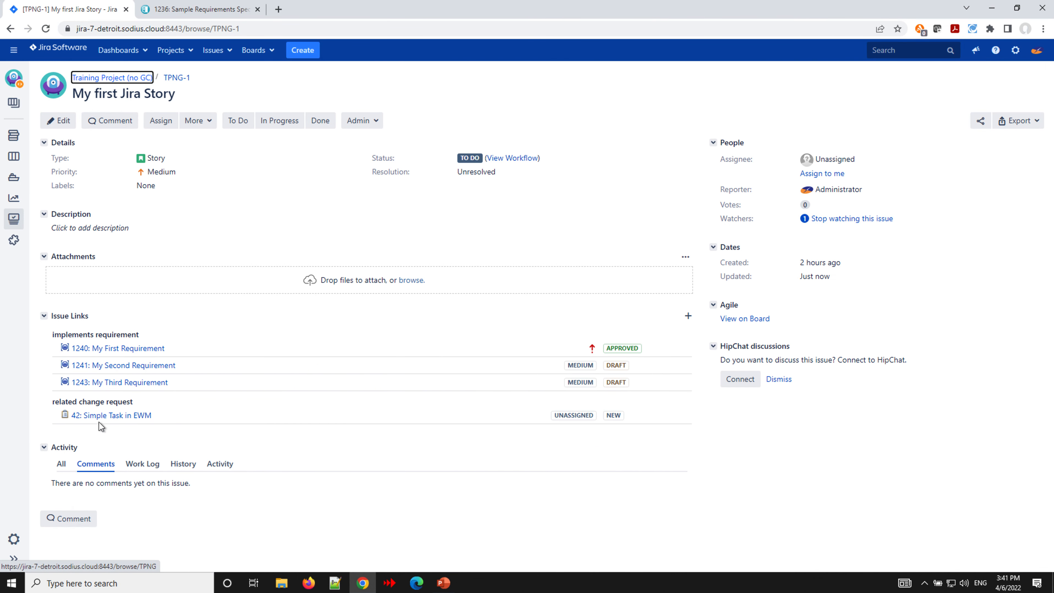
- Preview Simple Task in EWM from the Jira story, open it in Engineering Workflow Management and compare the links on both sides
mouse_move(99, 416)
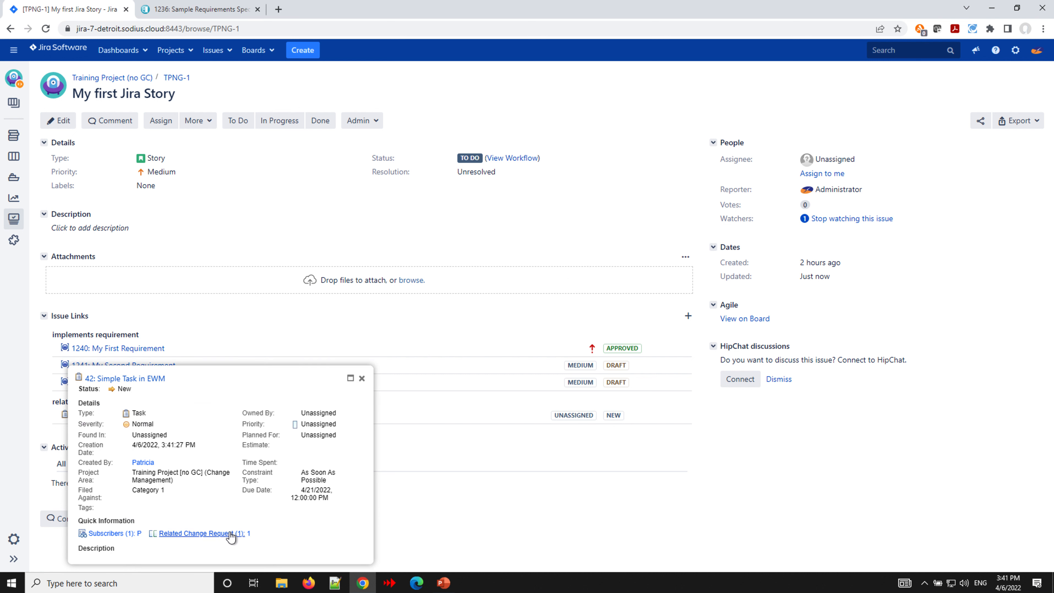
click(123, 382)
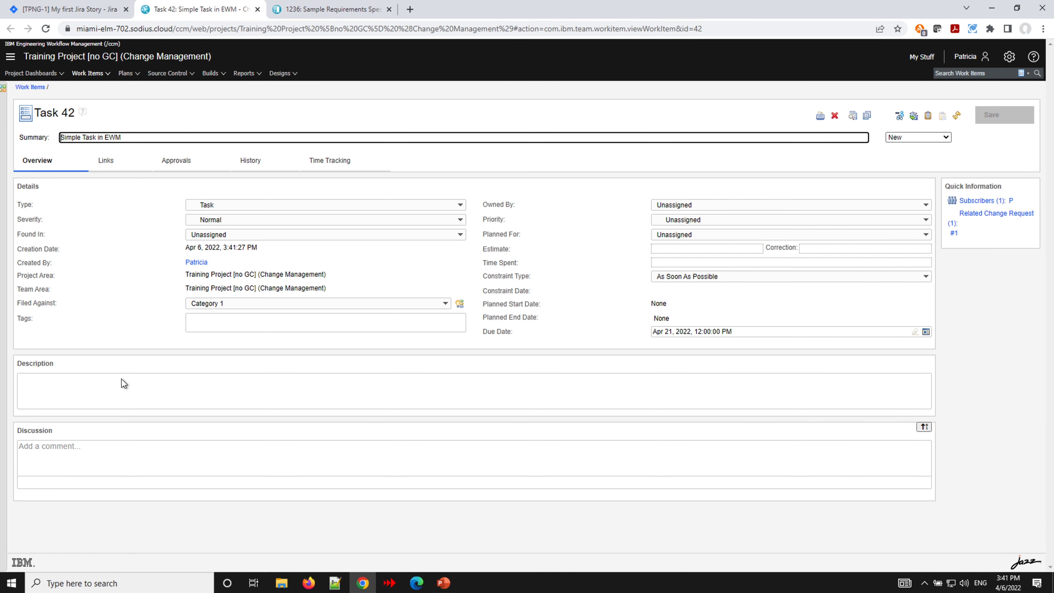
click(102, 162)
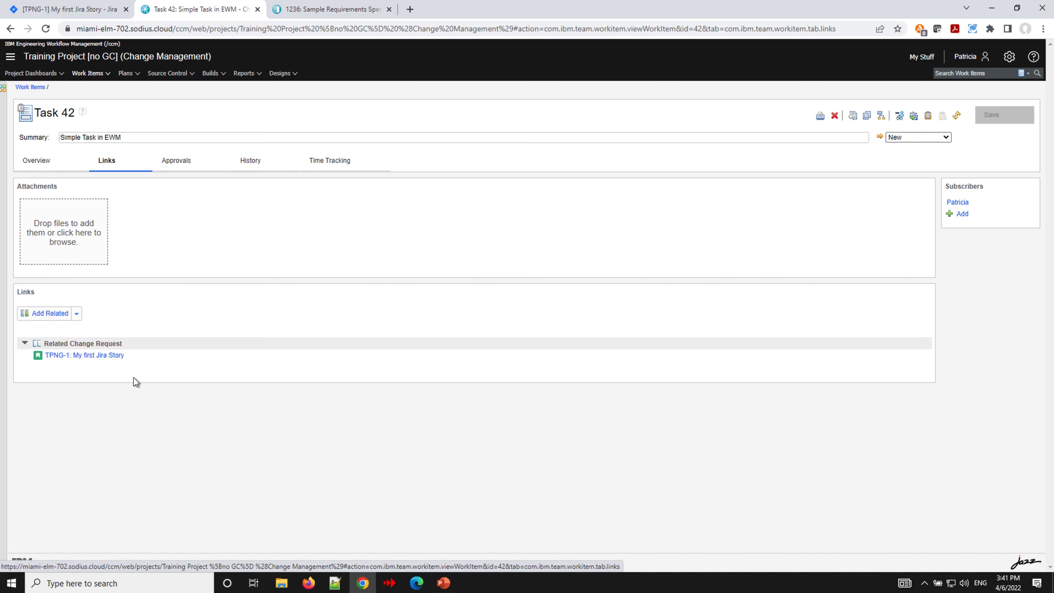
mouse_move(80, 358)
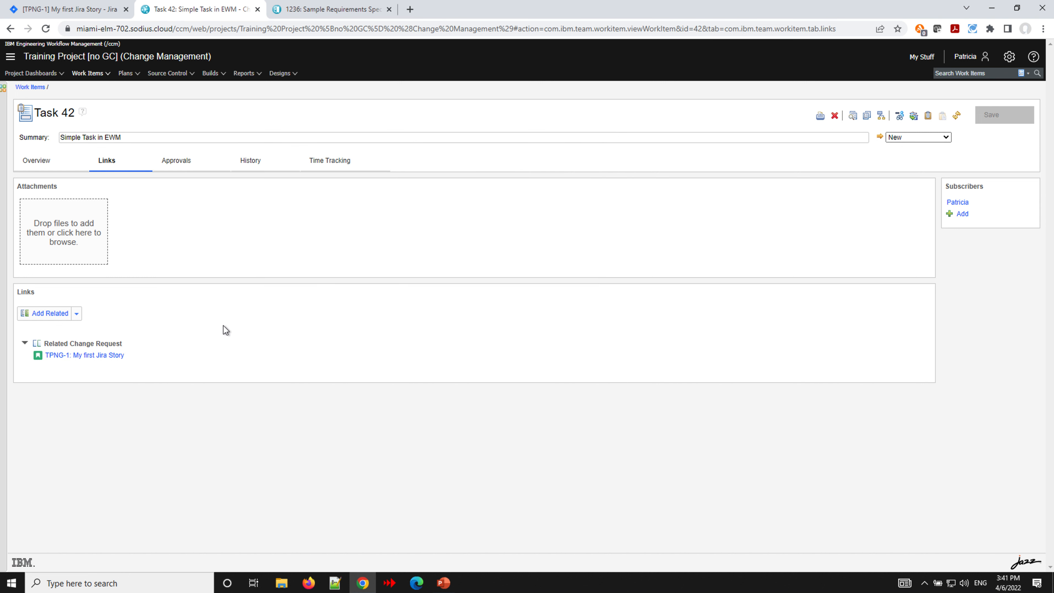
click(55, 10)
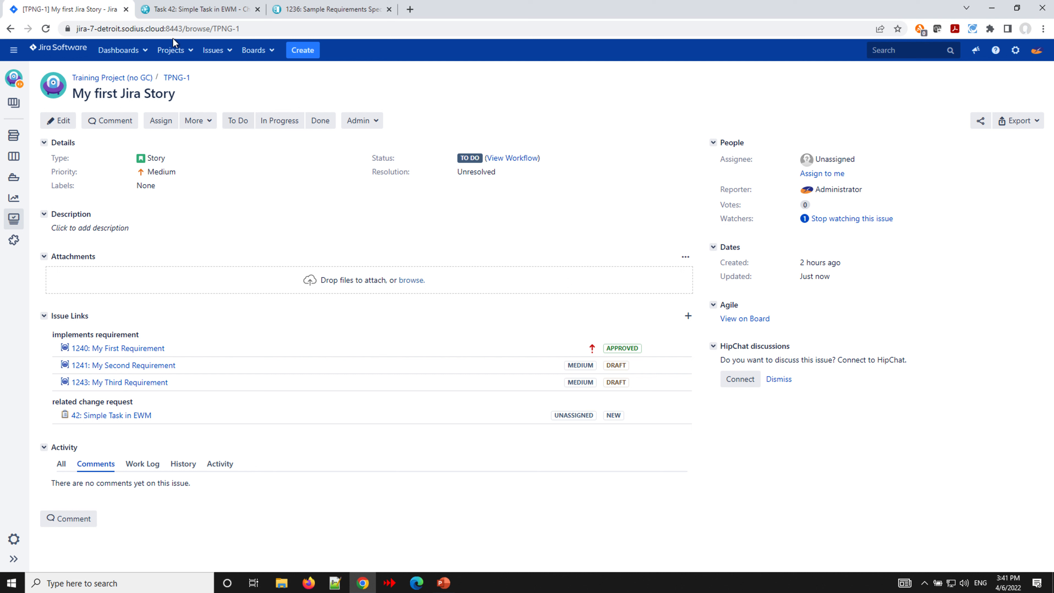
click(178, 13)
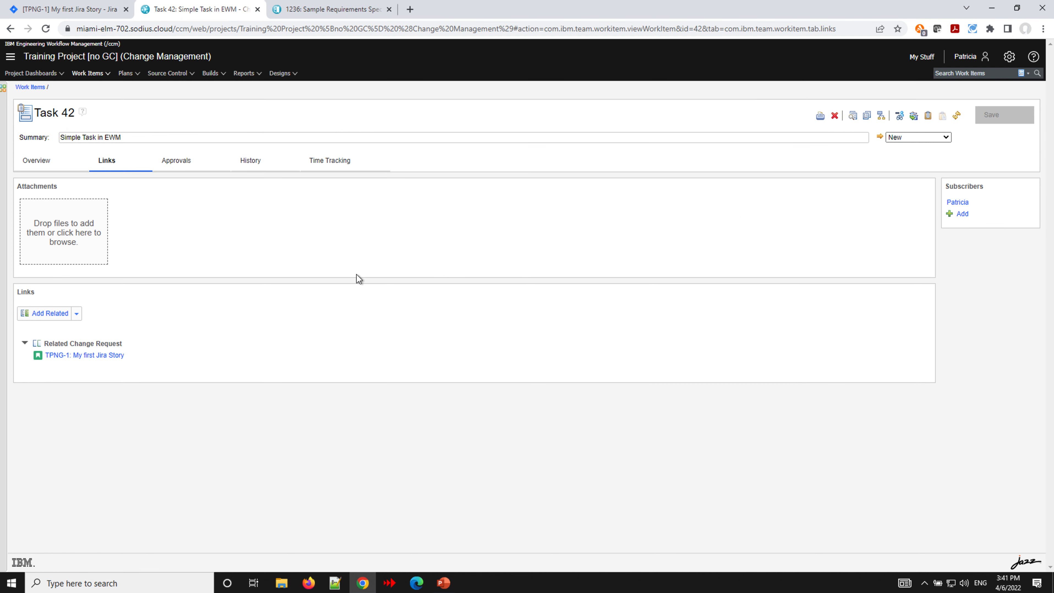
- Follow the EWM task's link back to My first Jira Story, close it and return to the Sample Requirements Specification in DOORS Next
click(78, 356)
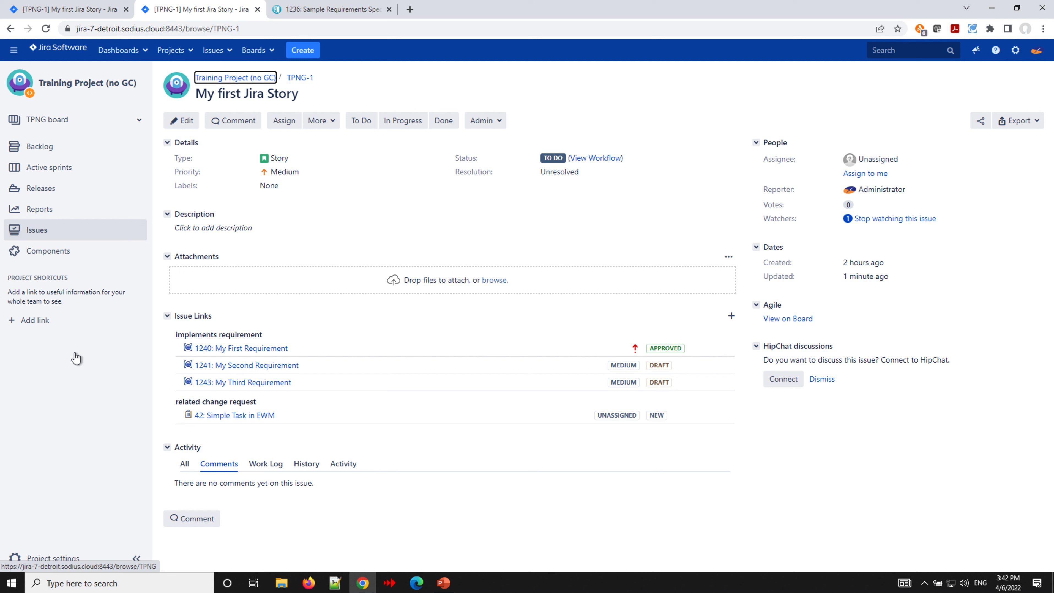
click(258, 9)
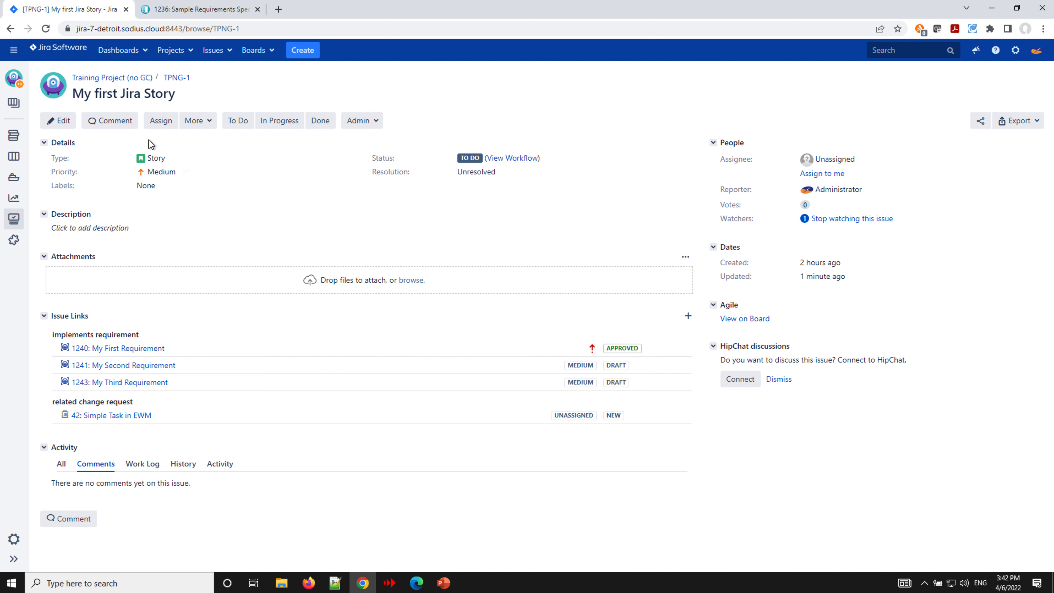
click(202, 10)
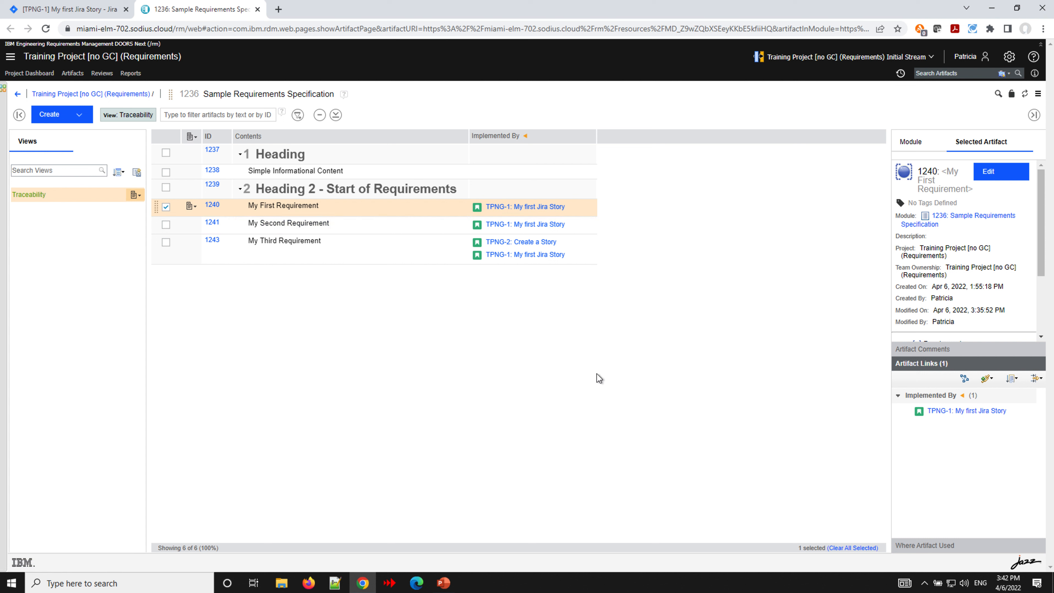
- Start a new Implemented By link on My Second Requirement and check the available artifact containers
click(590, 224)
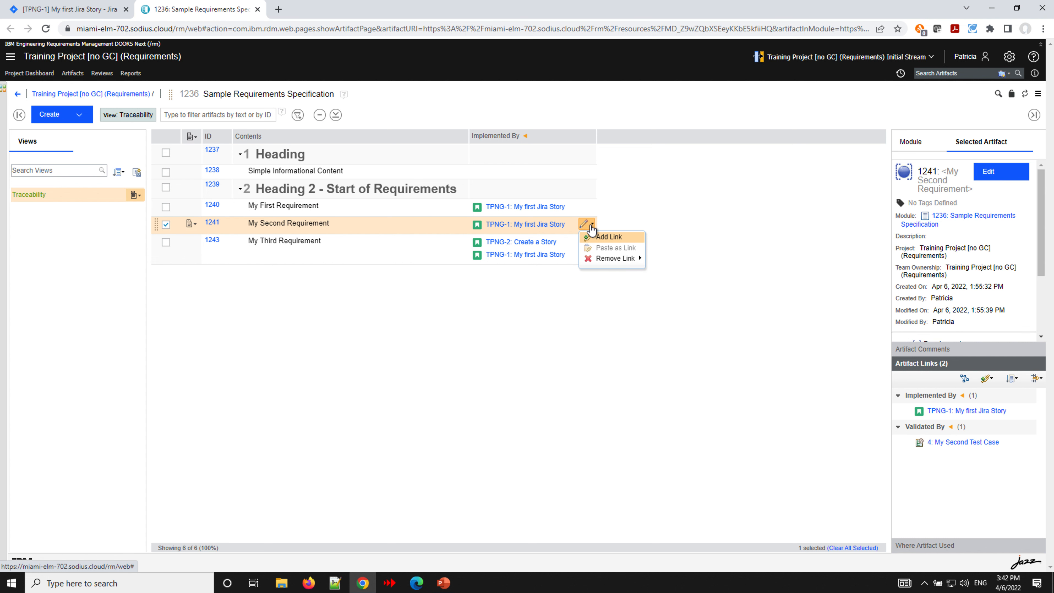
click(605, 239)
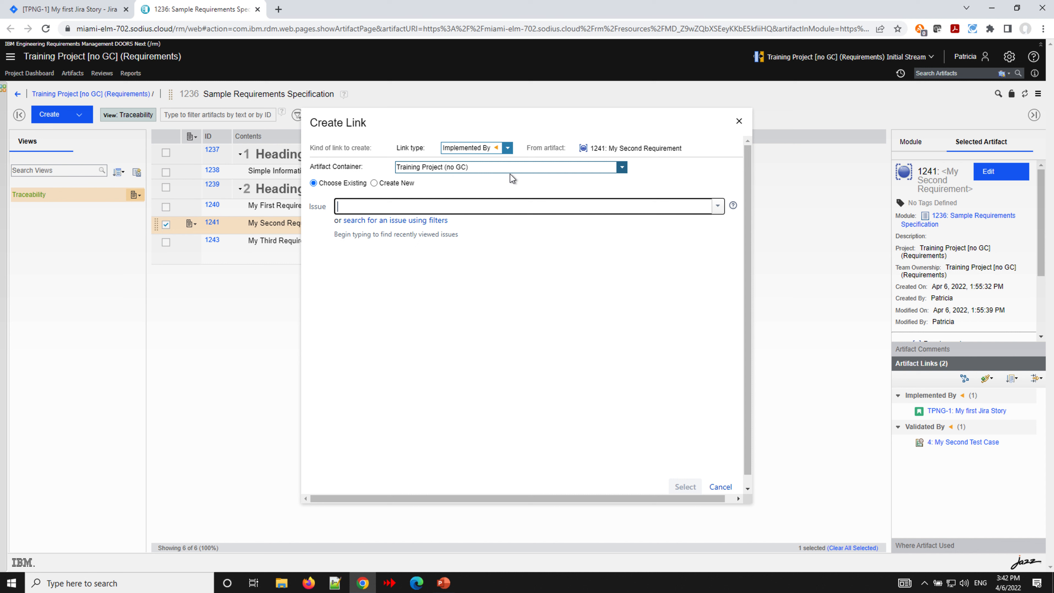
click(622, 168)
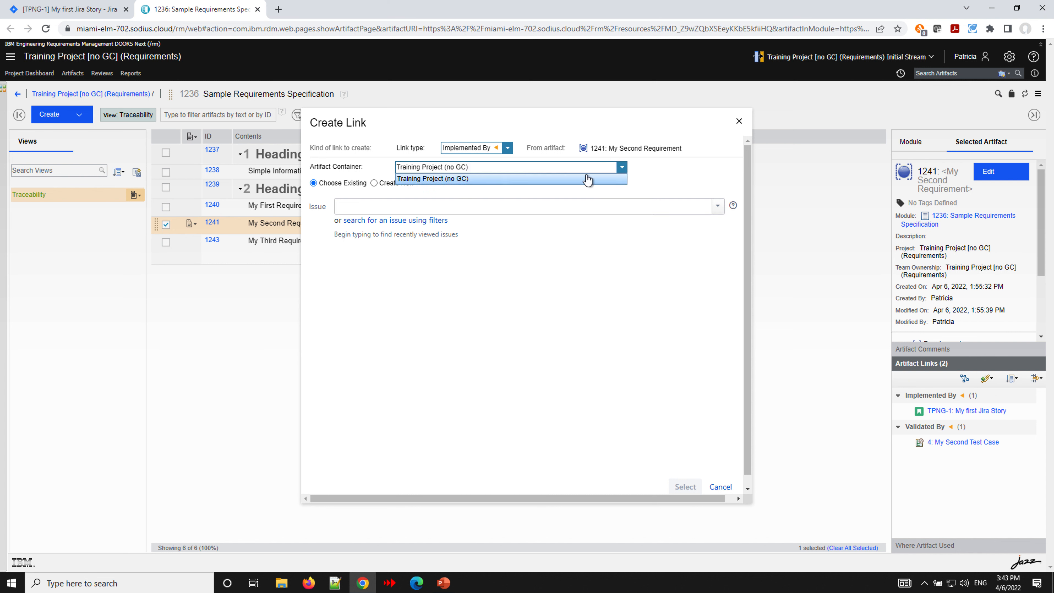
click(621, 171)
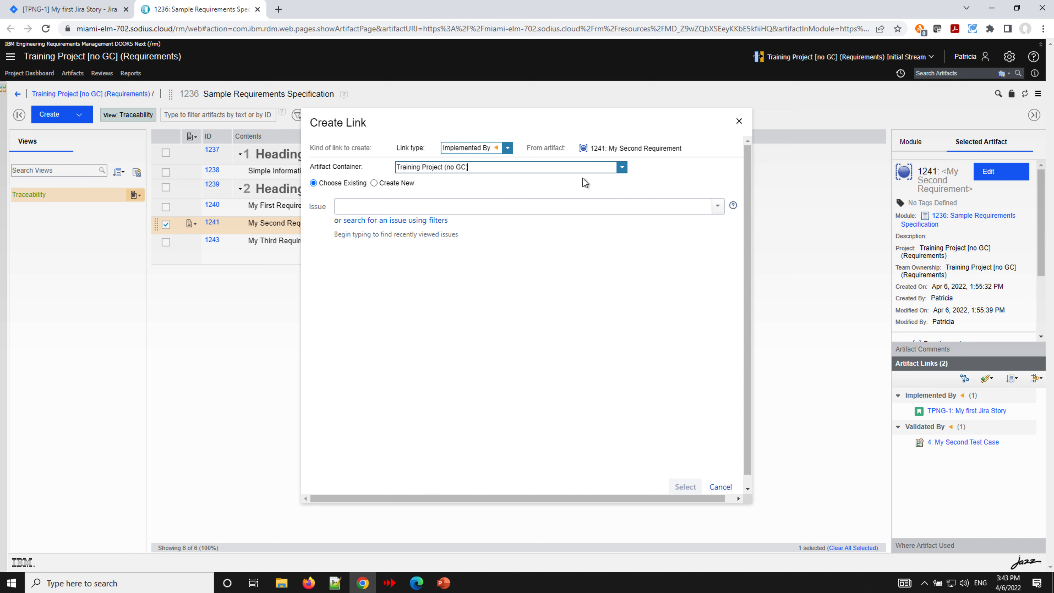
- Look up existing issues with "tpng", clear the entry and bring up the filtered issue search
click(378, 207)
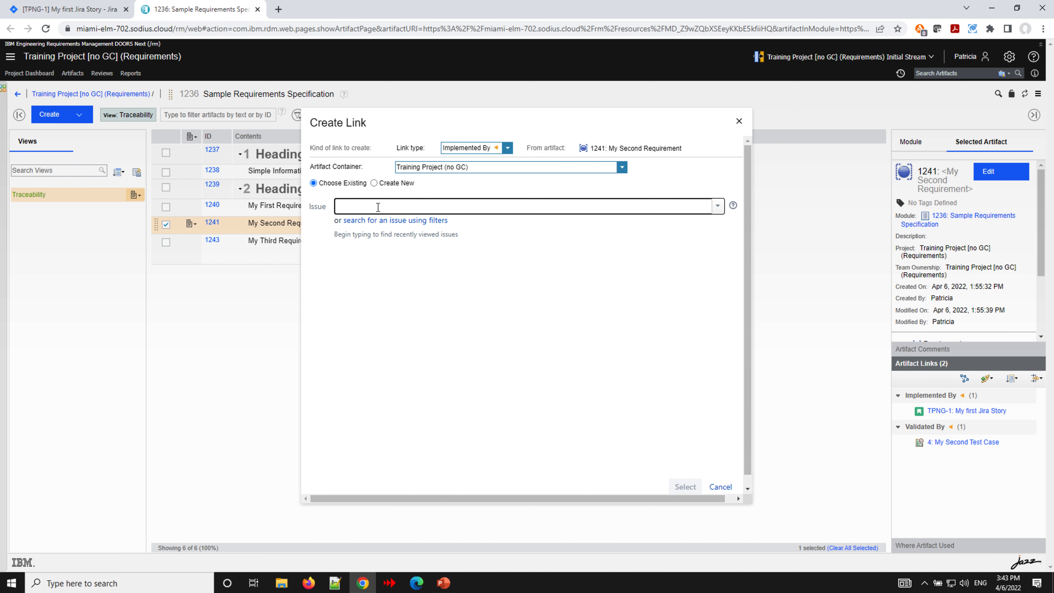
text(t)
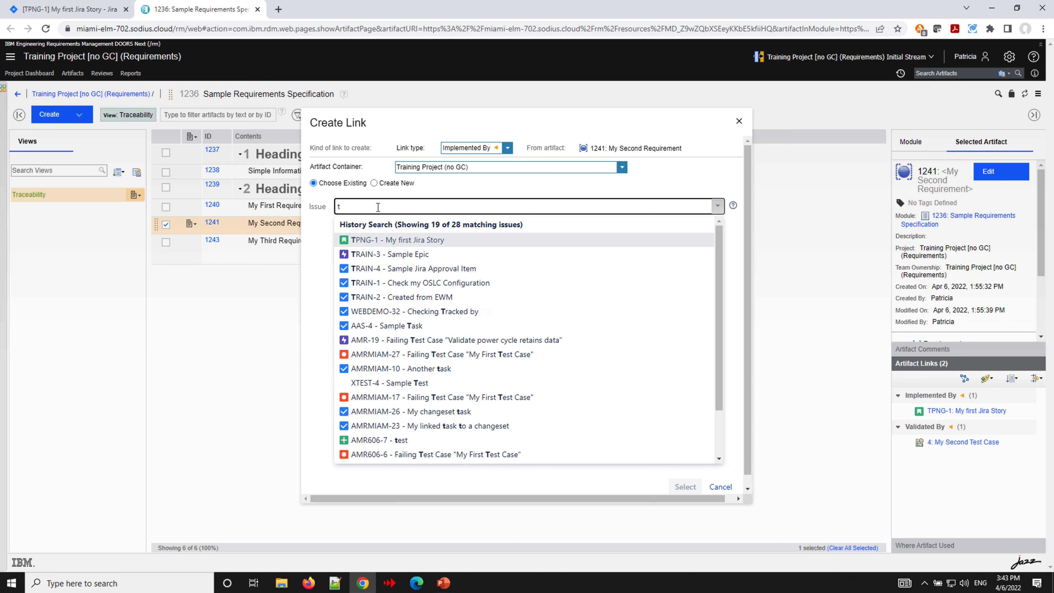
text(p)
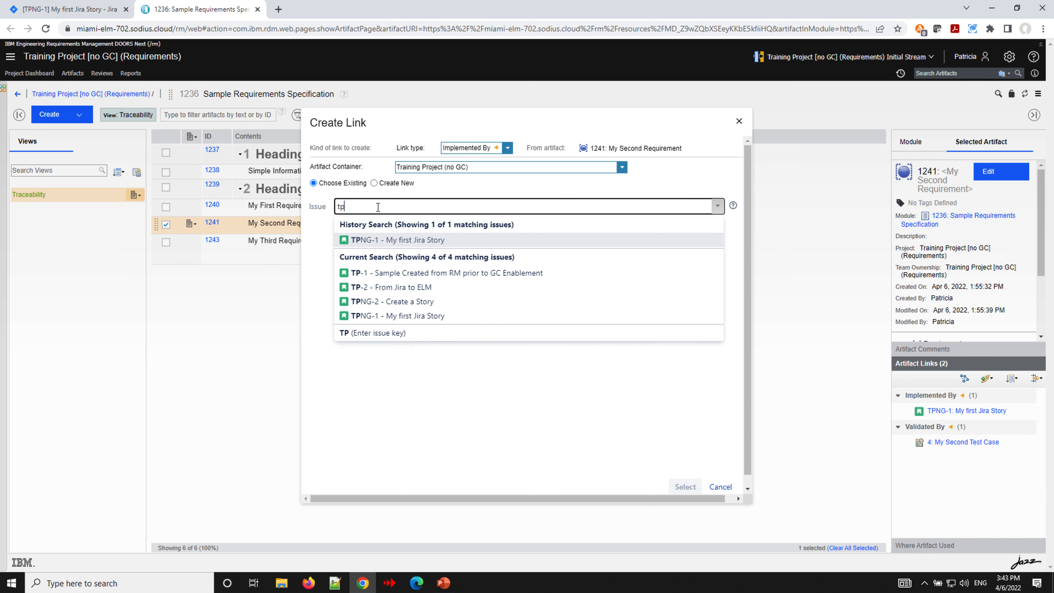
text(ng)
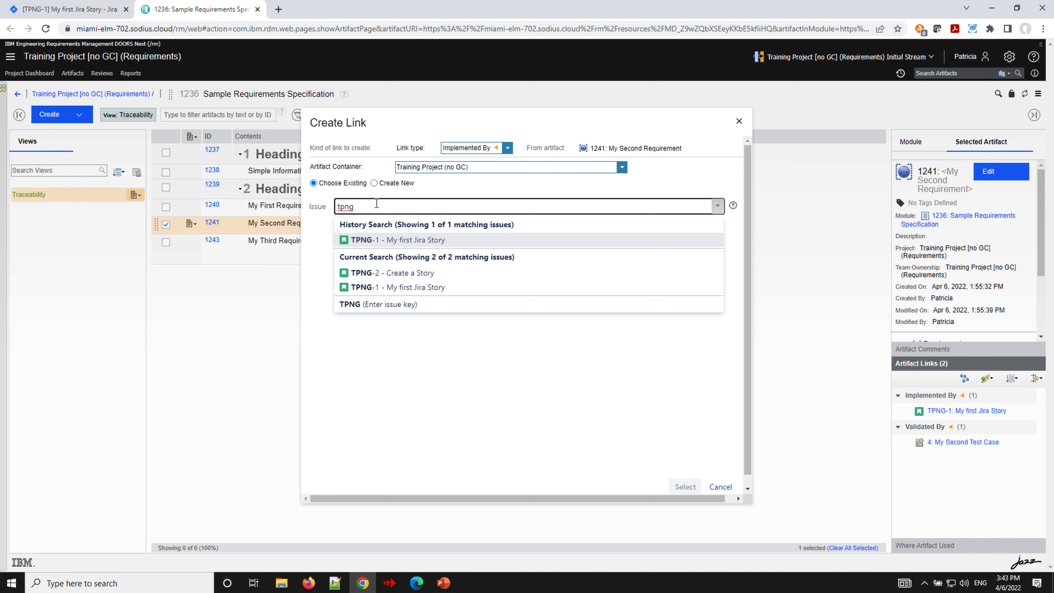
click(489, 194)
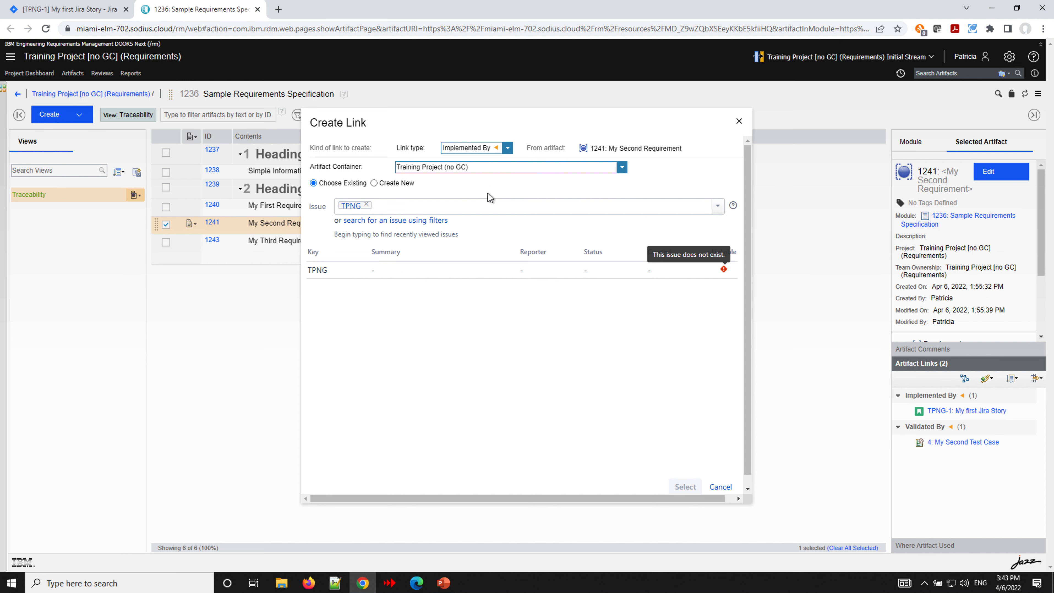
click(367, 205)
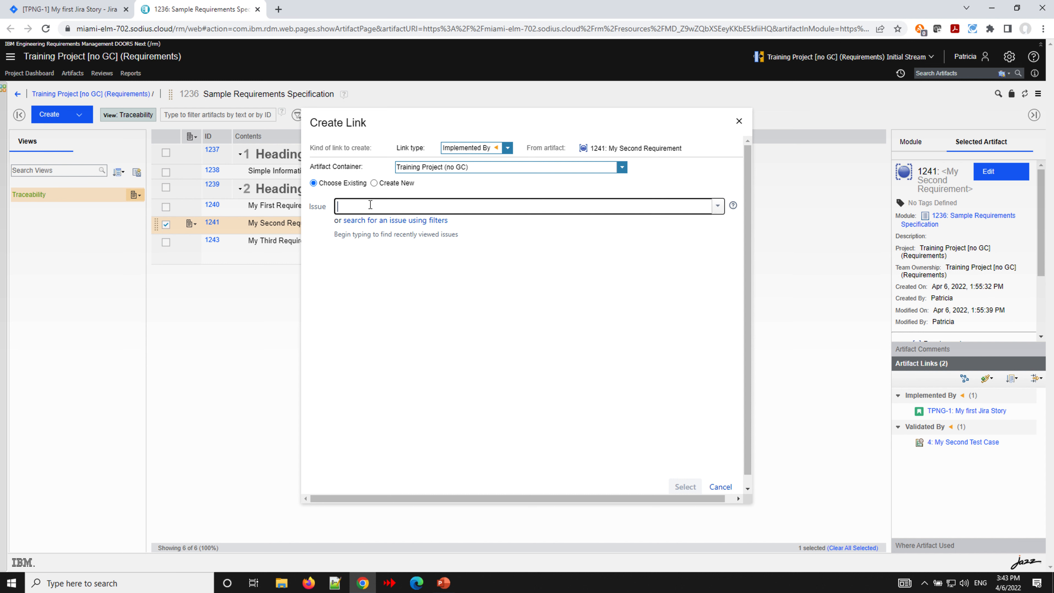
click(399, 221)
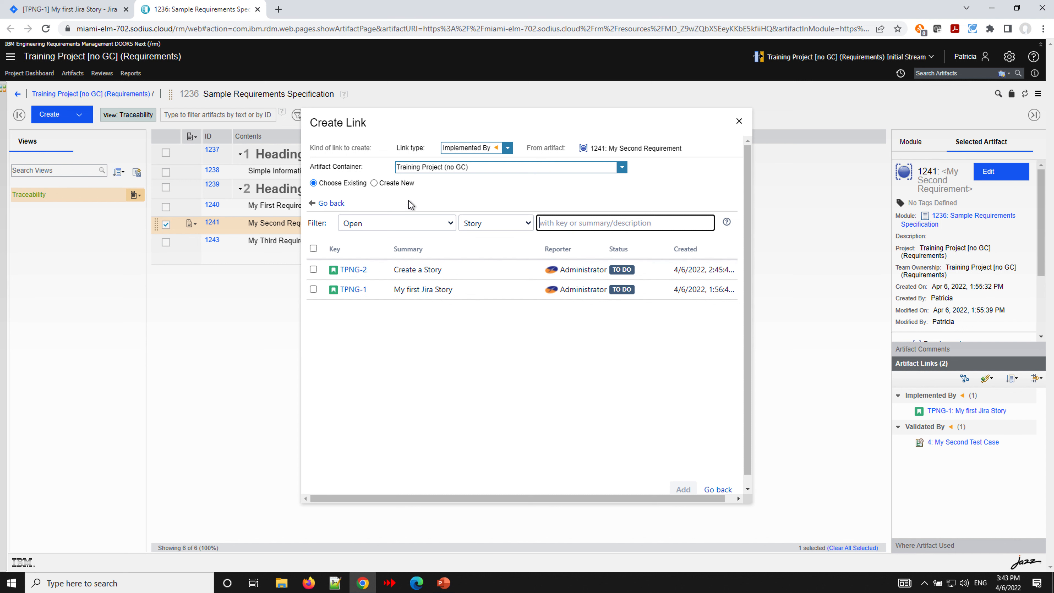
- Create a new linked Jira story with the summary "New Demo Story" and priority Highest
click(374, 184)
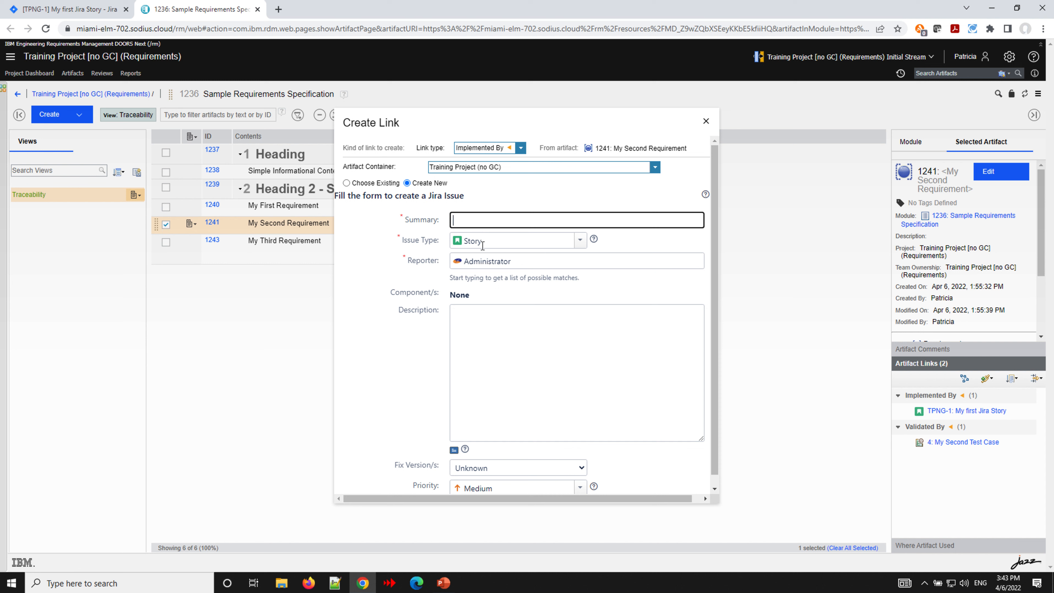
text(New Demo Story)
drag(713, 224, 710, 319)
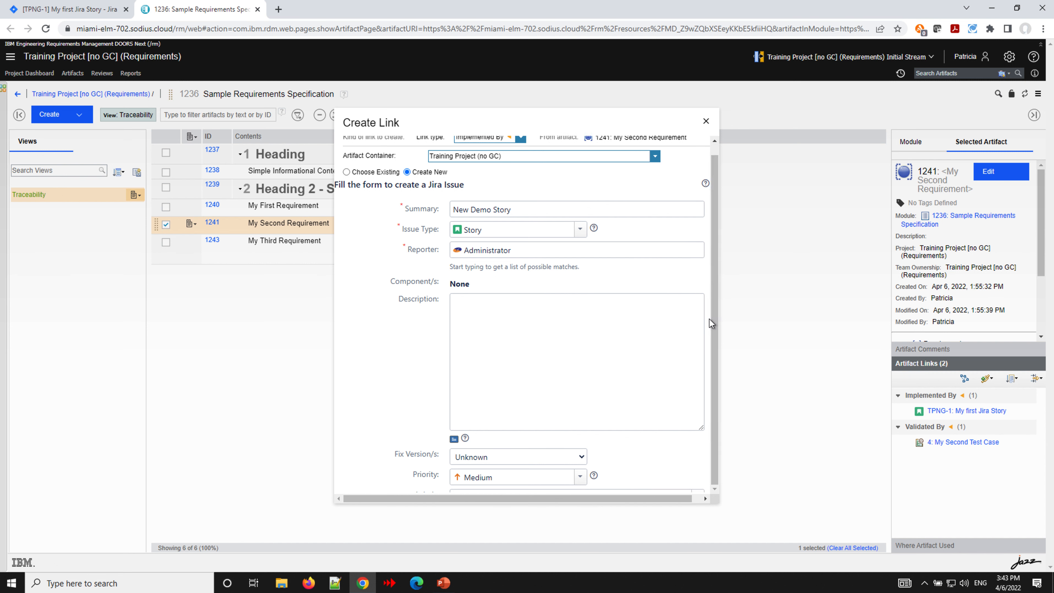
scroll(600, 338, down, 5)
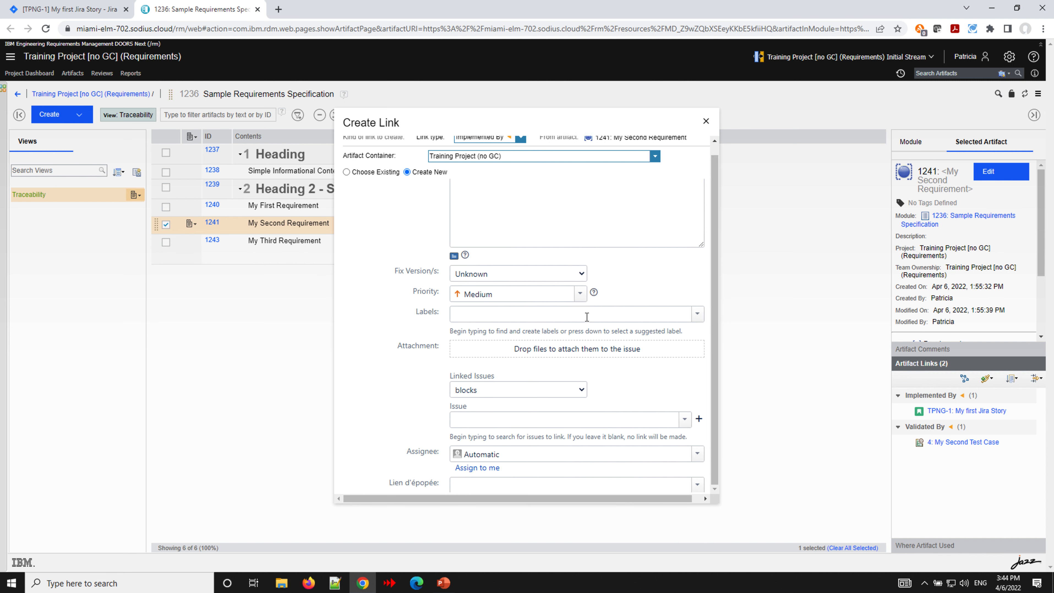
click(580, 295)
click(549, 312)
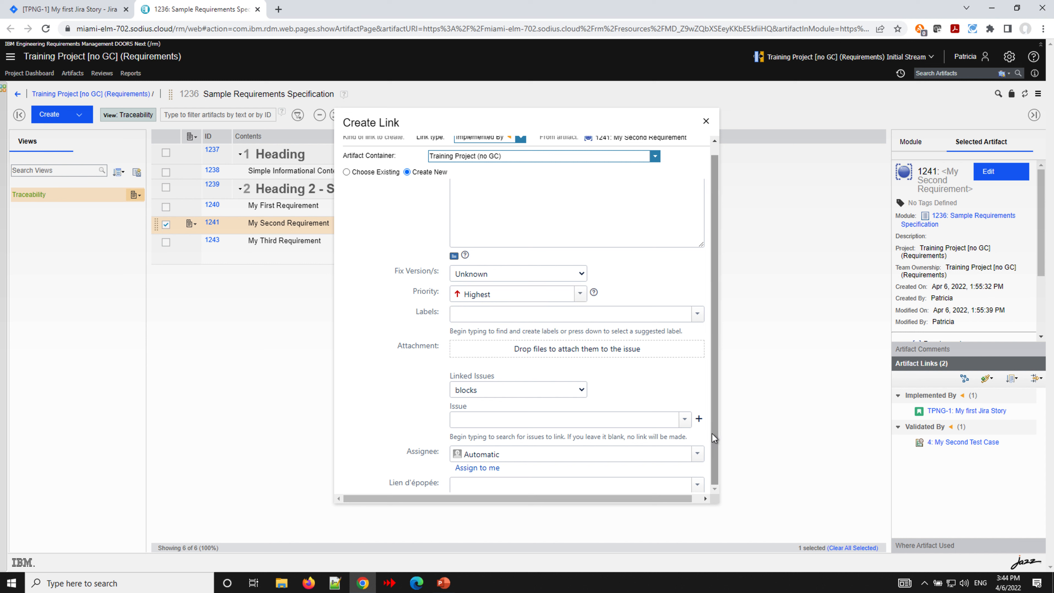
scroll(671, 466, down, 2)
click(660, 484)
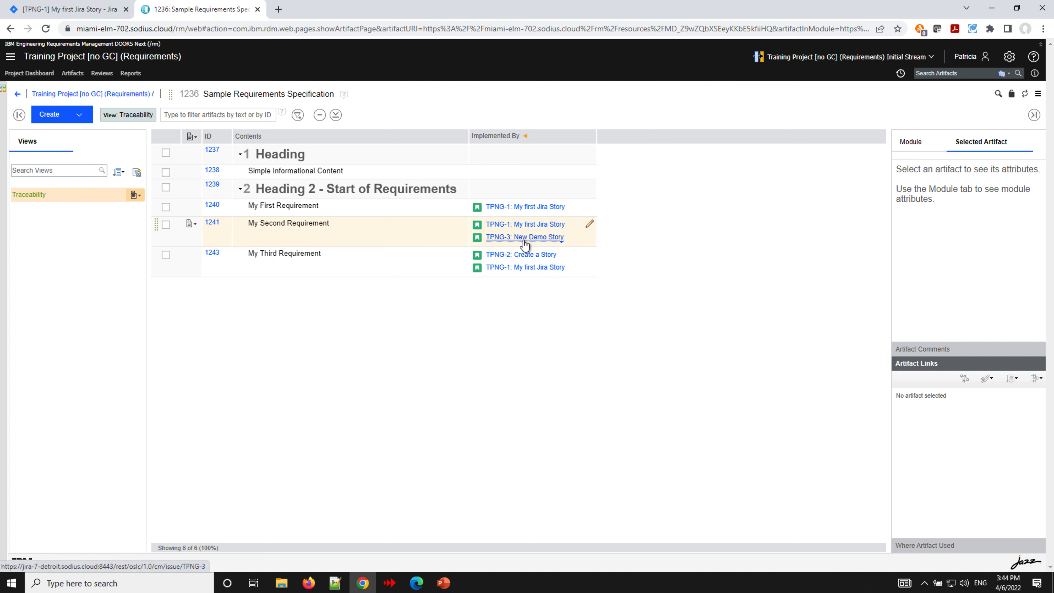
mouse_move(525, 245)
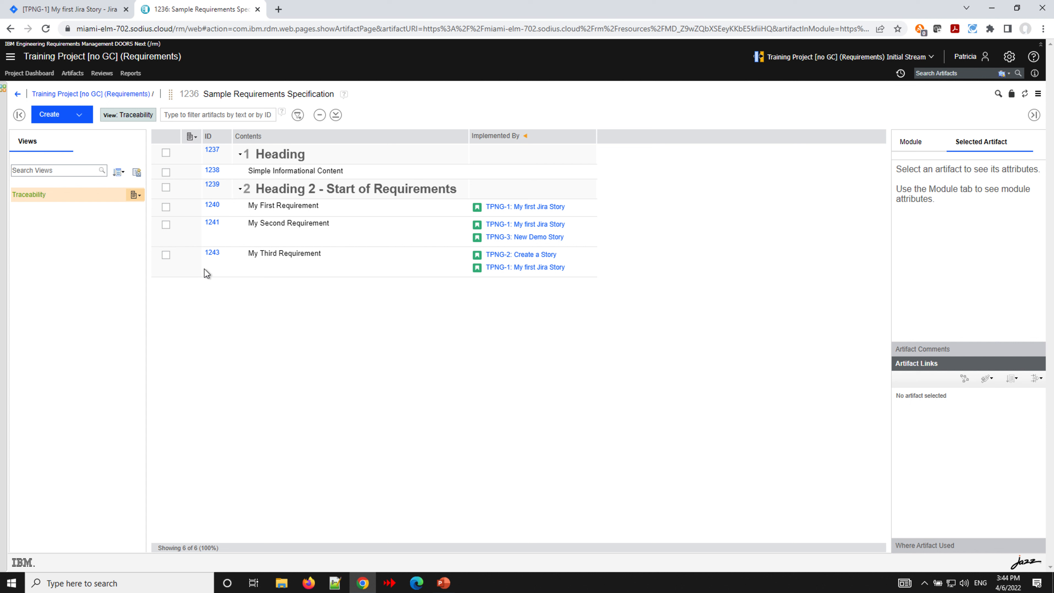
- Start another link from My Second Requirement and set its link type to Tracked By
click(192, 225)
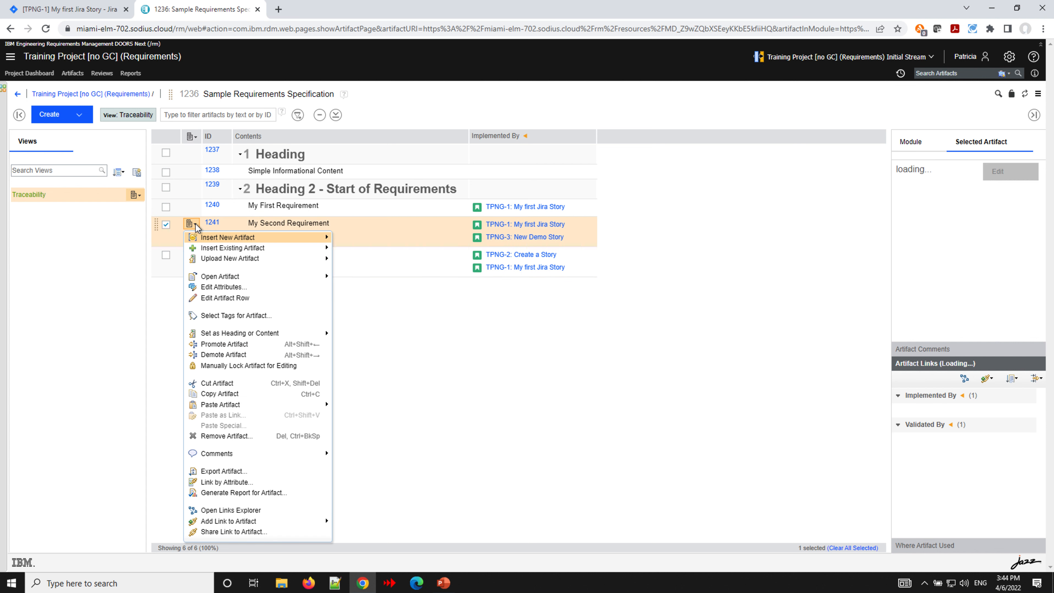
mouse_move(268, 522)
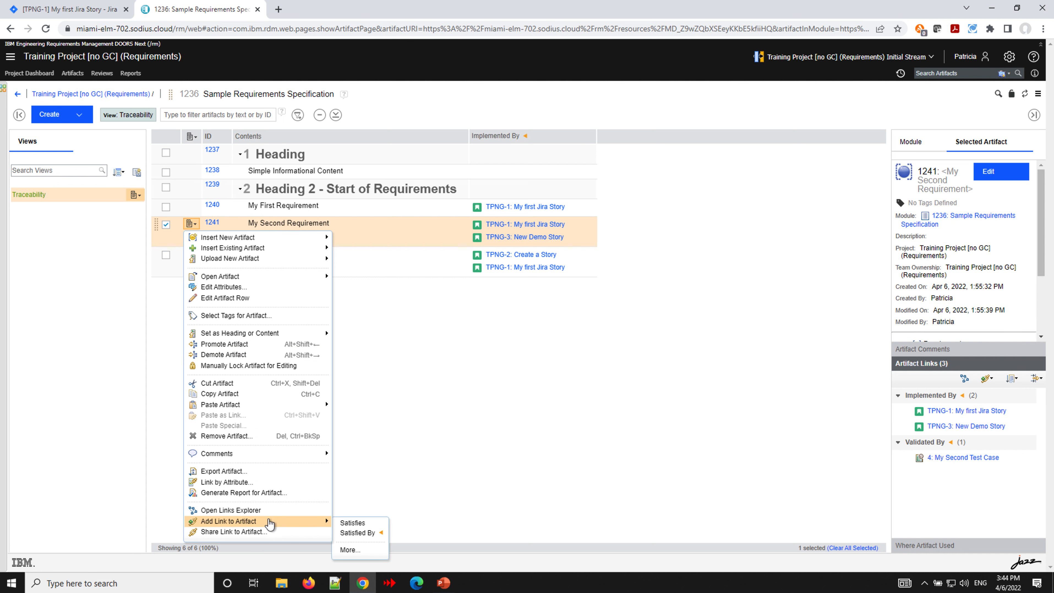
click(360, 550)
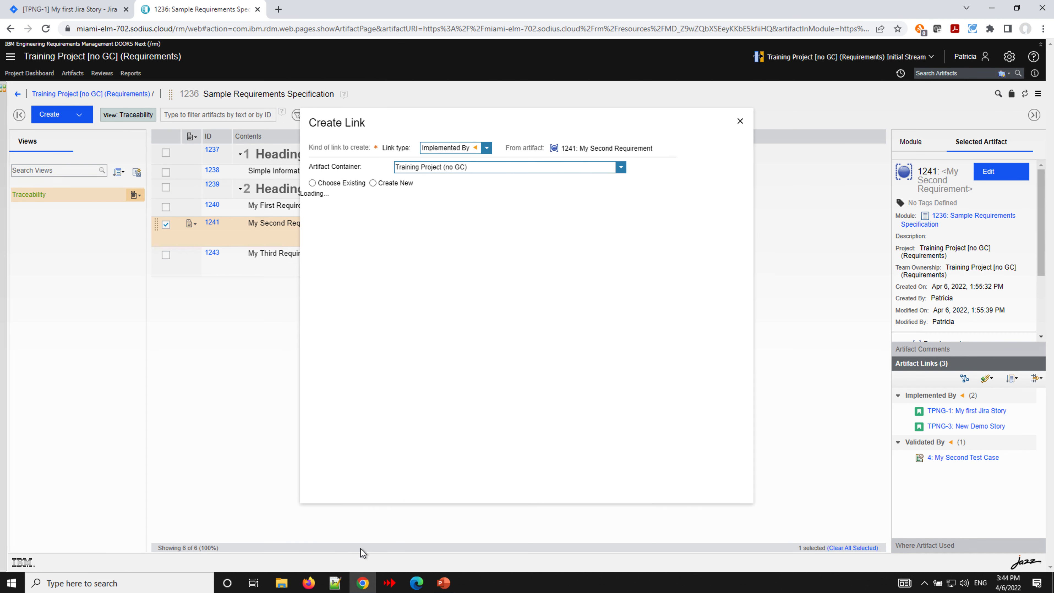
click(508, 148)
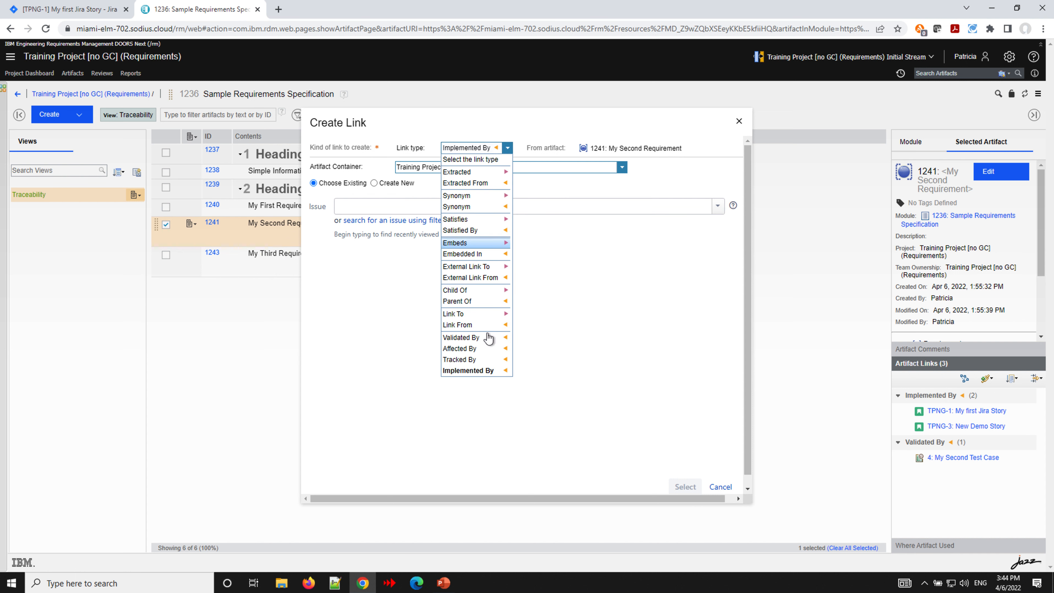
click(481, 360)
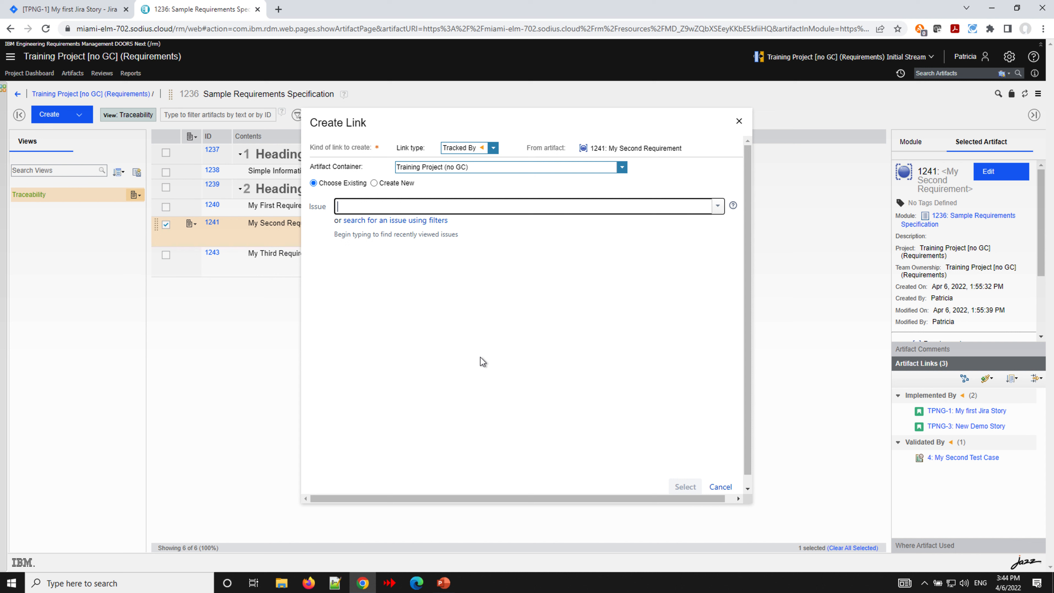
- Link the requirement to existing issue TPNG-1, adding POL21R2-2 through a search for "polar" and removing it before confirming
text(tp)
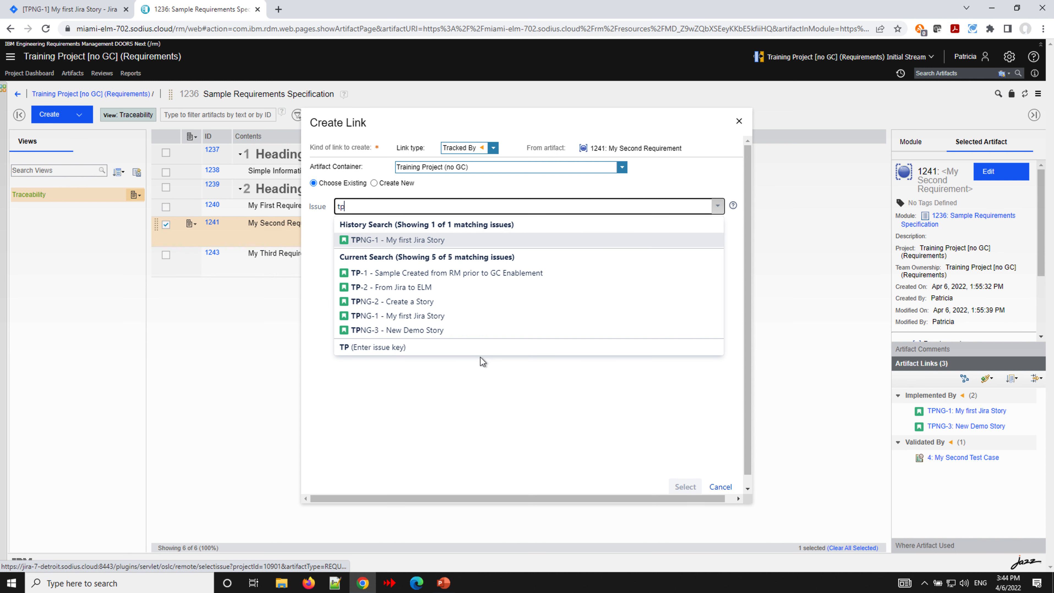
click(371, 241)
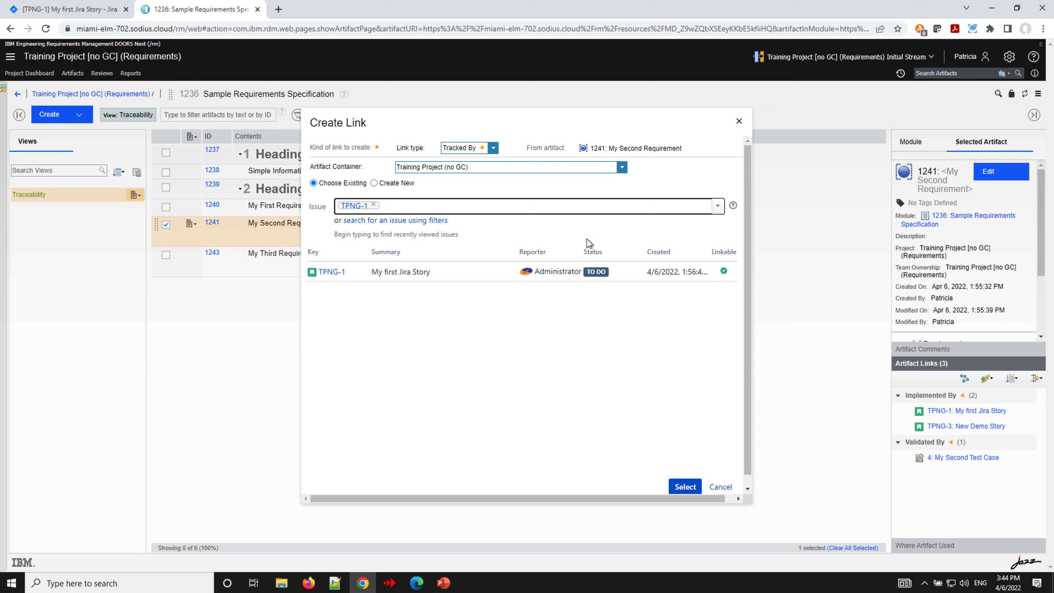
text(polar)
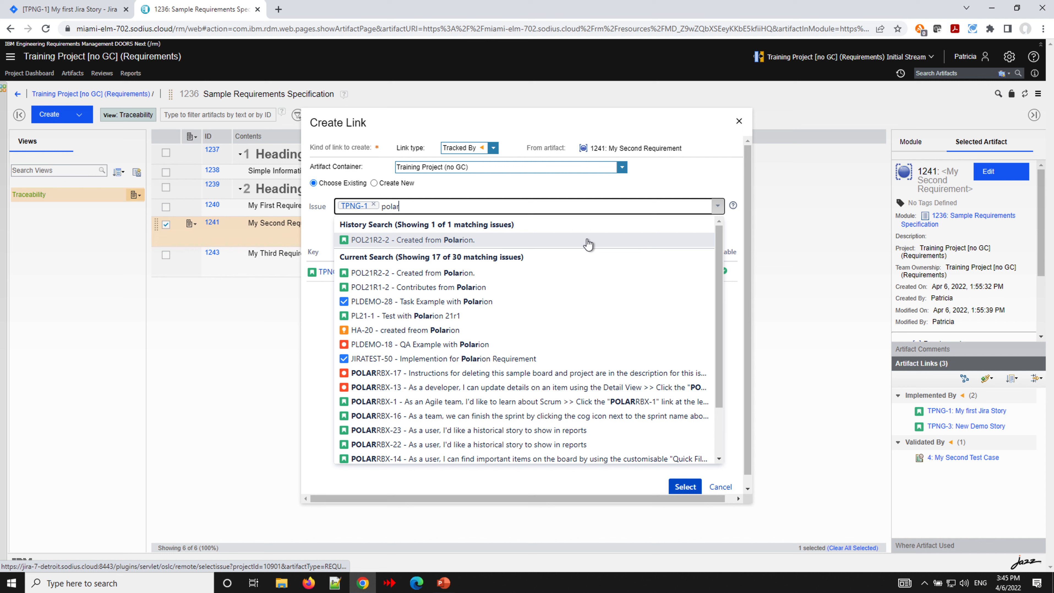
click(411, 245)
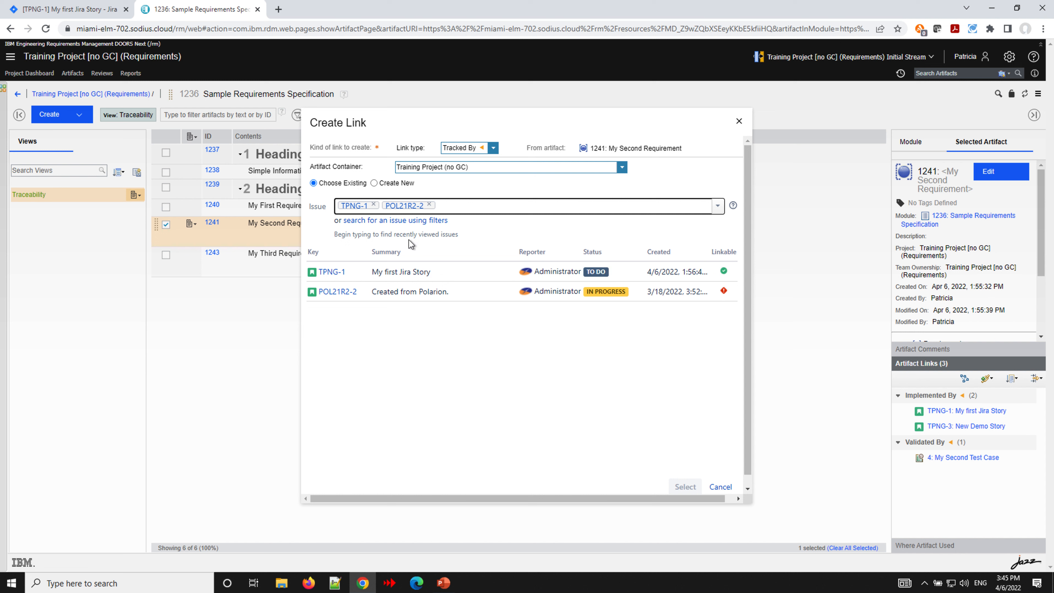
click(429, 205)
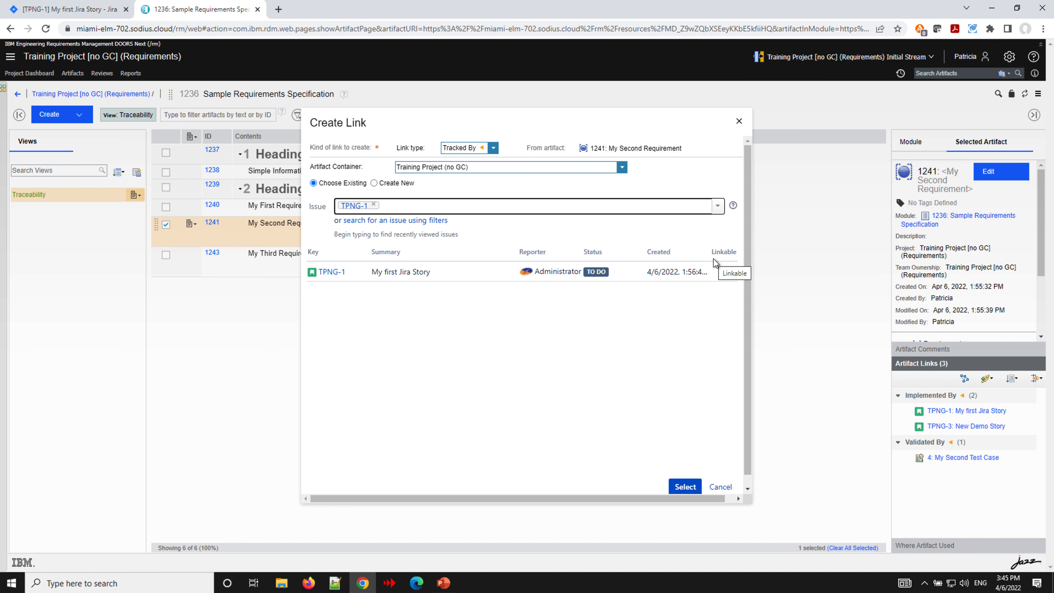
click(685, 487)
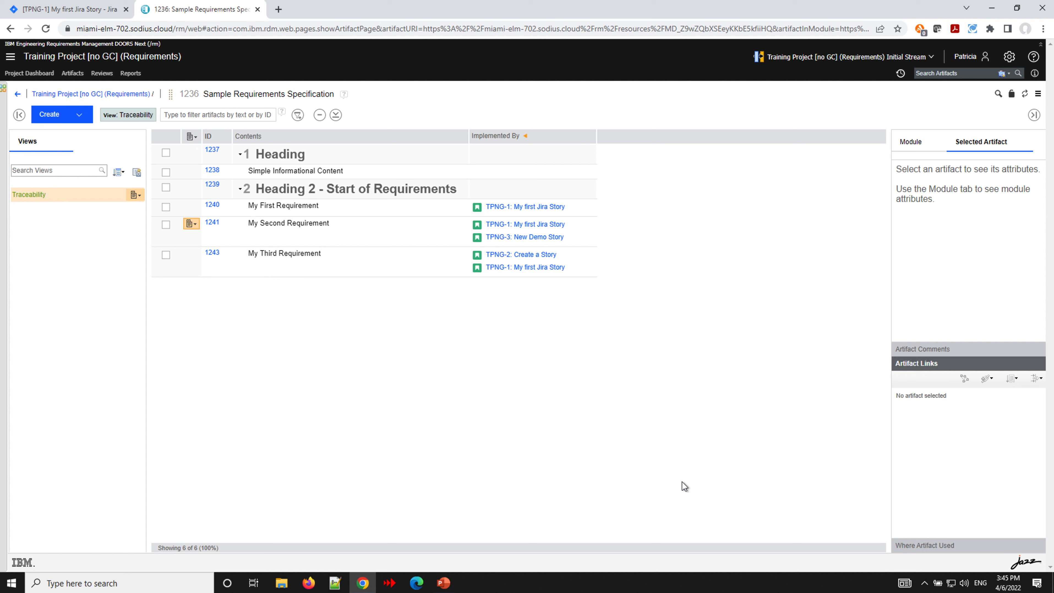
- Add the Tracked By and Validated By columns to the Traceability view of the requirements module
click(192, 137)
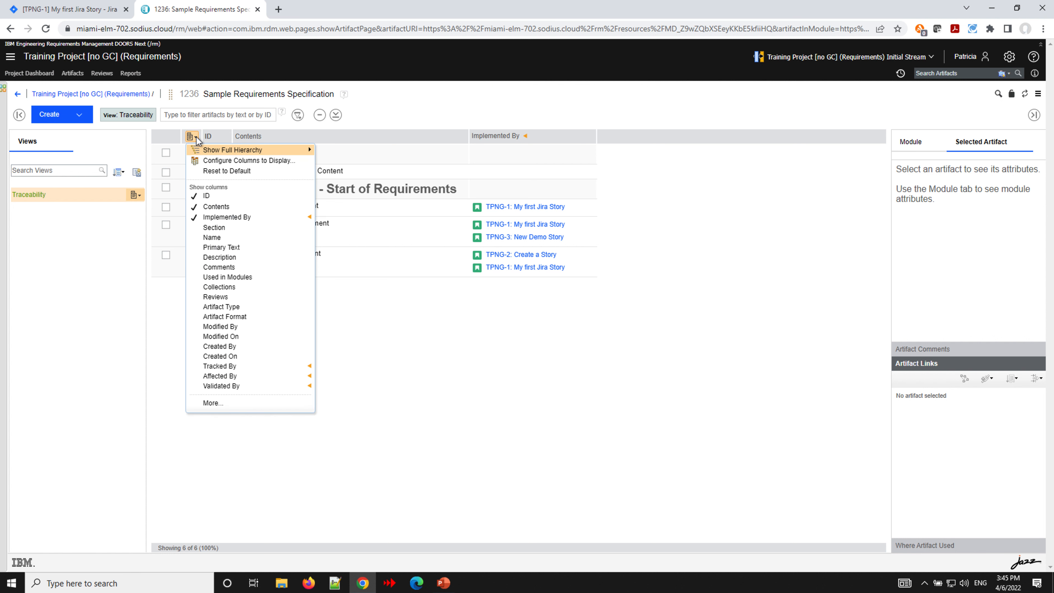
click(220, 366)
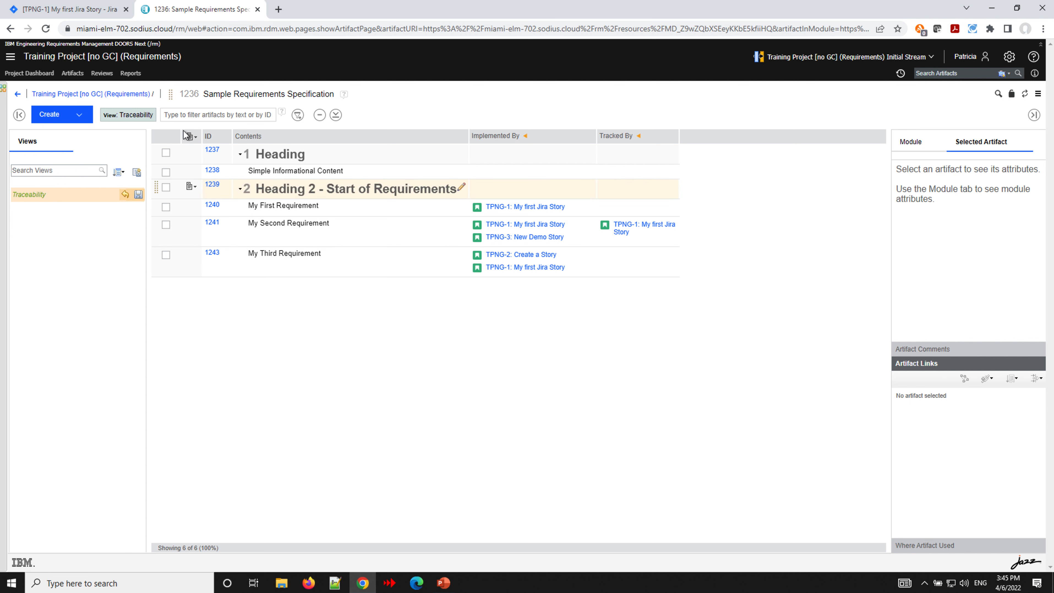
click(192, 136)
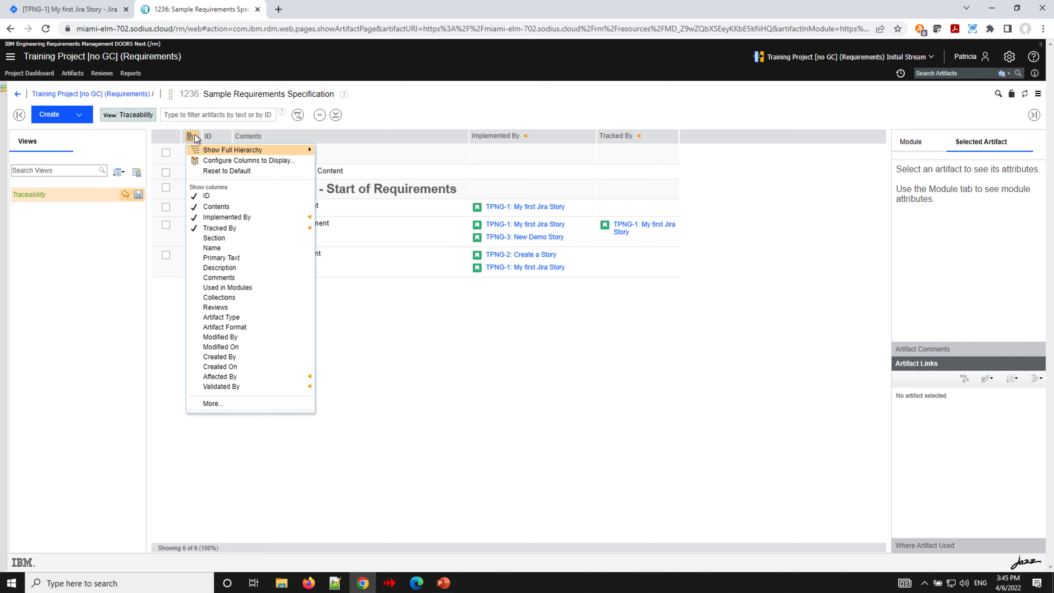
click(235, 388)
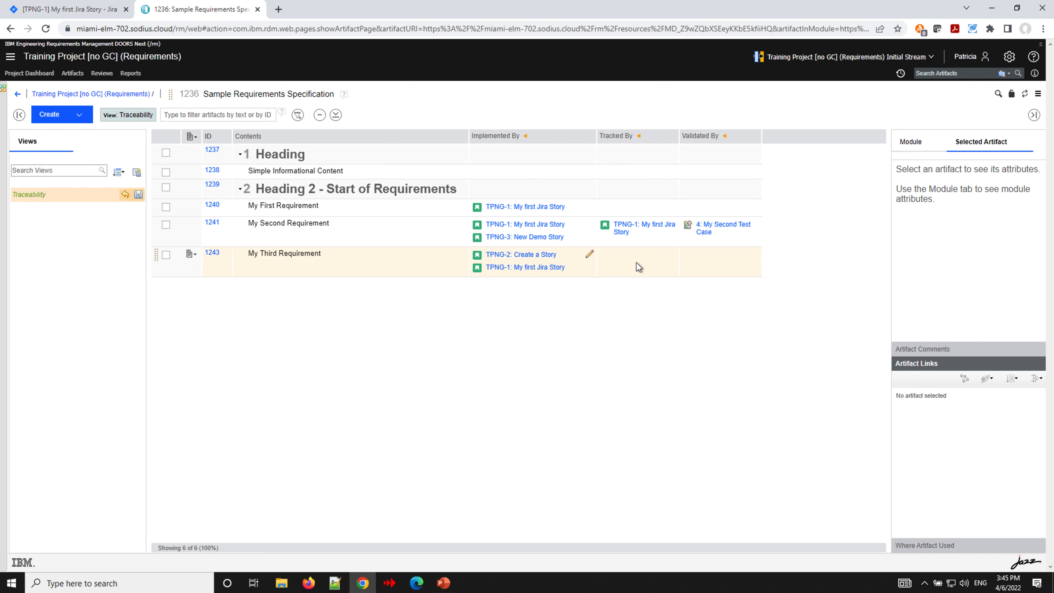
- Open My Second Test Case from the Validated By column and view its requirement links
click(730, 229)
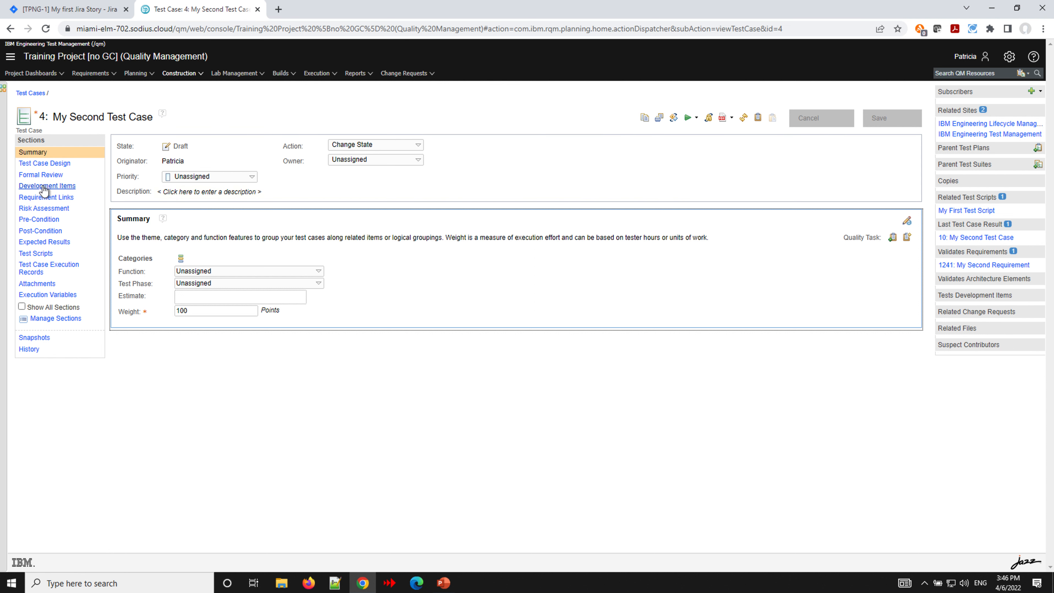
click(56, 198)
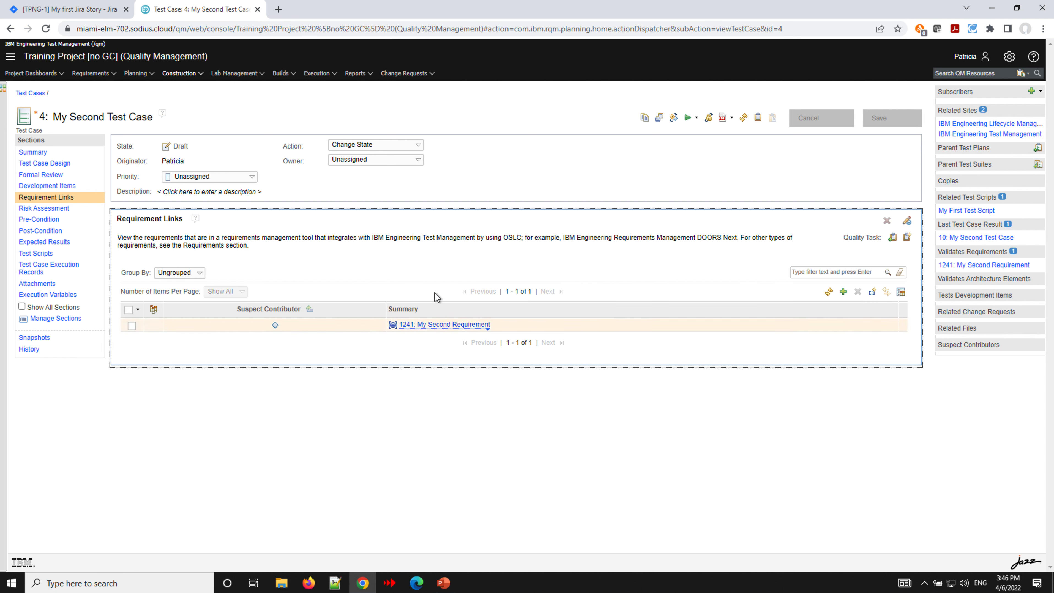
- Run My Second Test Case with My First Test Script and pass Step 1
click(697, 120)
click(701, 132)
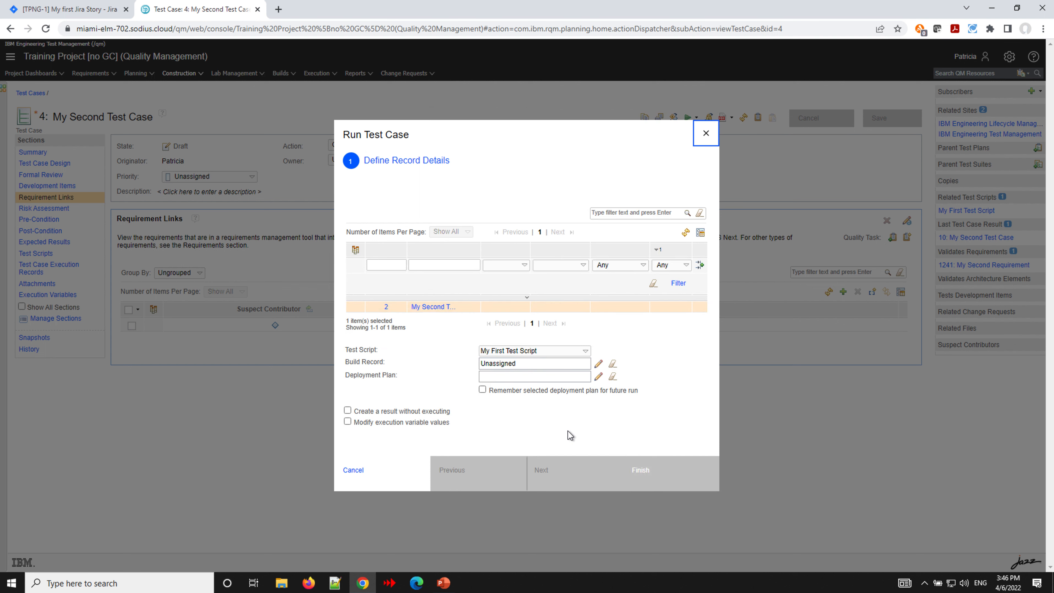
click(636, 482)
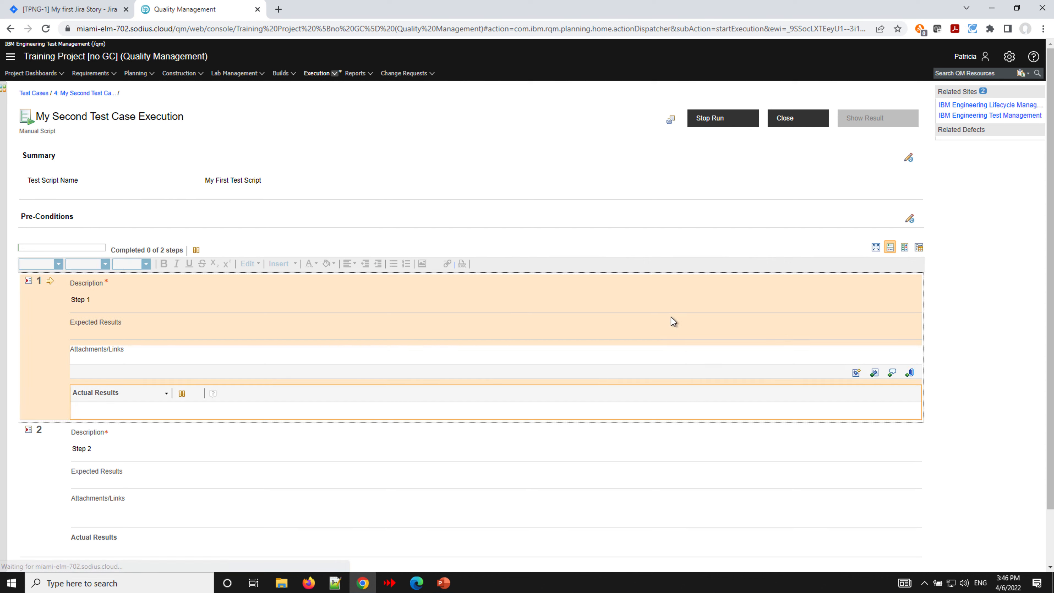
click(130, 393)
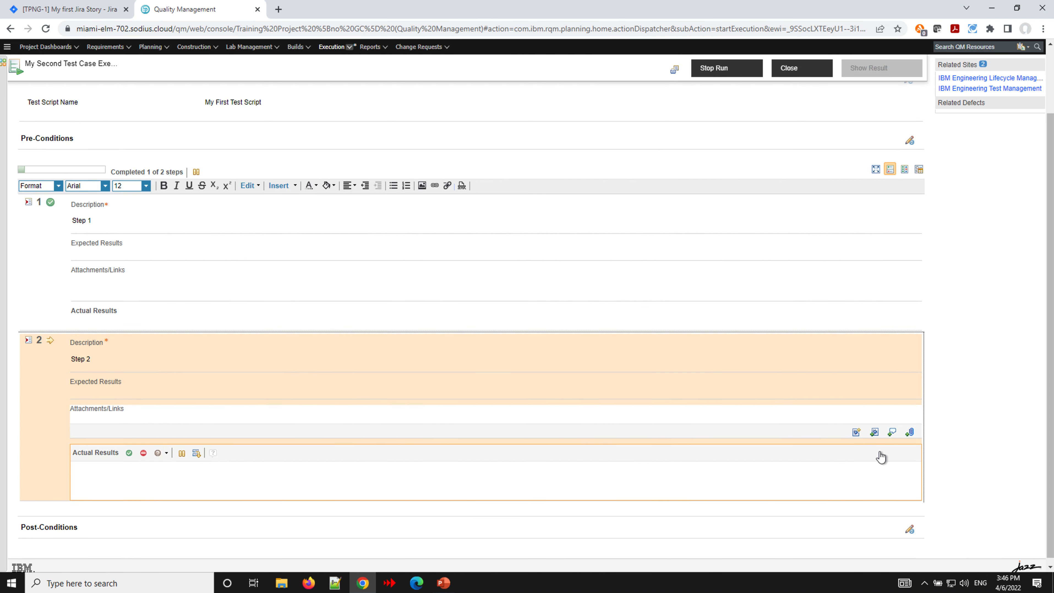
- Create a new Jira bug from Step 2, adding "Add some information" under Observe in its description
click(856, 435)
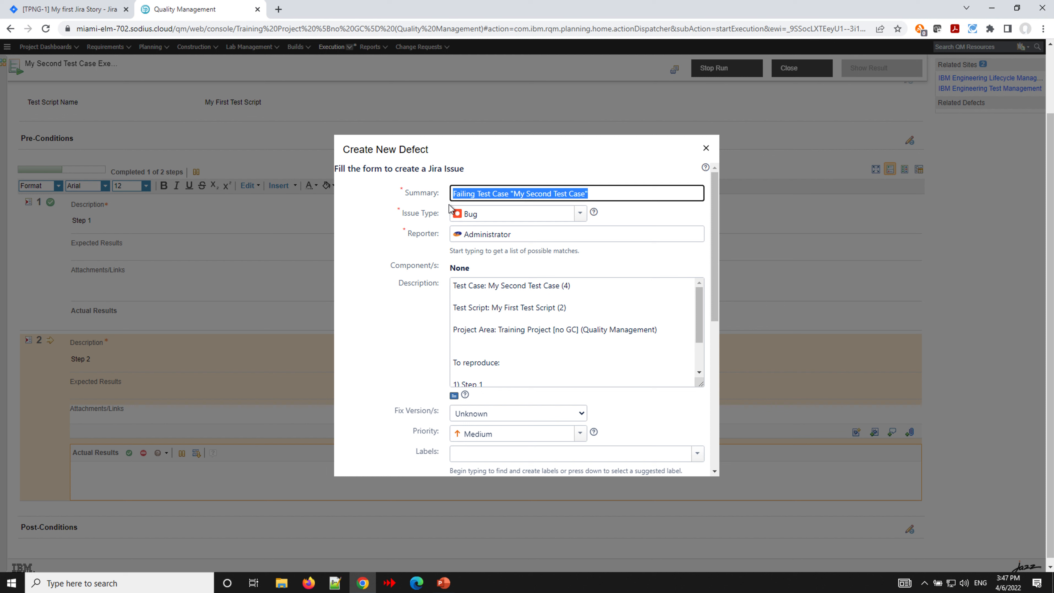
scroll(544, 348, down, 1)
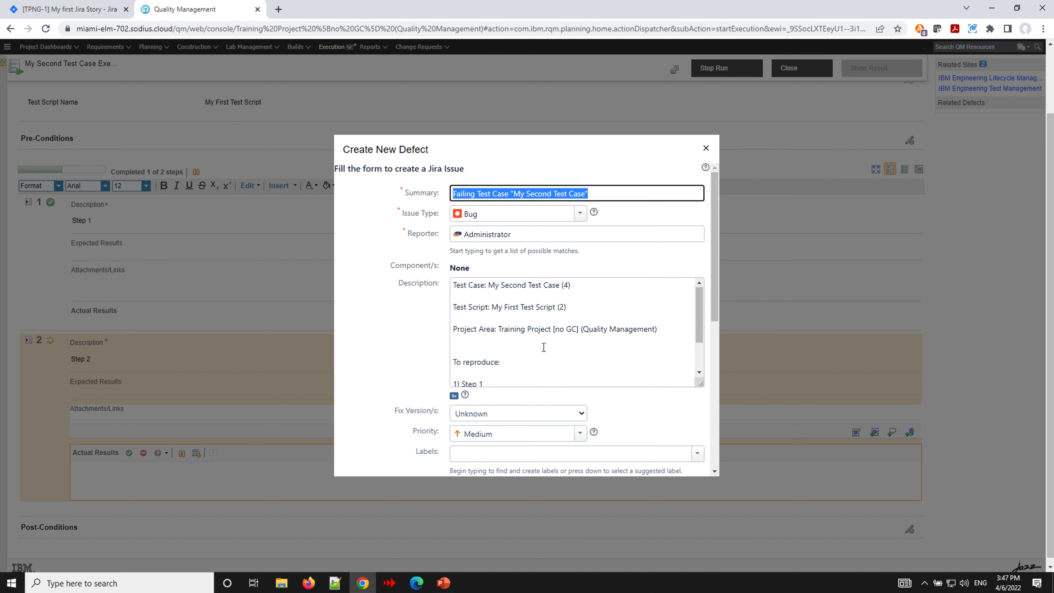
scroll(528, 346, down, 1)
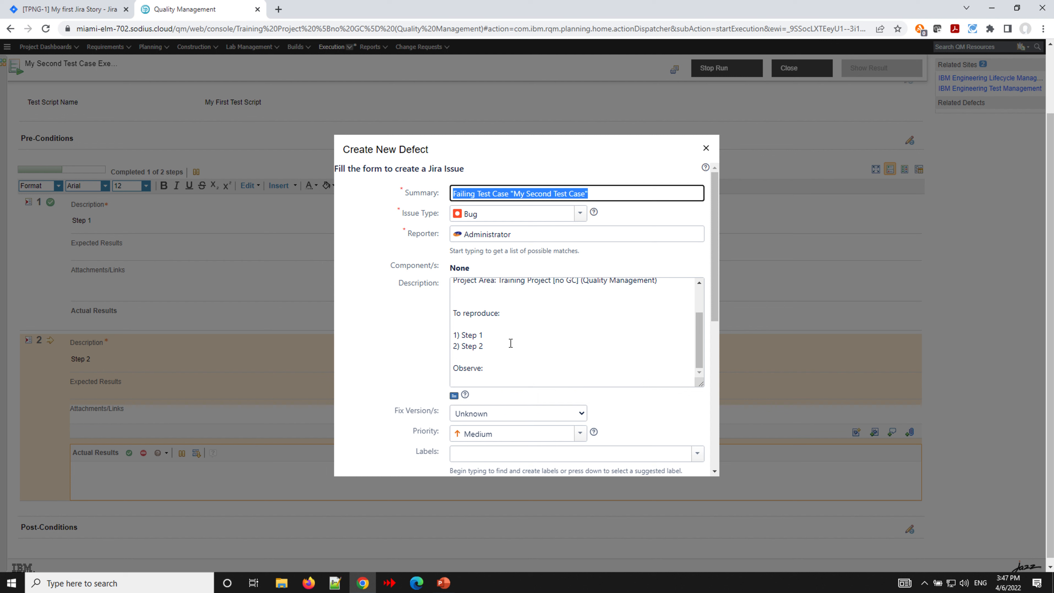
click(487, 377)
text(Add som)
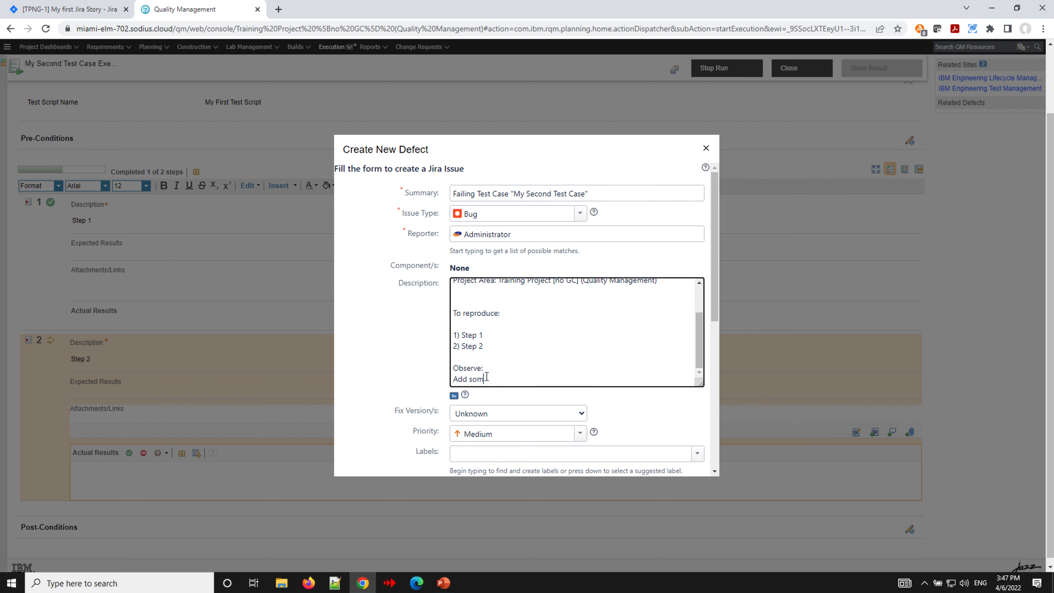
text(e information)
scroll(486, 377, down, 5)
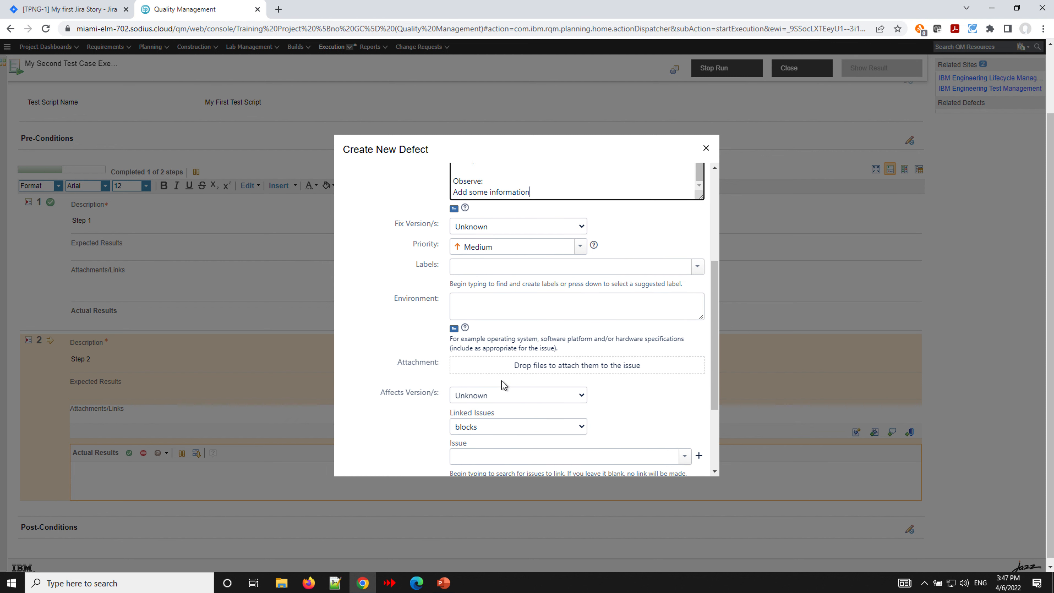
scroll(514, 391, down, 3)
click(657, 470)
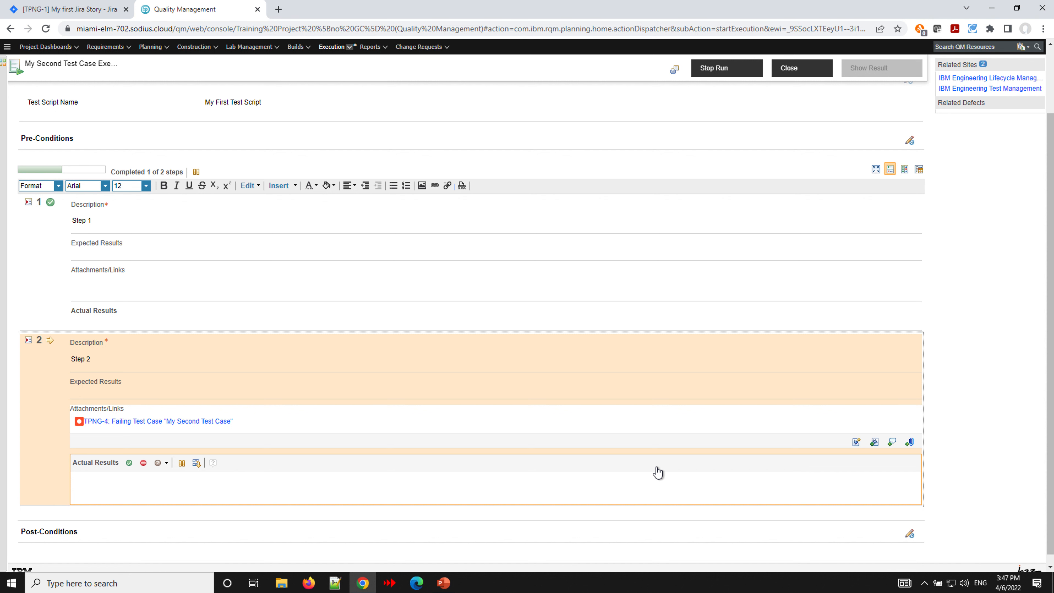
- Fail Step 2 of the test execution, preview the attached defect TPNG-4 and open it in Jira
click(143, 463)
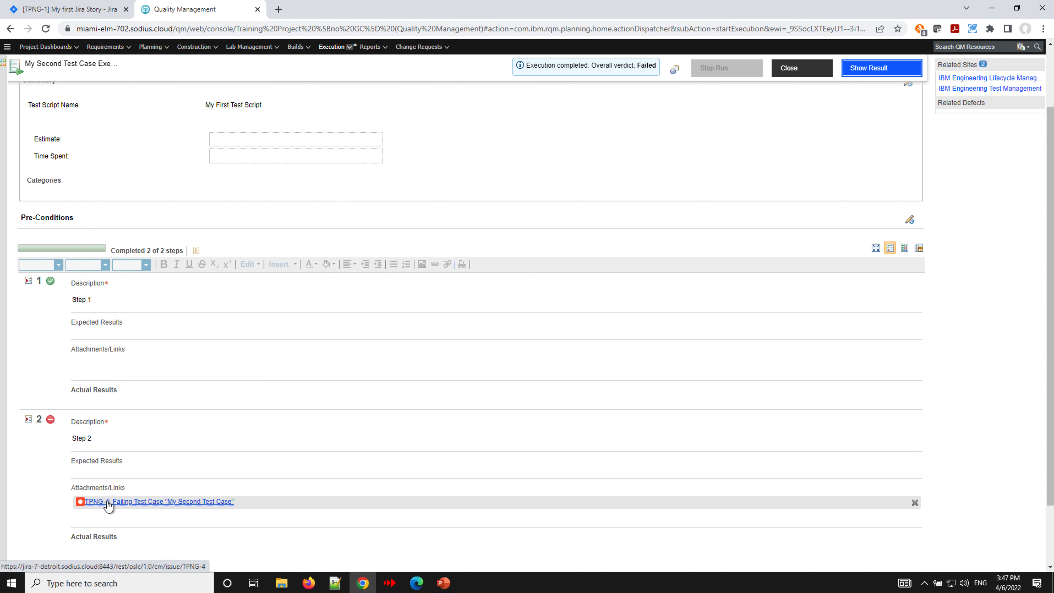
mouse_move(108, 506)
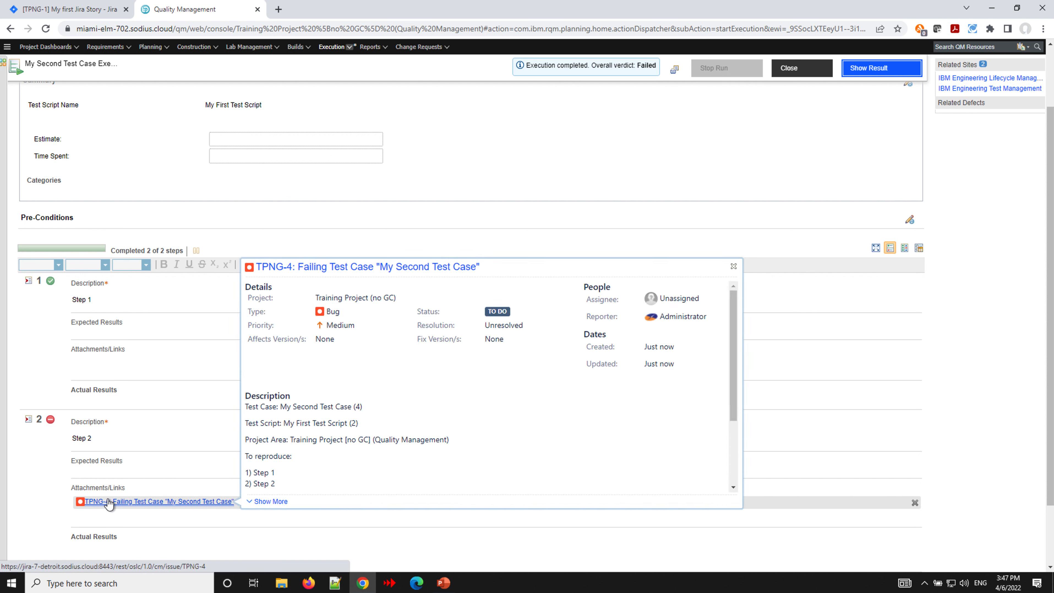
click(108, 503)
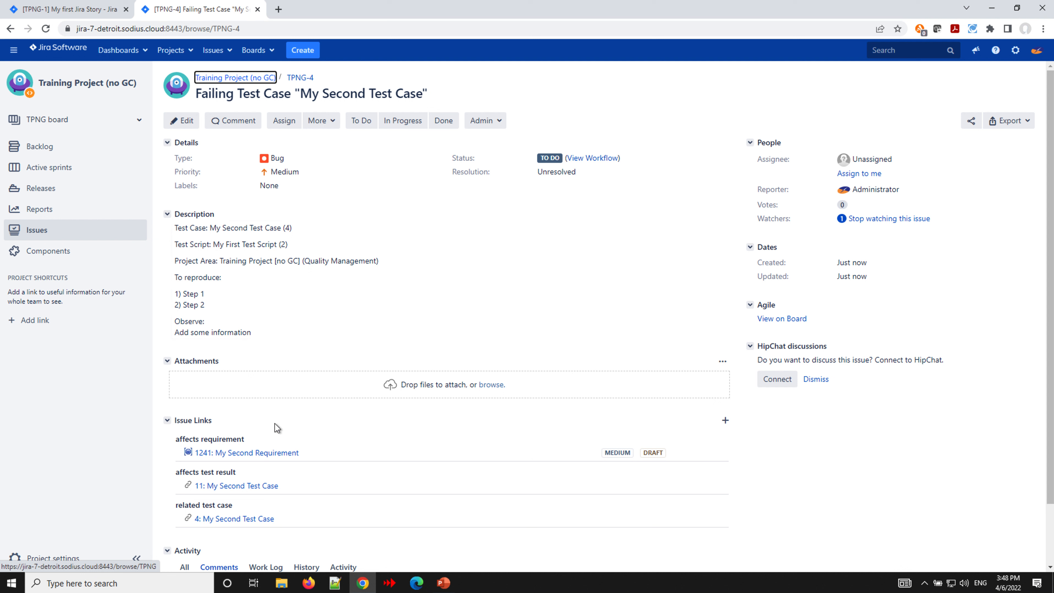
- Log in from the linked test case's preview and open the affected requirement 1241 in DOORS Next
mouse_move(236, 520)
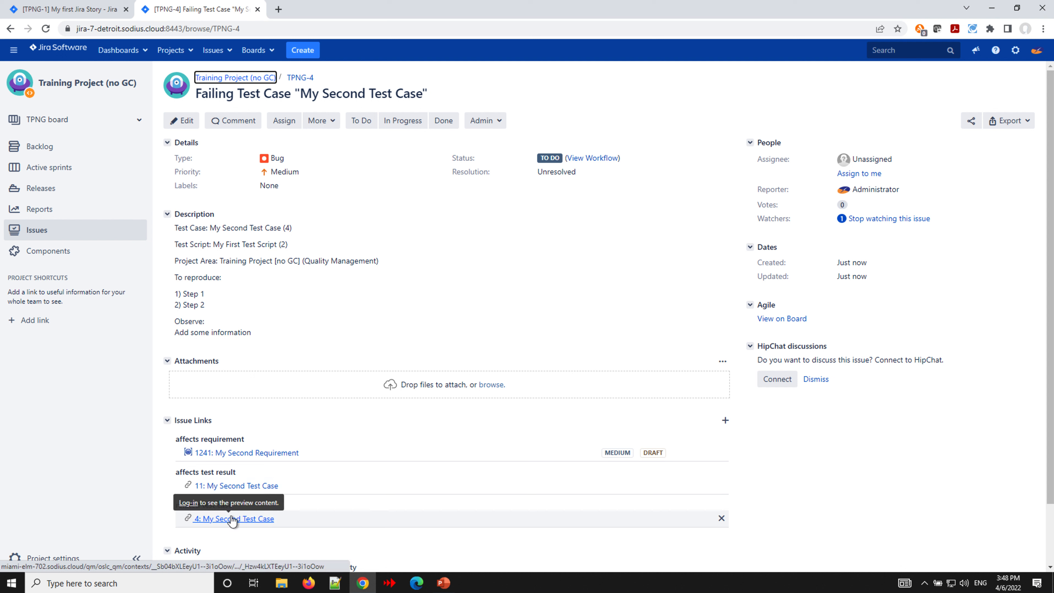
click(188, 505)
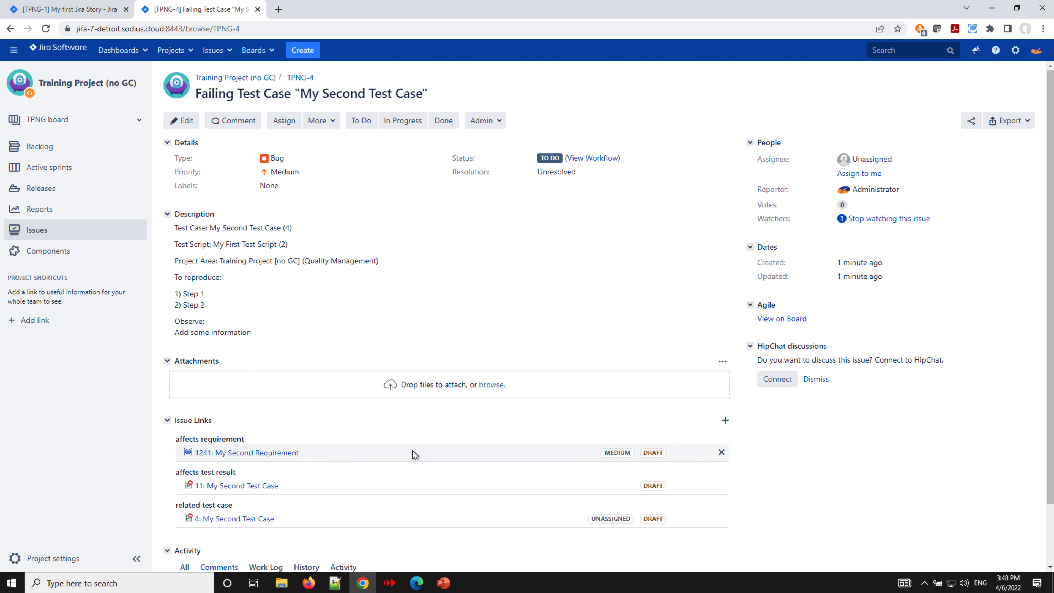
mouse_move(272, 457)
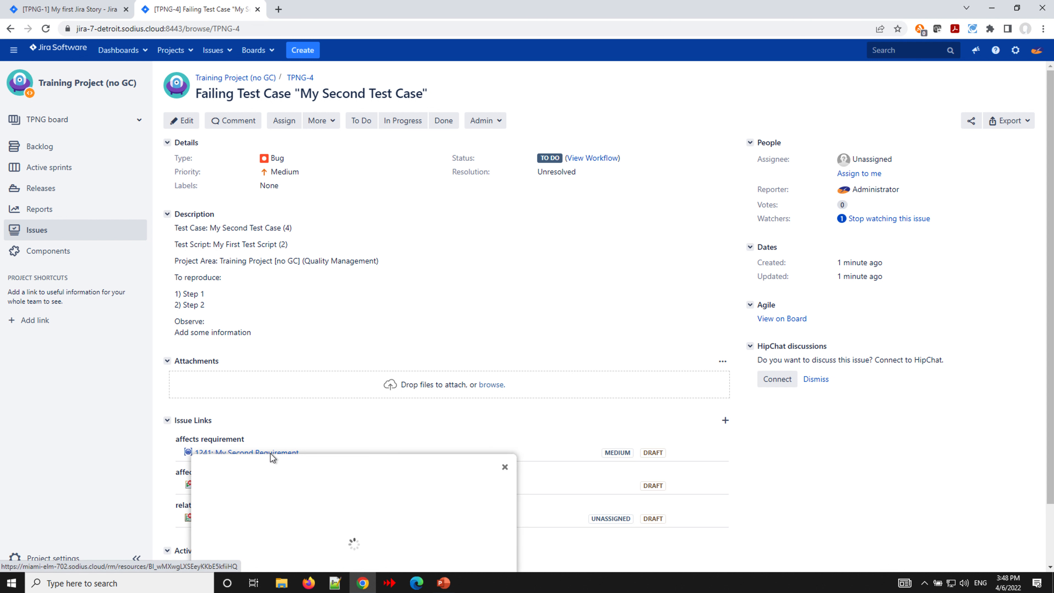
click(234, 452)
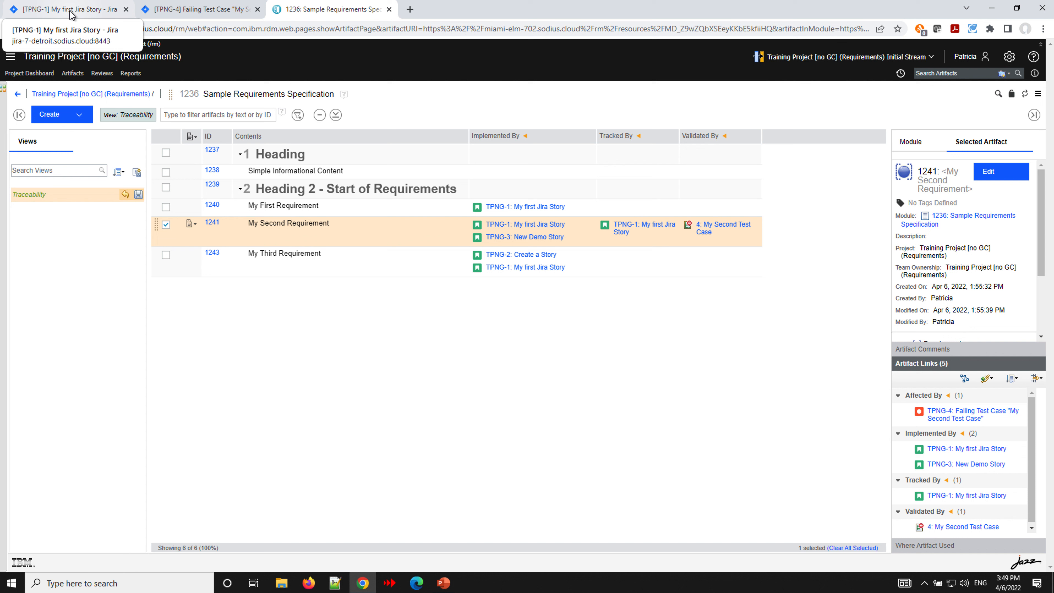
- Detach the Sample Requirements Specification into its own browser window and arrange it beside a reduced Jira window
drag(296, 7, 413, 84)
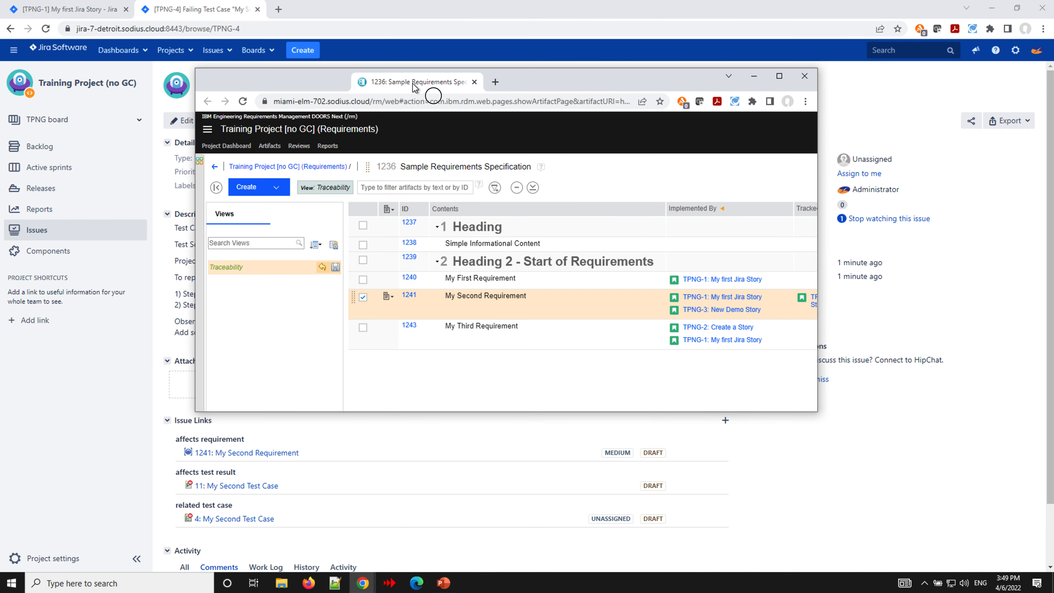
click(1017, 7)
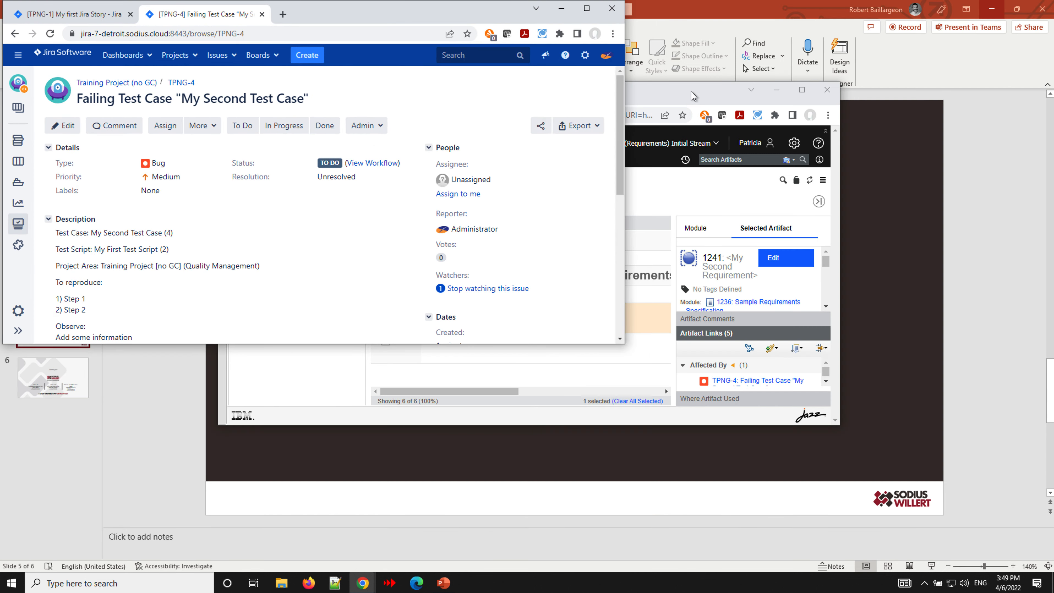
click(693, 95)
drag(697, 105, 835, 219)
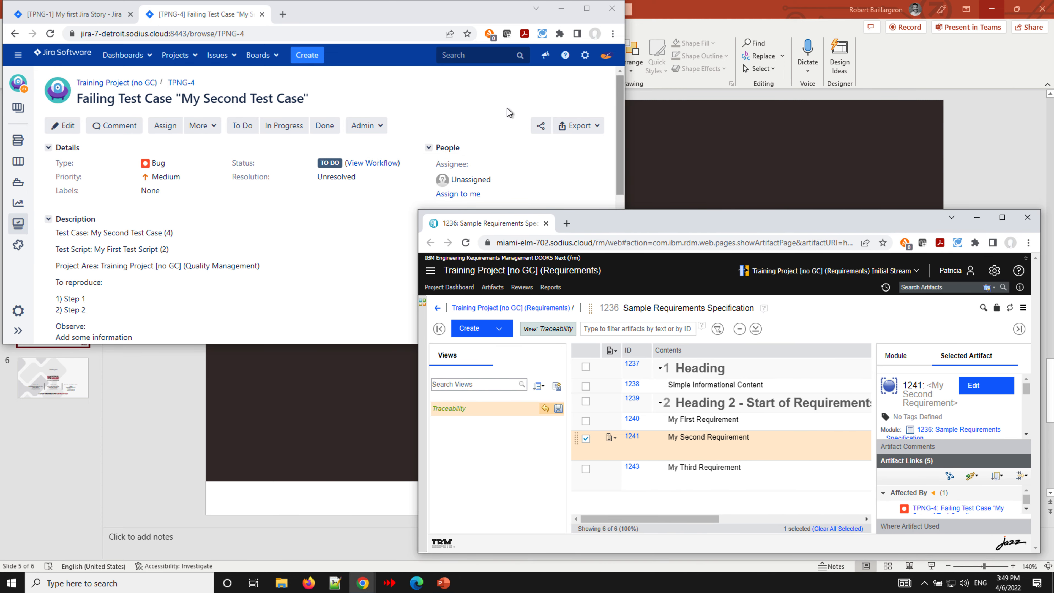
- Start adding a collaboration link to bug TPNG-4 from its Issue Links section
click(532, 135)
drag(620, 140, 619, 261)
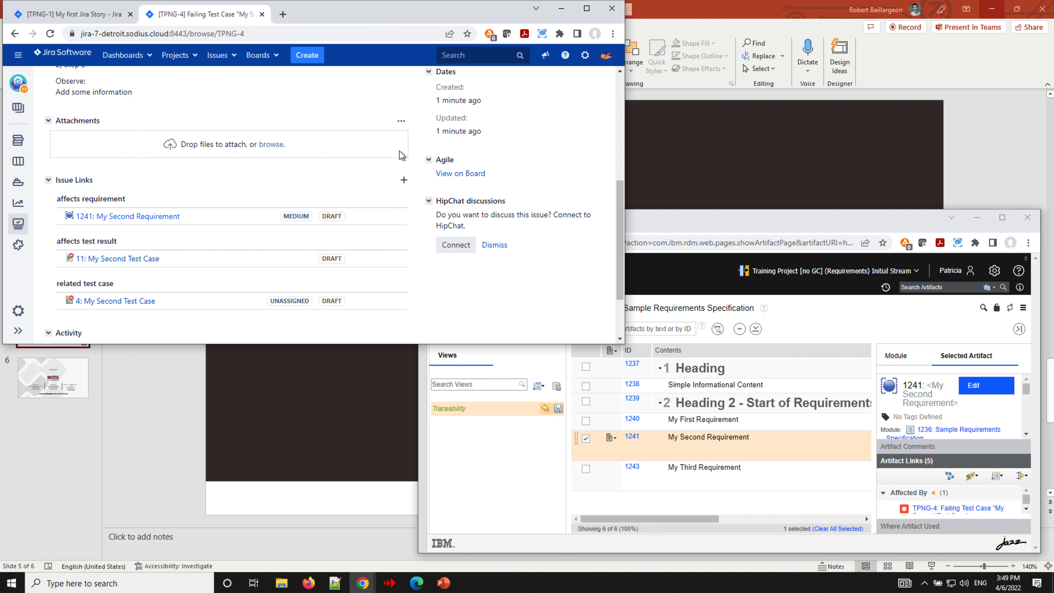
click(403, 183)
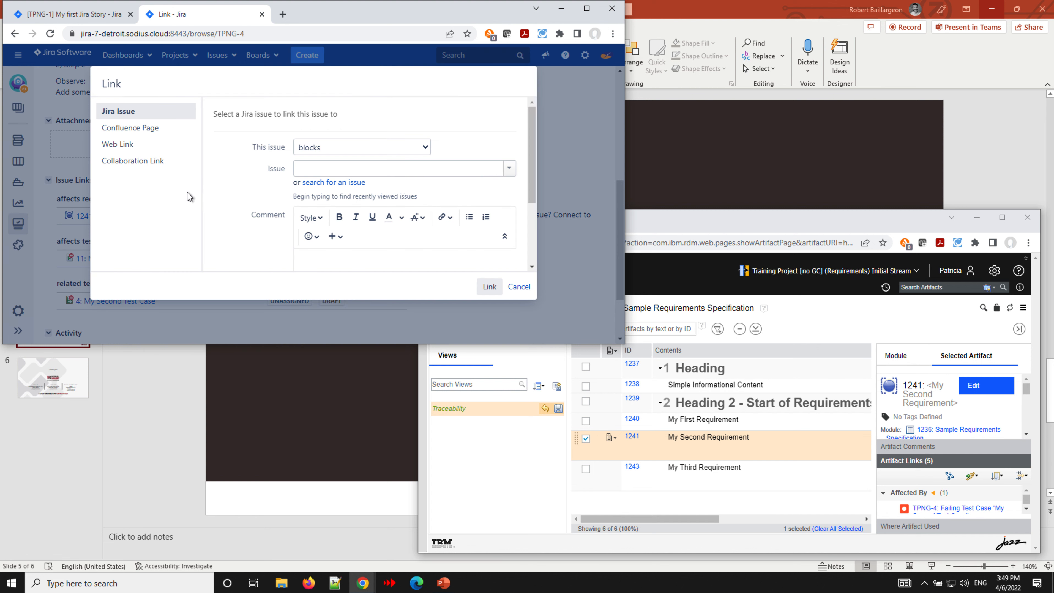
click(141, 166)
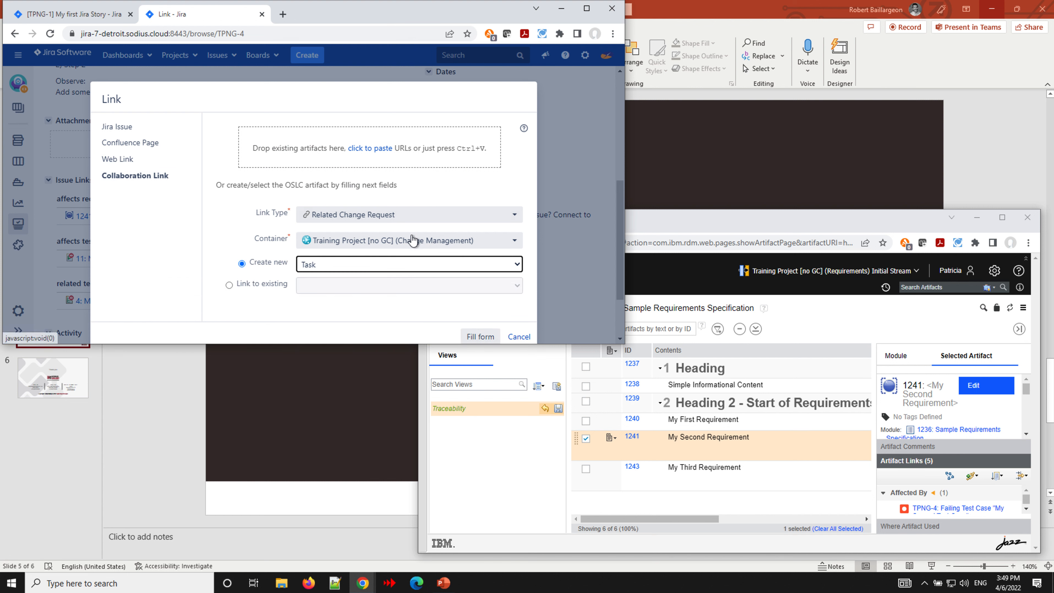
- Enlarge the Jira window and set the new link's type to Affects Requirement
click(411, 215)
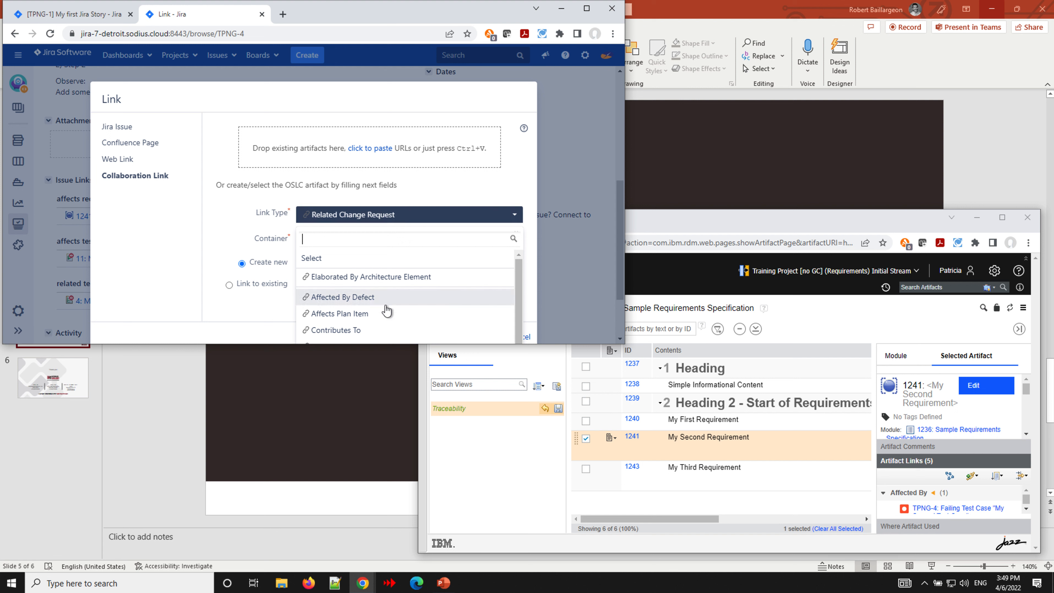
scroll(387, 316, down, 3)
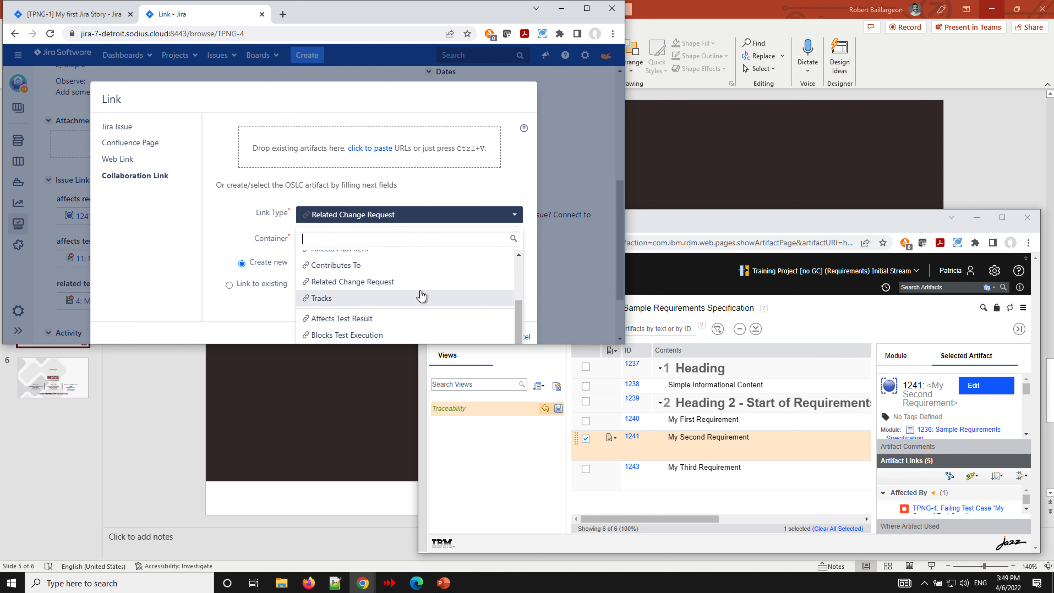
click(619, 253)
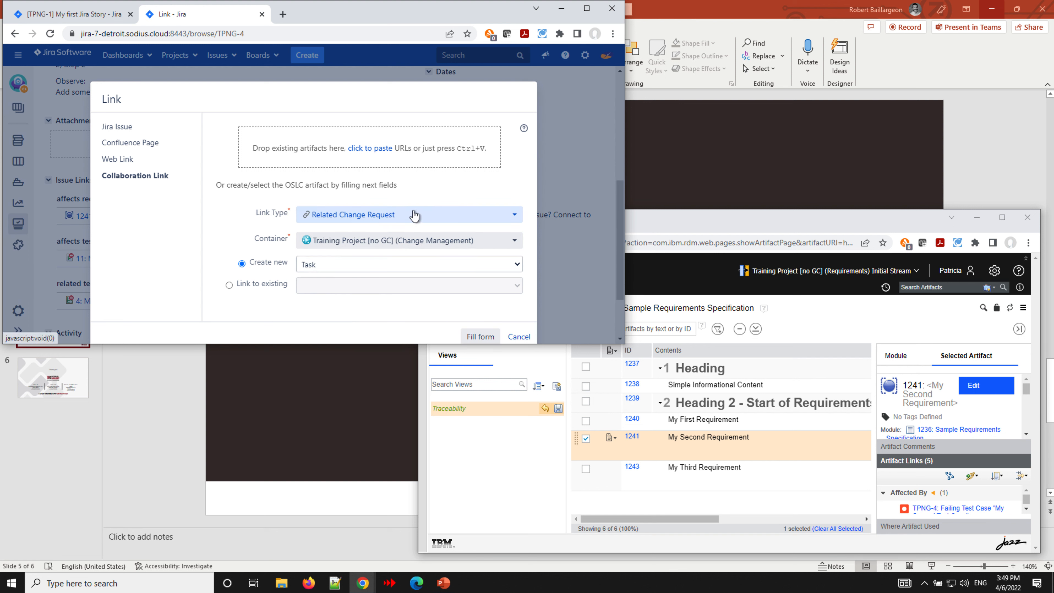
drag(379, 347, 379, 466)
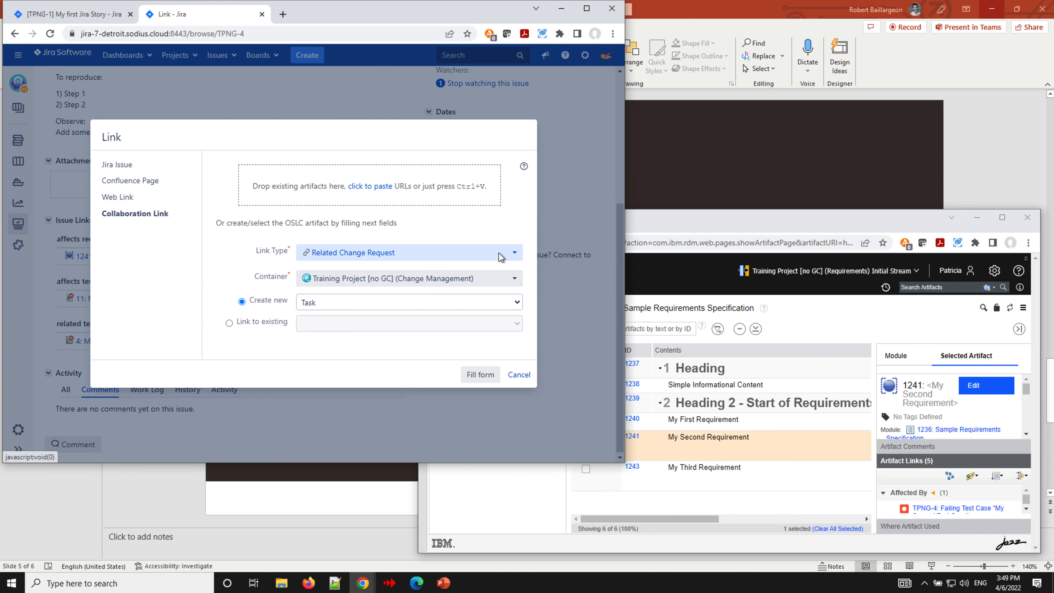
click(495, 254)
scroll(454, 370, down, 3)
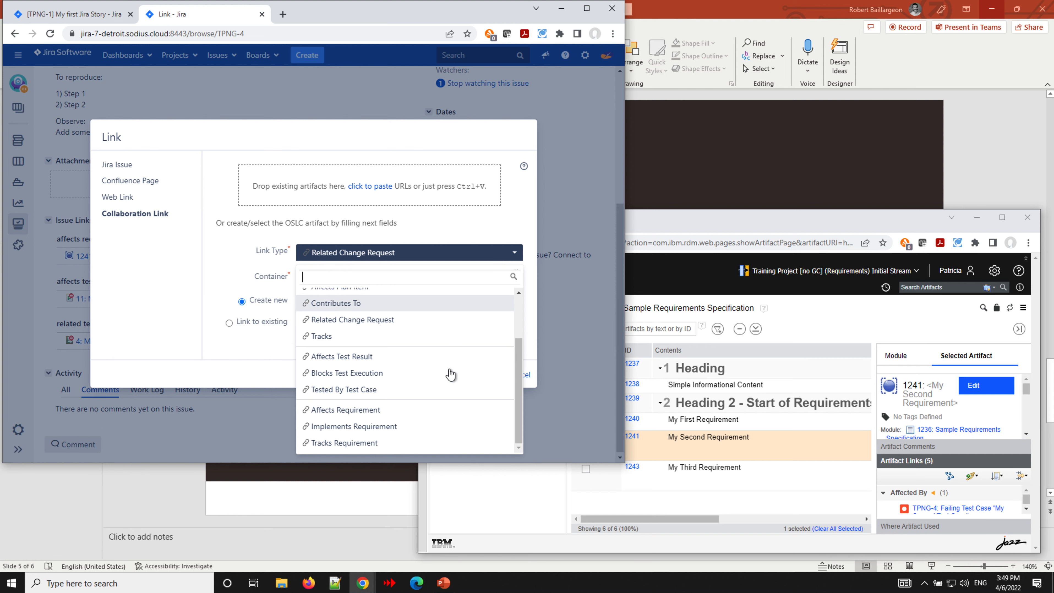
click(397, 409)
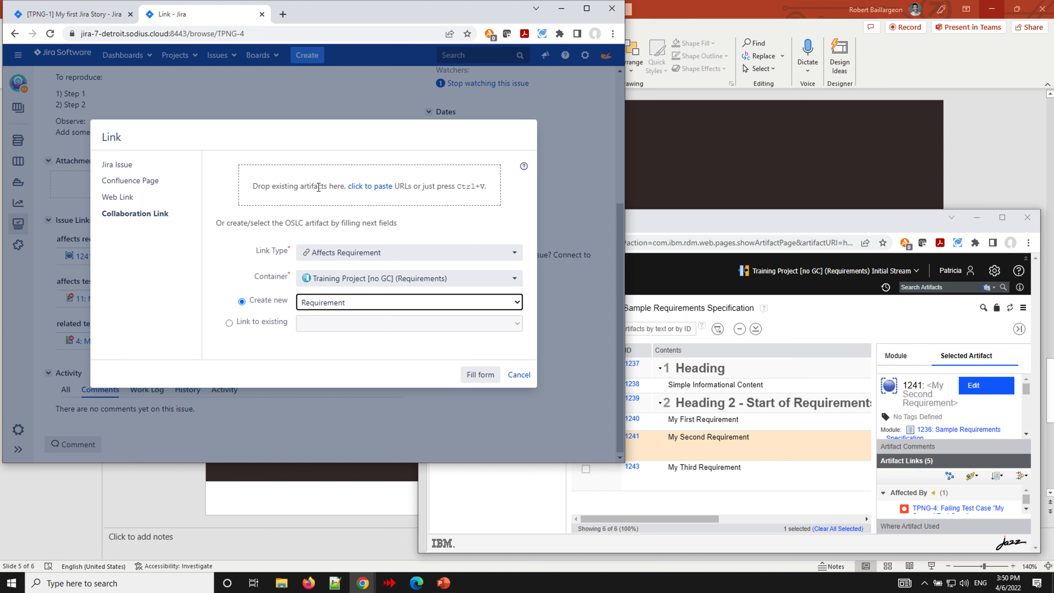
- Drop existing requirement 1243, My Third Requirement, from the requirements module into the Jira link form
click(671, 224)
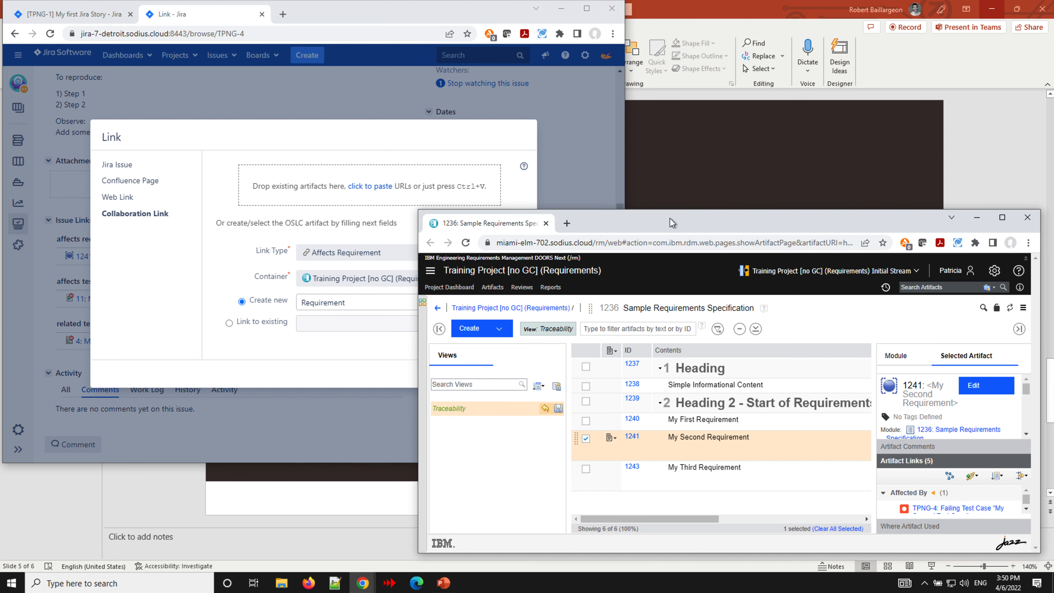
drag(632, 470, 313, 189)
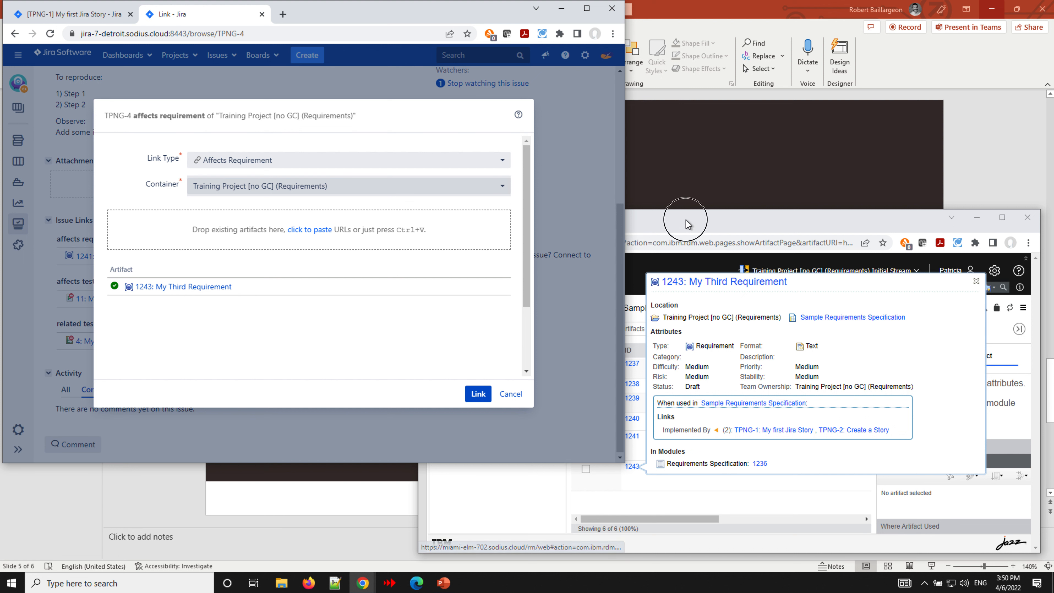
- Select artifacts 1238, Simple Informational Content, and 1240, My First Requirement, in the requirements module and share their links
click(687, 229)
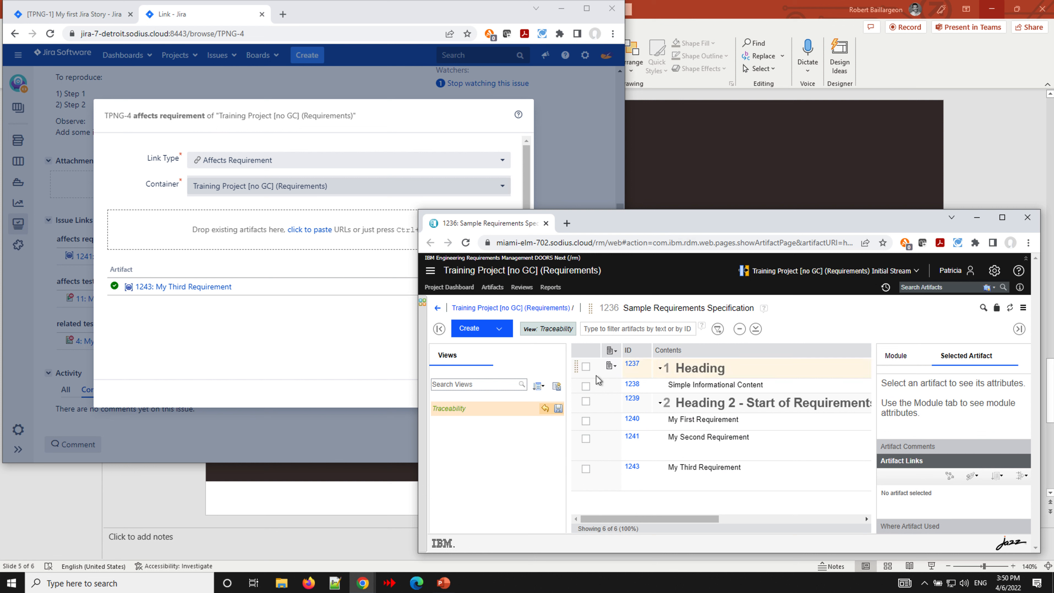
click(586, 387)
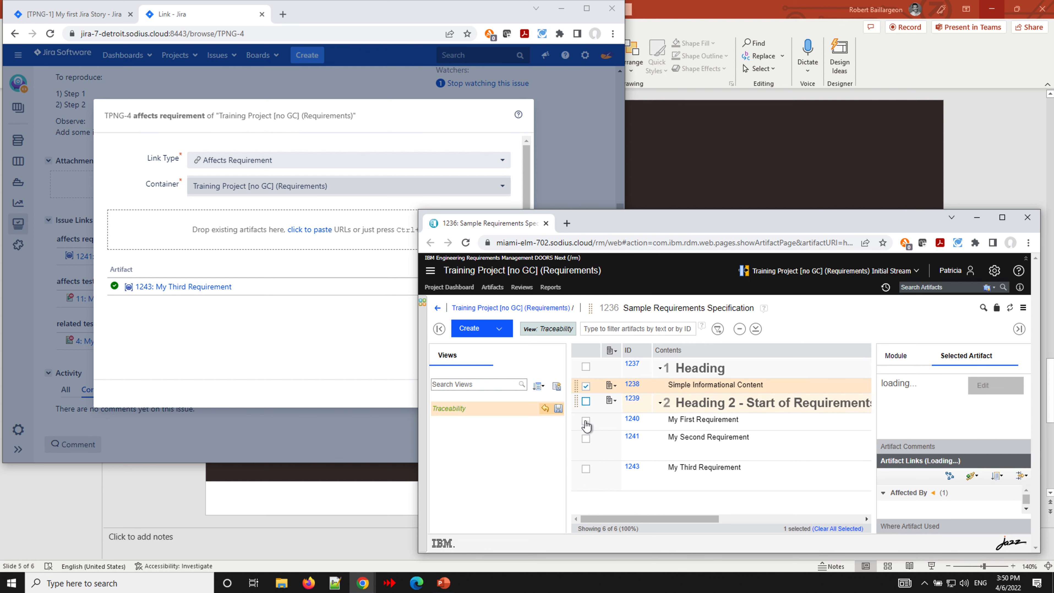
click(586, 421)
click(612, 421)
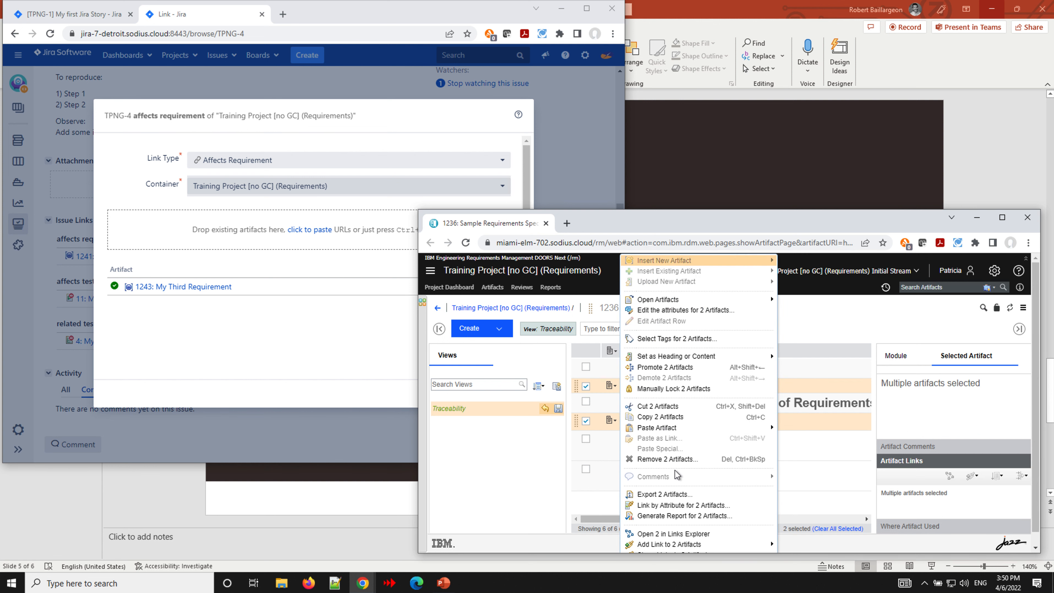
scroll(676, 473, down, 1)
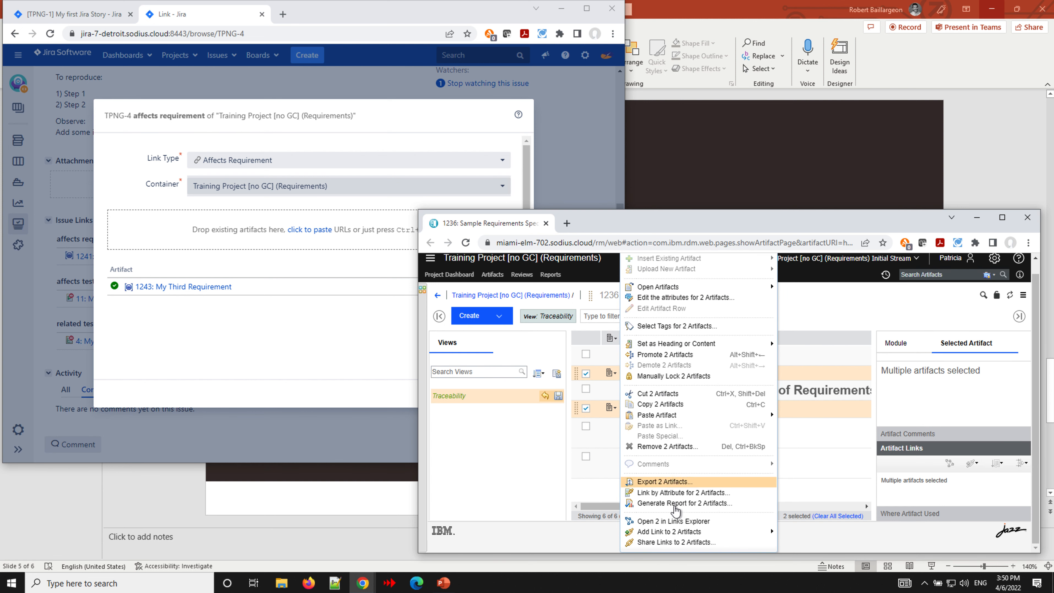
click(677, 543)
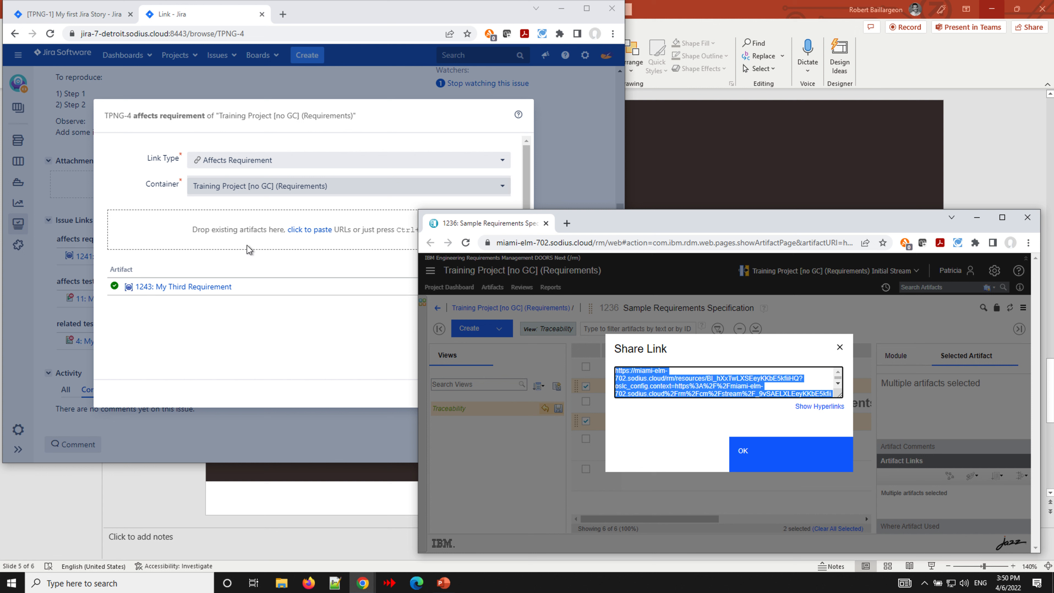
- Paste the shared artifact URLs into the TPNG-4 Affects Requirement form, create the links and close the Share Link dialog
click(168, 231)
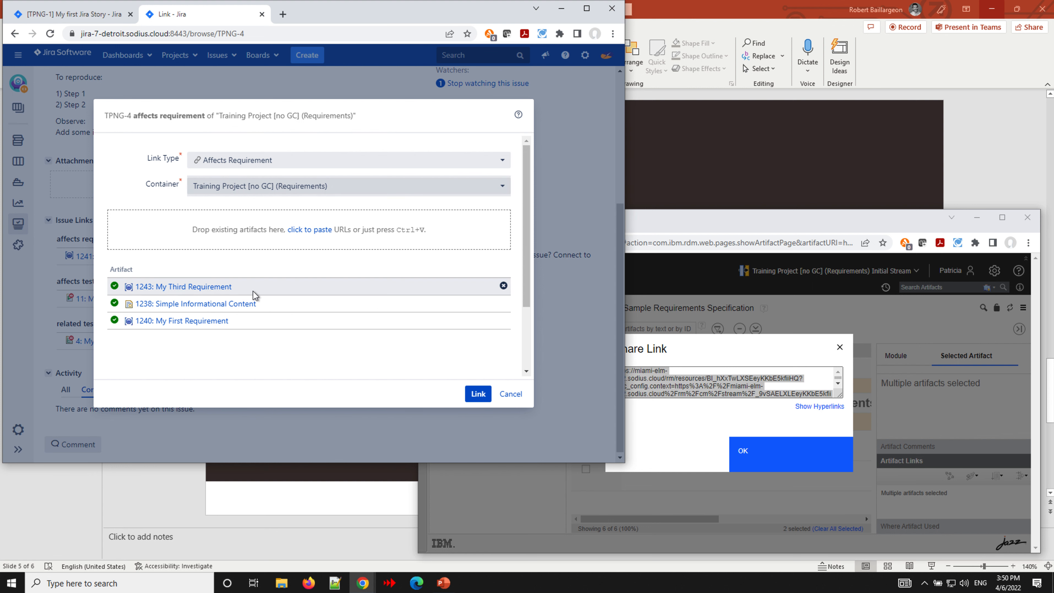
click(480, 394)
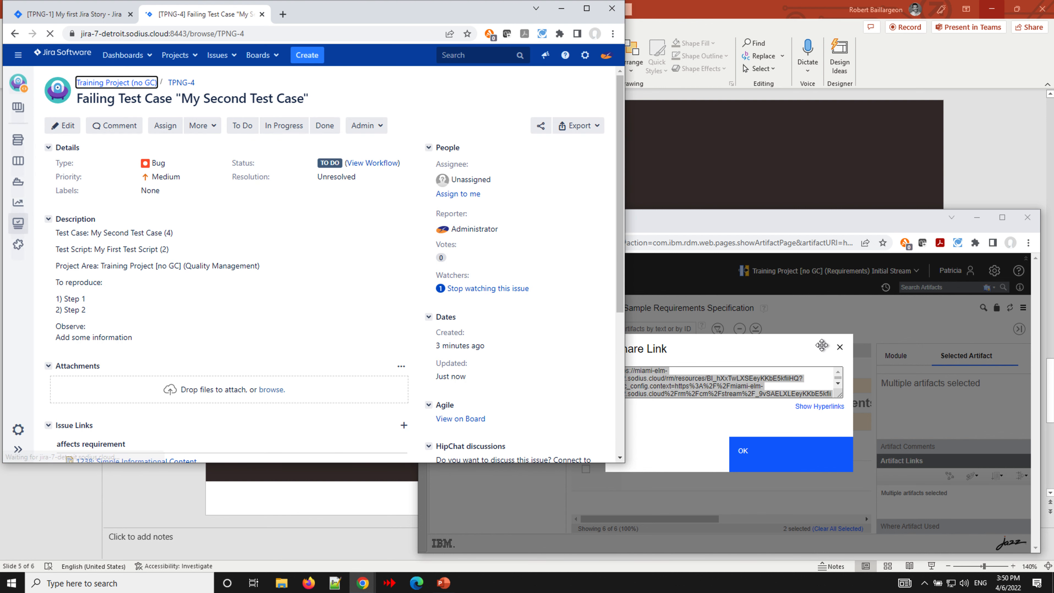
click(839, 348)
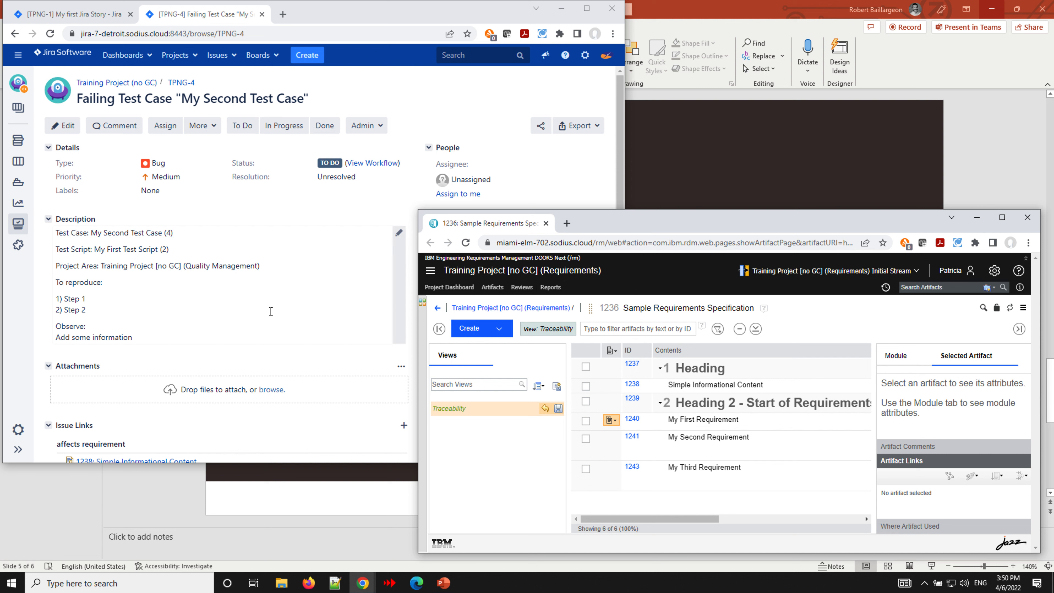
- Link artifact 1237, Heading, to TPNG-4 by dropping it from the module onto the issue's affects requirement links
scroll(257, 324, down, 2)
scroll(258, 325, down, 5)
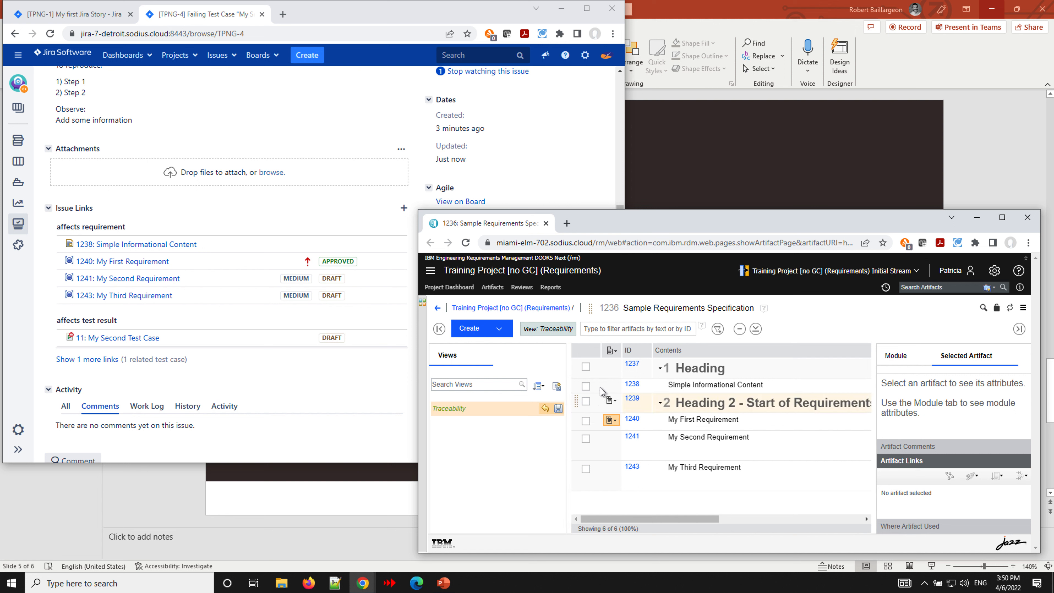
mouse_move(634, 370)
drag(632, 365, 190, 256)
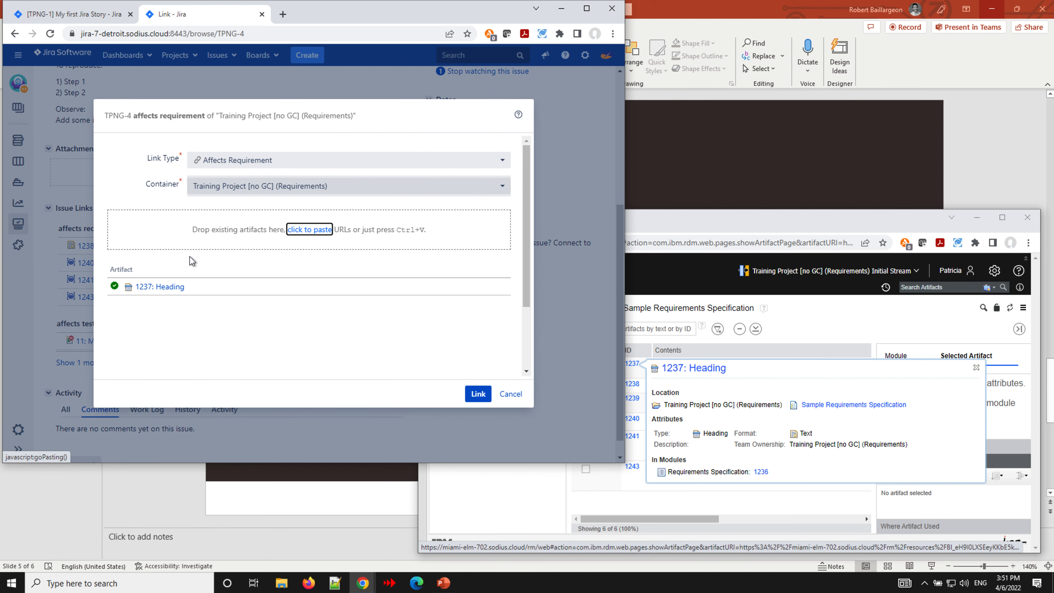
click(486, 395)
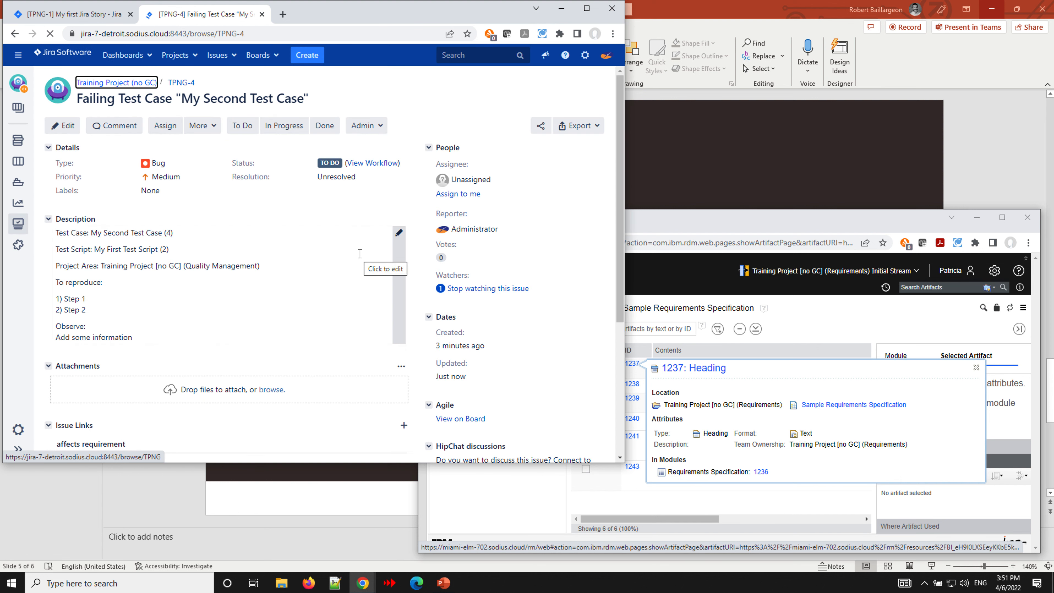
- Expand all TPNG-4 issue links and drop artifact 1238, Simple Informational Content, onto the affects test result group
scroll(308, 310, down, 5)
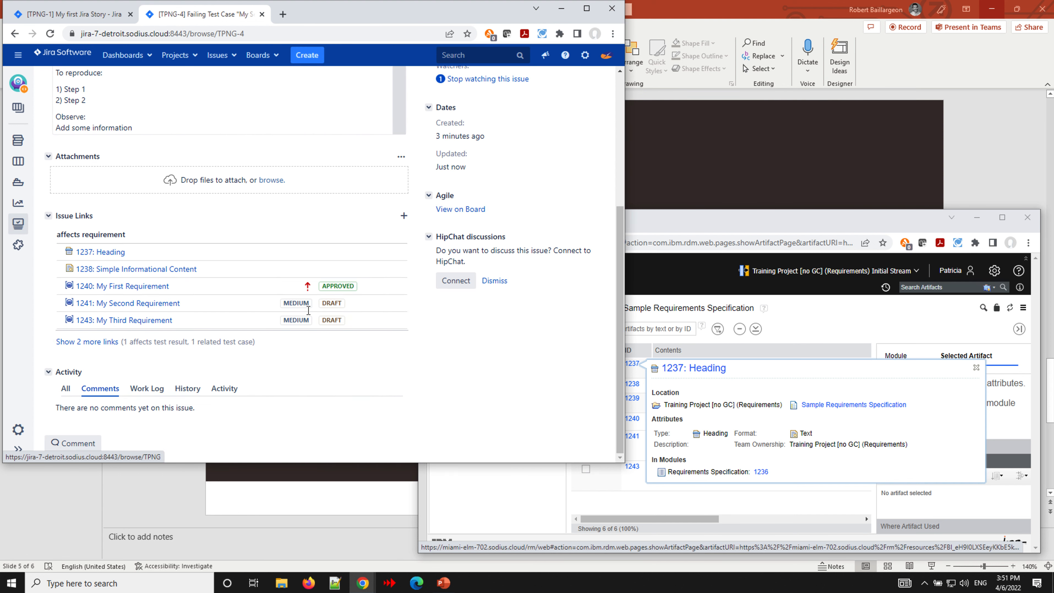
click(102, 343)
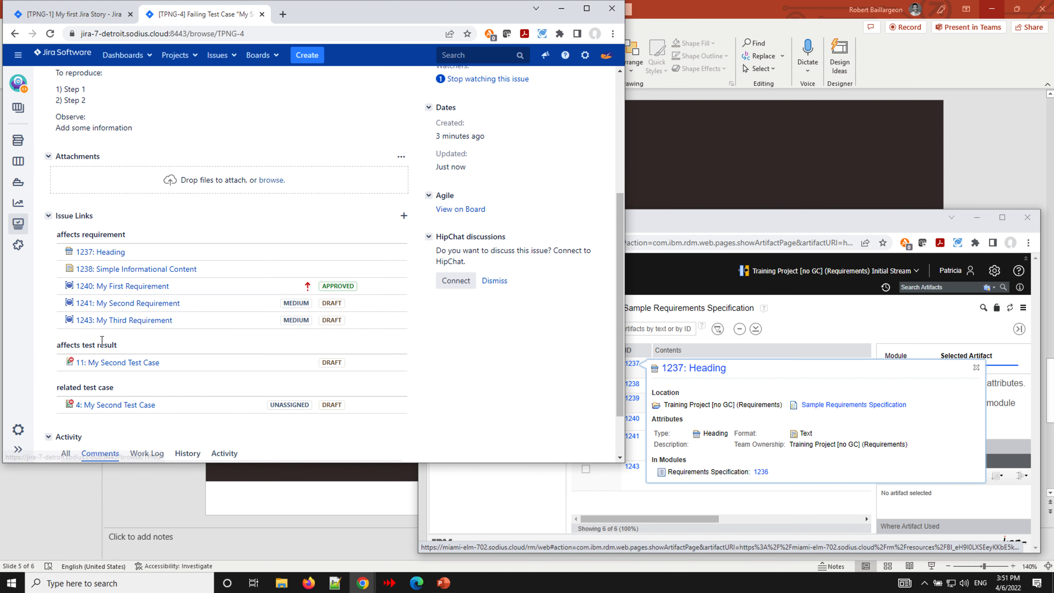
click(730, 228)
drag(632, 384, 178, 355)
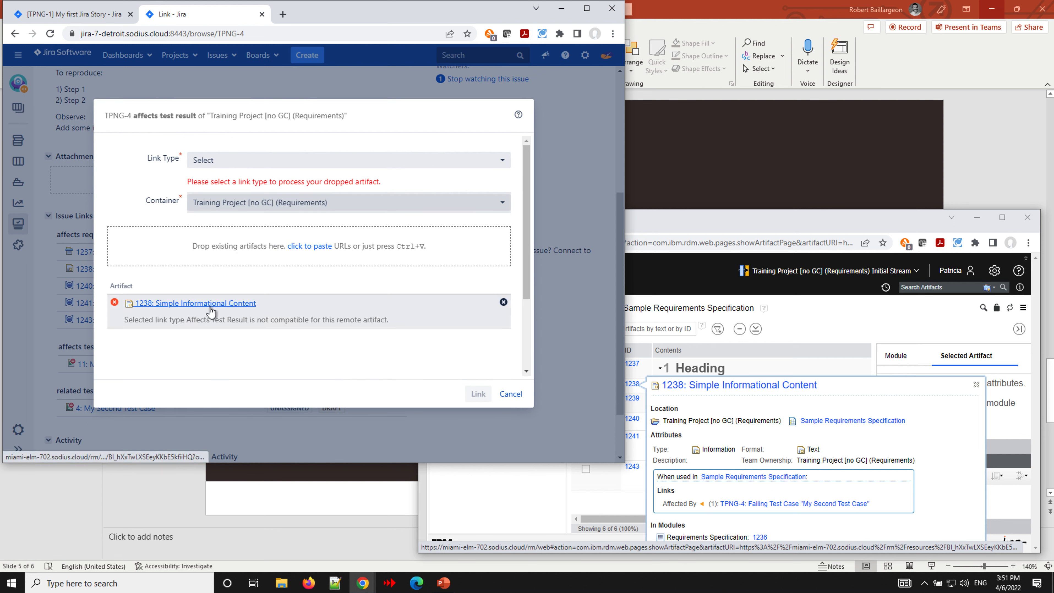
mouse_move(210, 308)
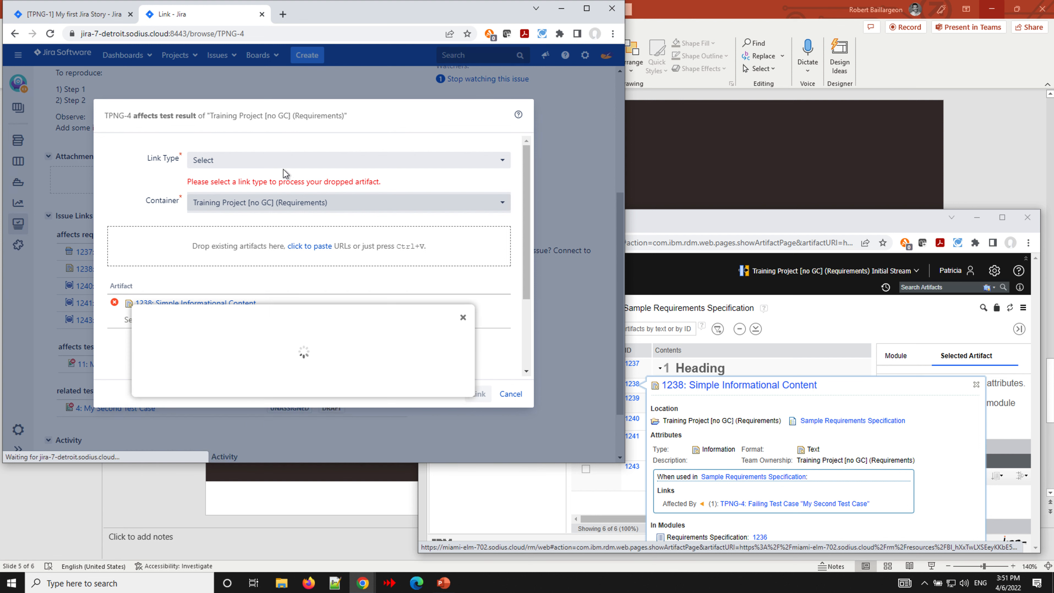
- Set the link type for artifact 1238 to Tracks Requirement and create the link
click(277, 160)
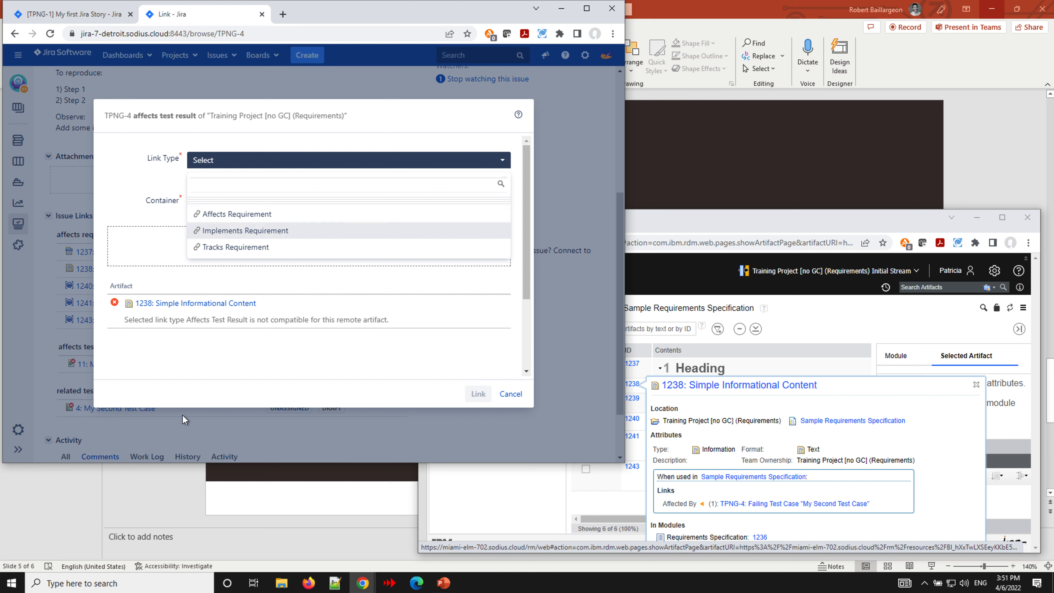
click(244, 246)
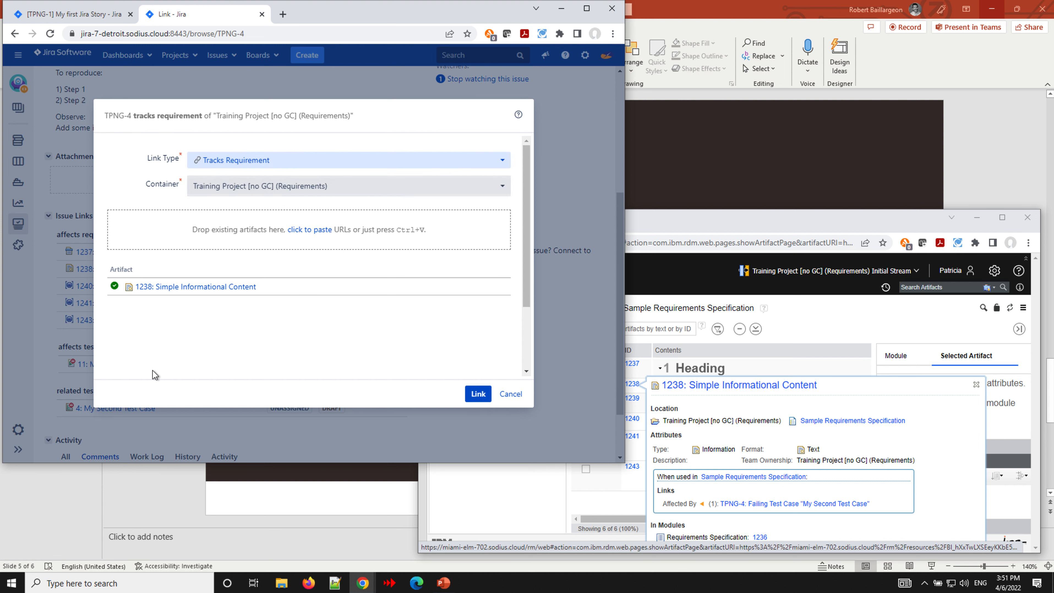
click(473, 391)
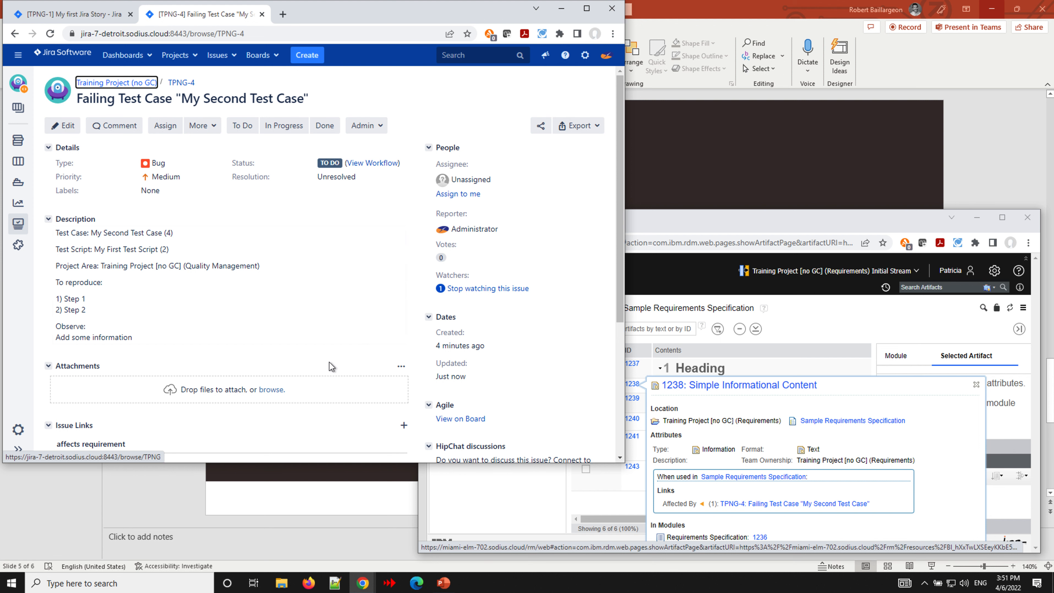
- Start a new link on TPNG-4 and copy the URL of a Google search for google from a new browser tab
scroll(330, 366, down, 1)
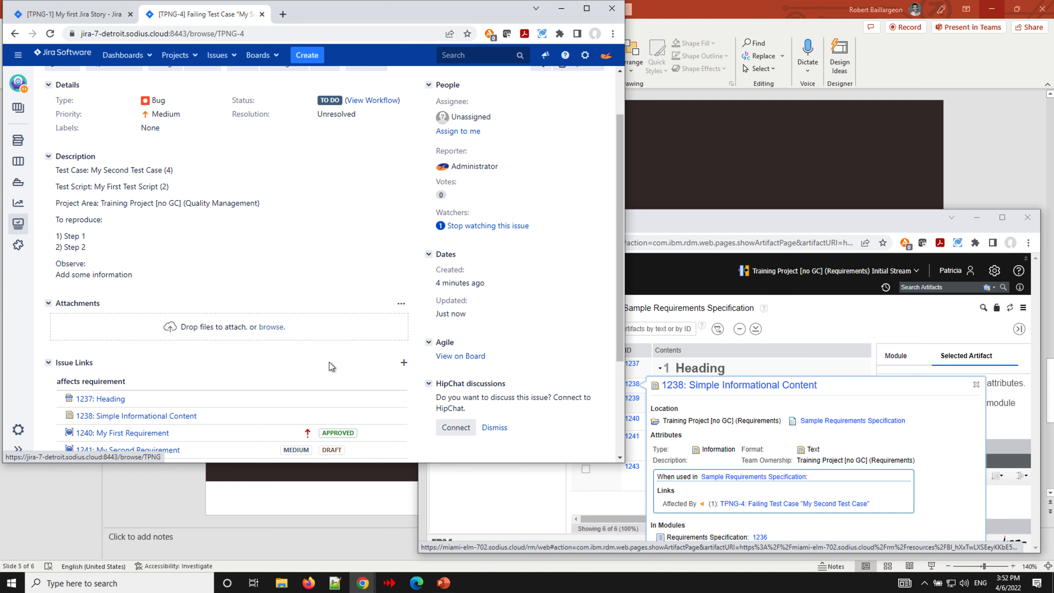
scroll(401, 366, down, 2)
click(403, 300)
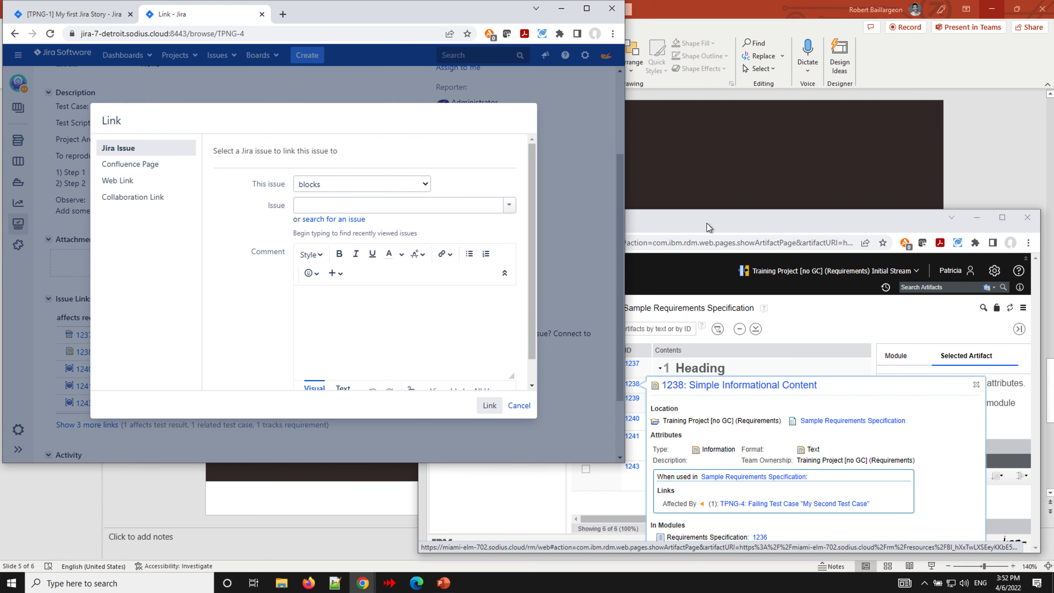
click(708, 227)
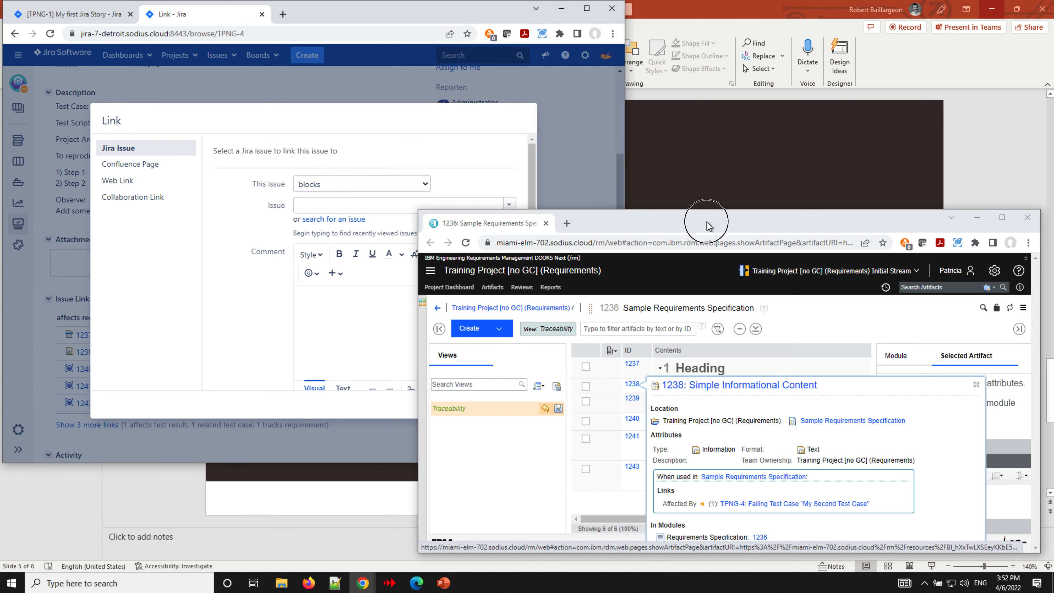
click(567, 225)
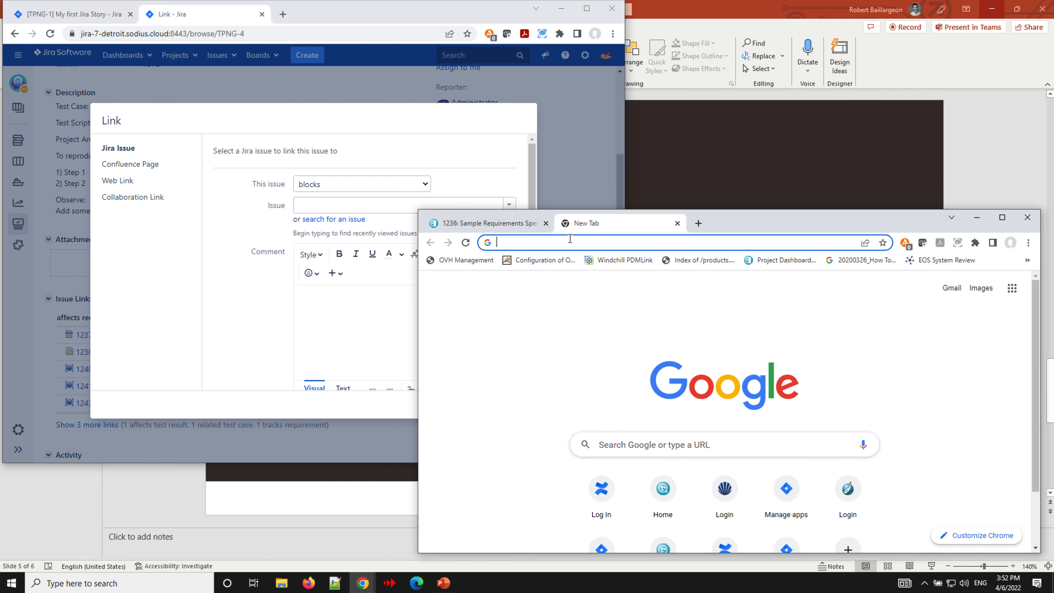
text(goo)
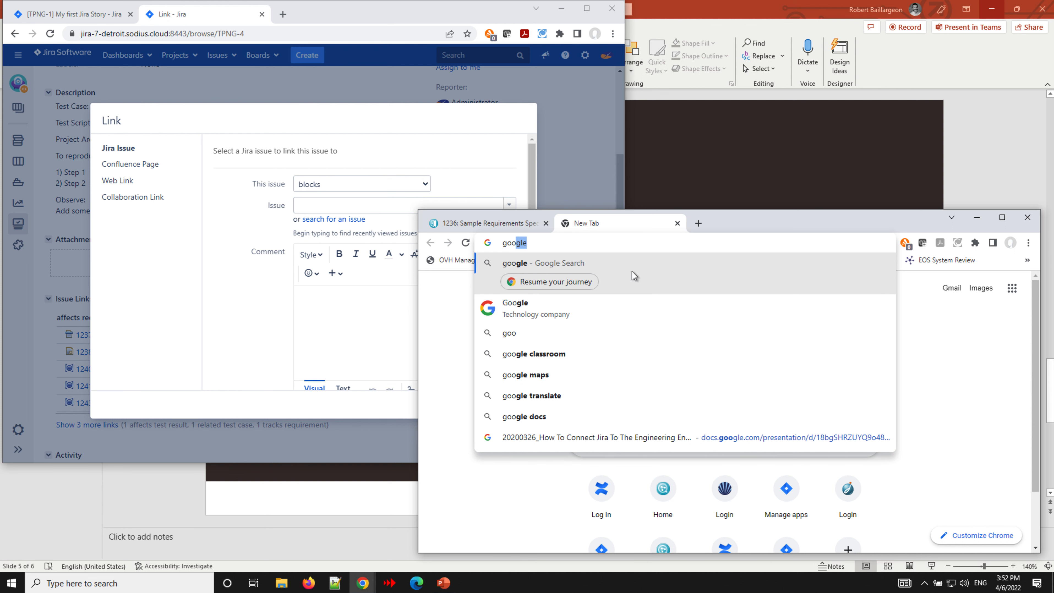
click(613, 306)
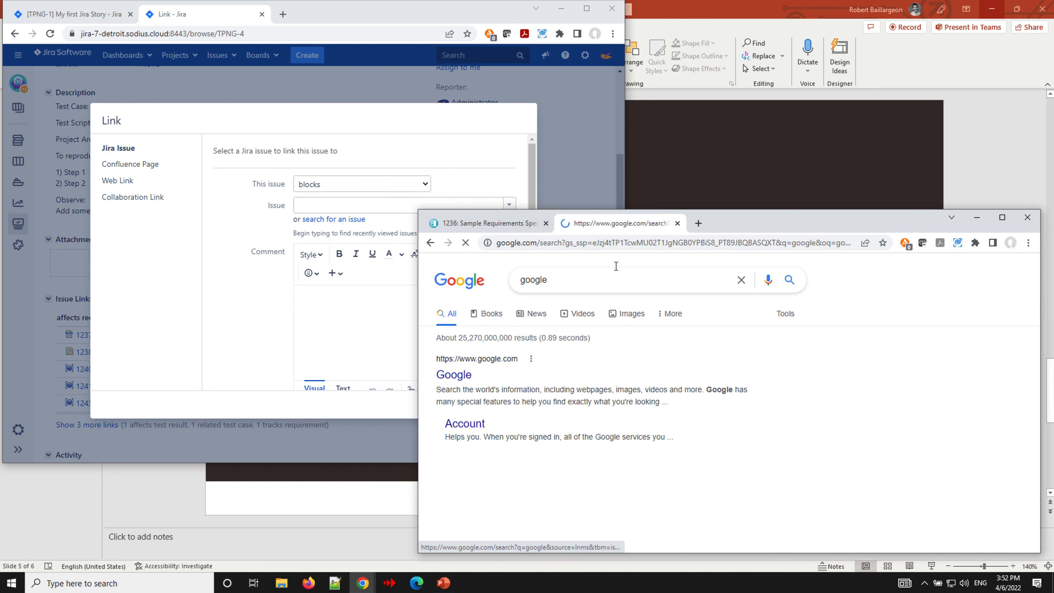
click(549, 245)
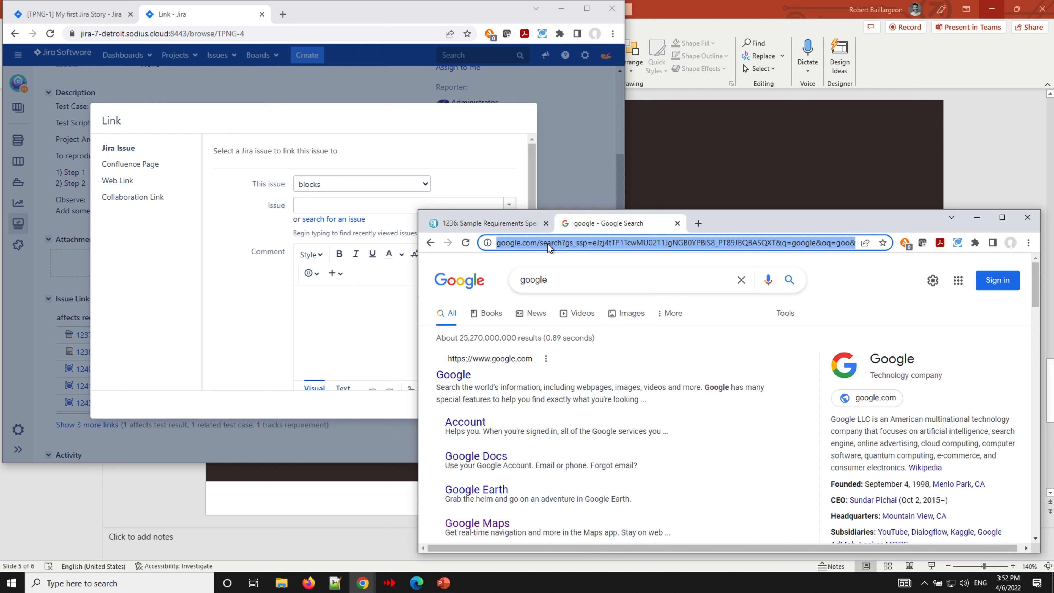
- Try to paste the Google search URL as a collaboration link on TPNG-4, remove it and cancel the form
click(150, 200)
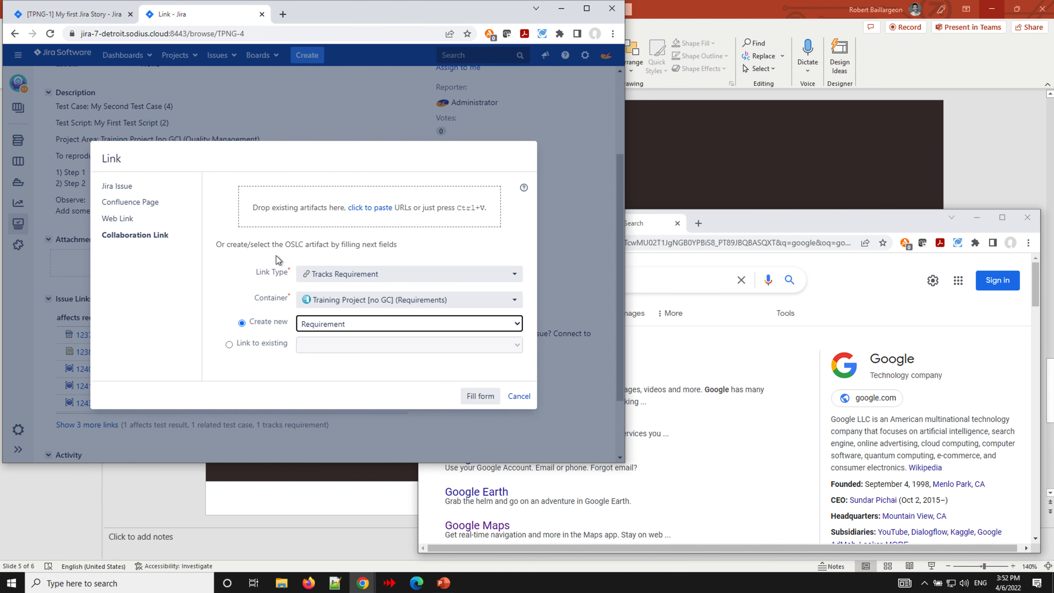
text(https://www.google.com/search?gs_ssp=eJzj4tTP1TcwMU02T1JgNGB0YPBiS8_PT89JBQBASQXT&q=google&oq=goo&aqs=chrome.1.0i131i355i433i512j46i131i199i433i465i512j69i57j0i433i512j0i131i433i512l2j0i433i512j69i65.4561j0j7&sourceid=chrome&ie=UTF-8)
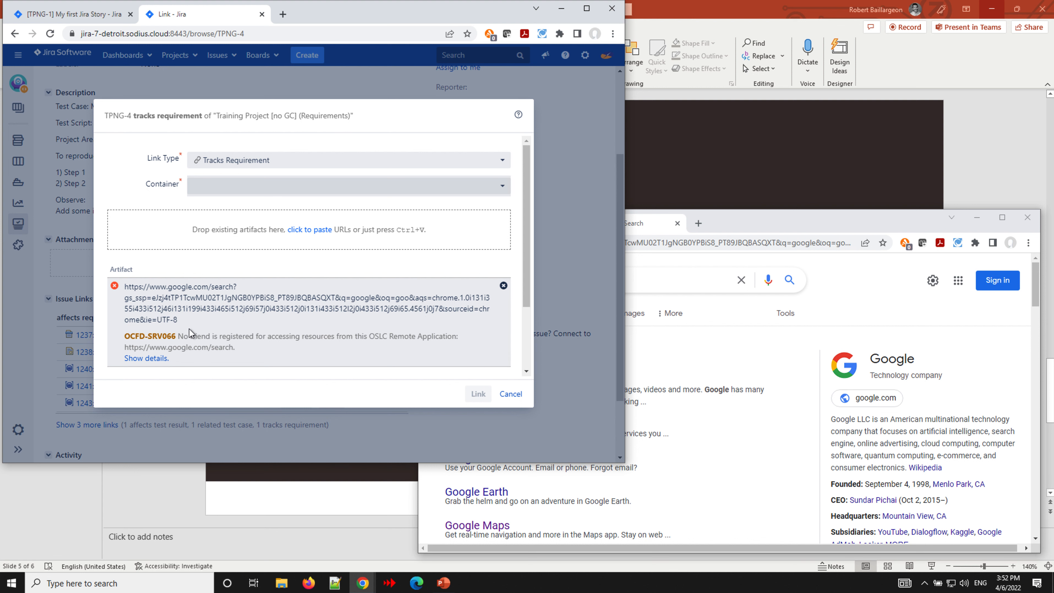
click(503, 286)
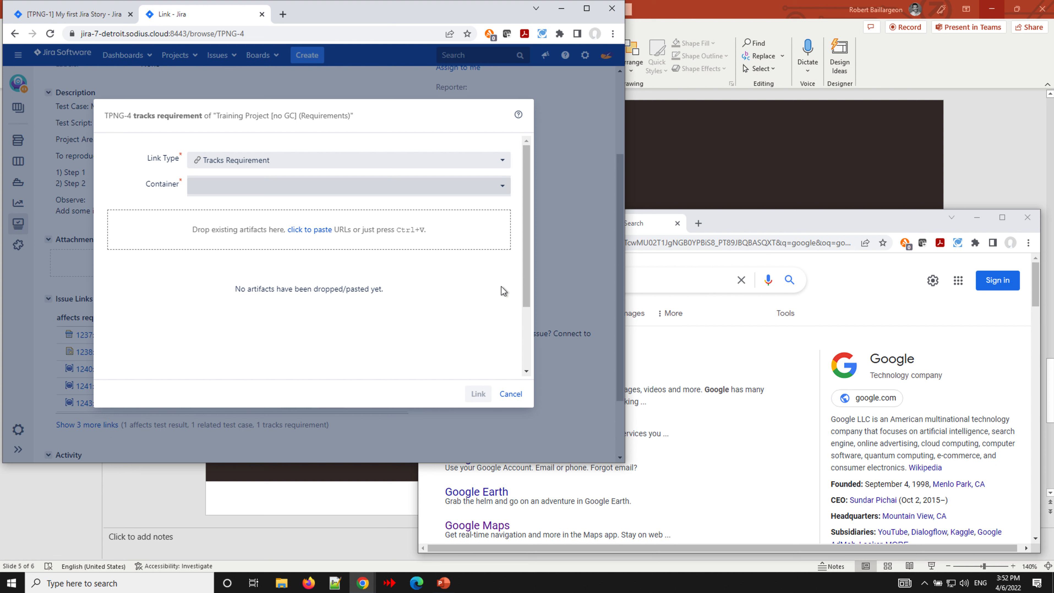
click(511, 394)
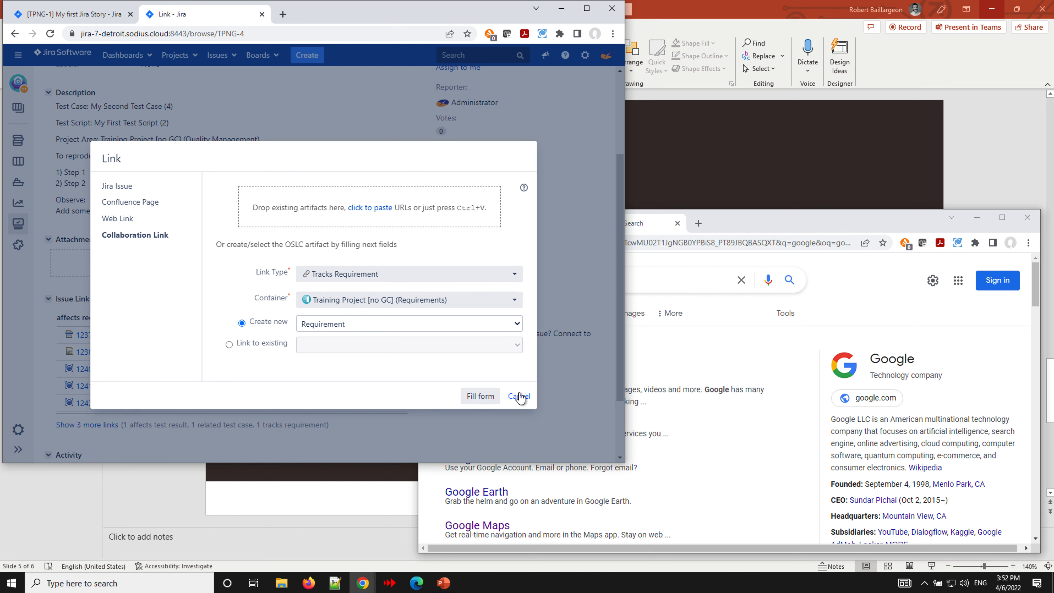
click(519, 394)
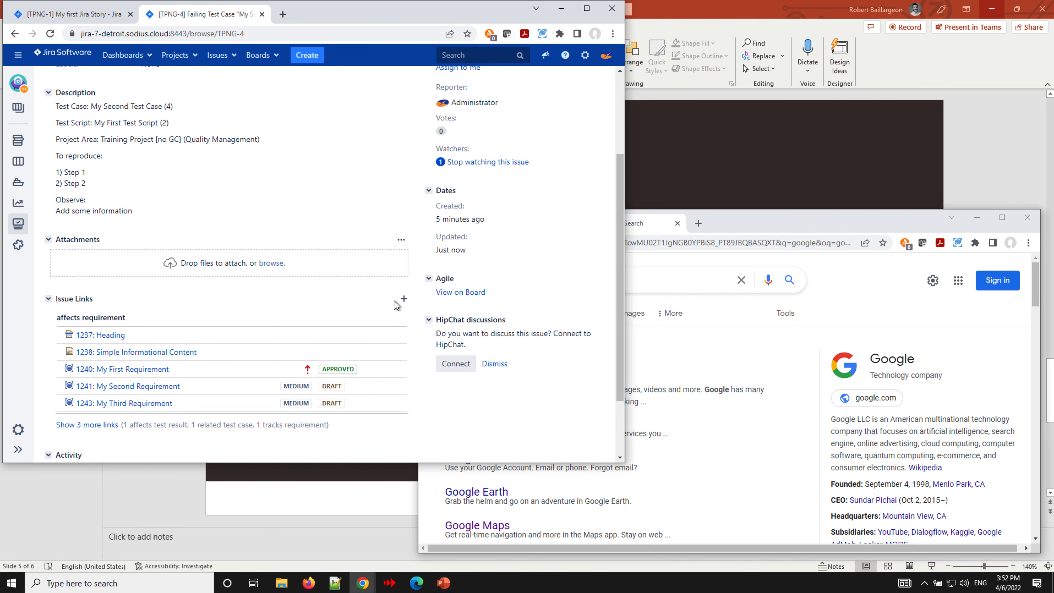
- Examine the link types offered for a new collaboration link on TPNG-4 and cancel without linking
click(404, 301)
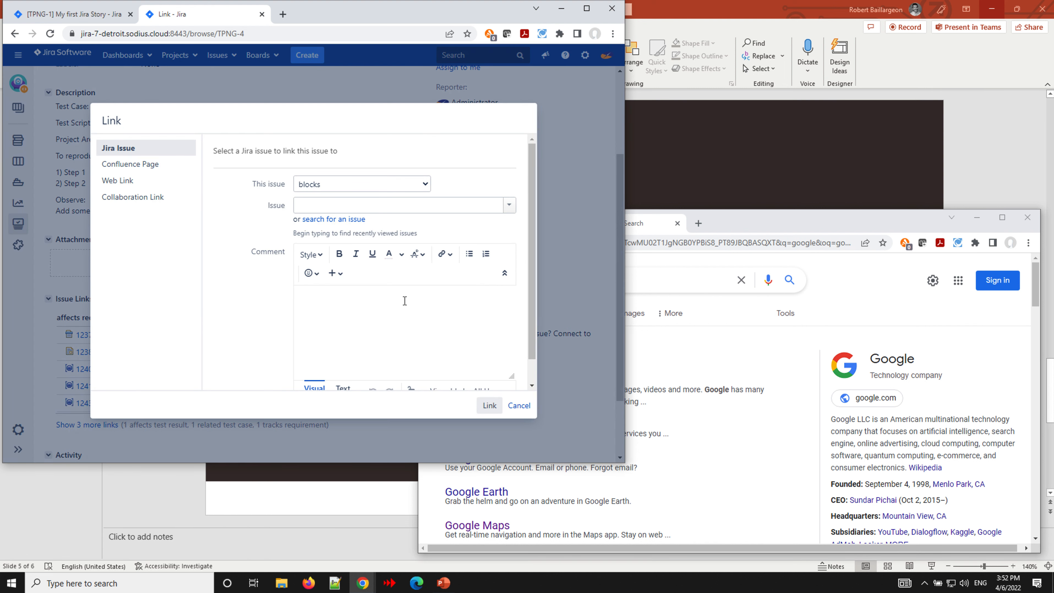
click(162, 206)
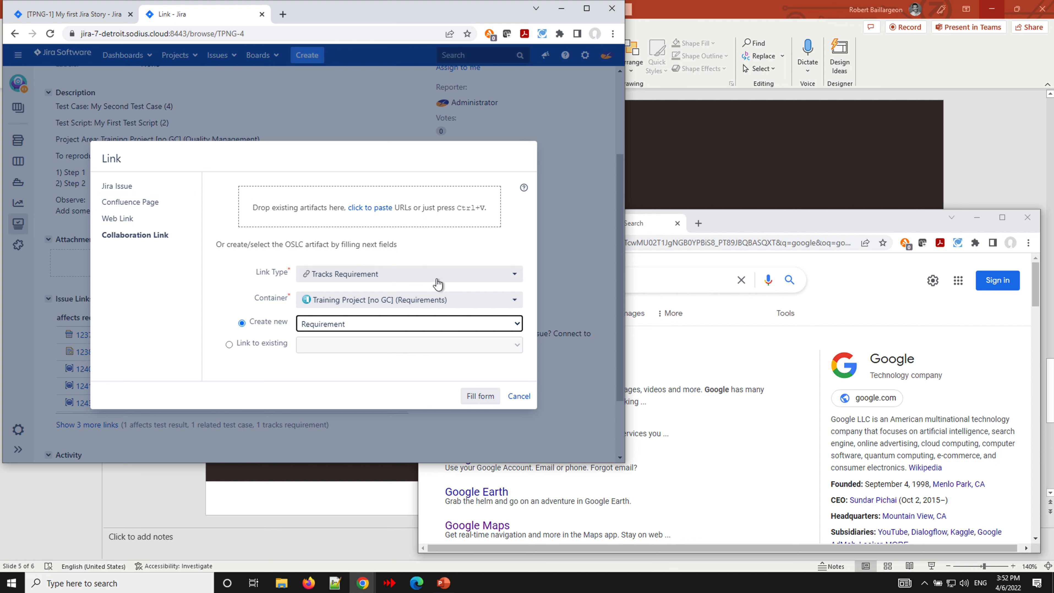
click(450, 275)
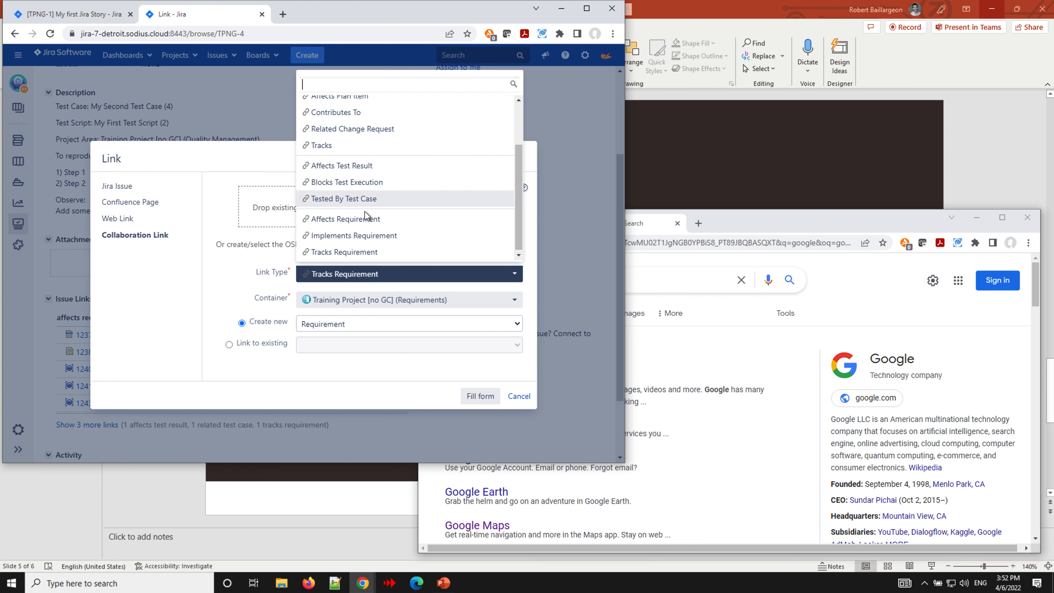
click(222, 266)
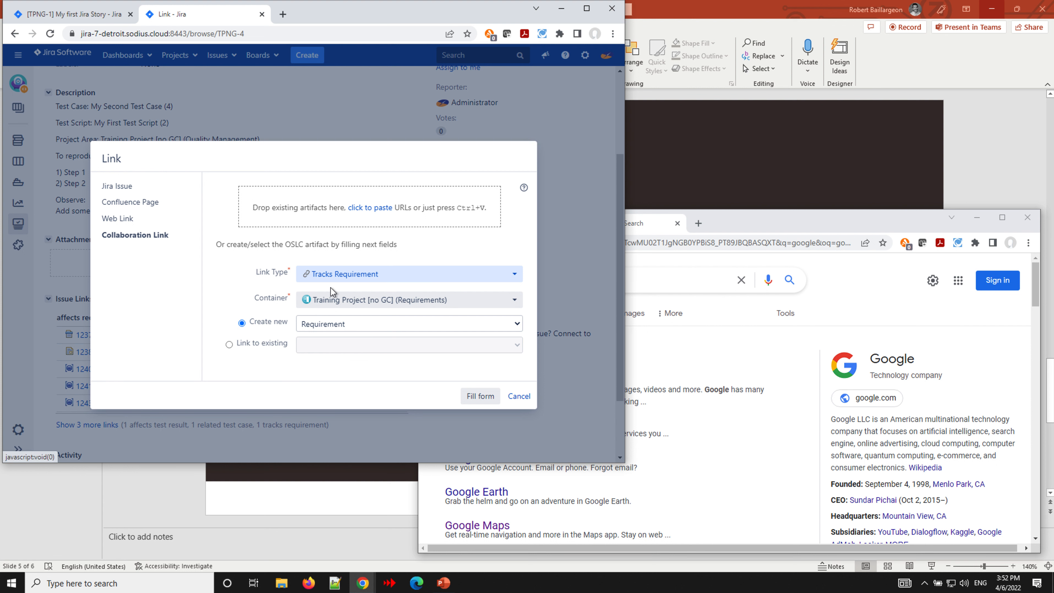
click(519, 396)
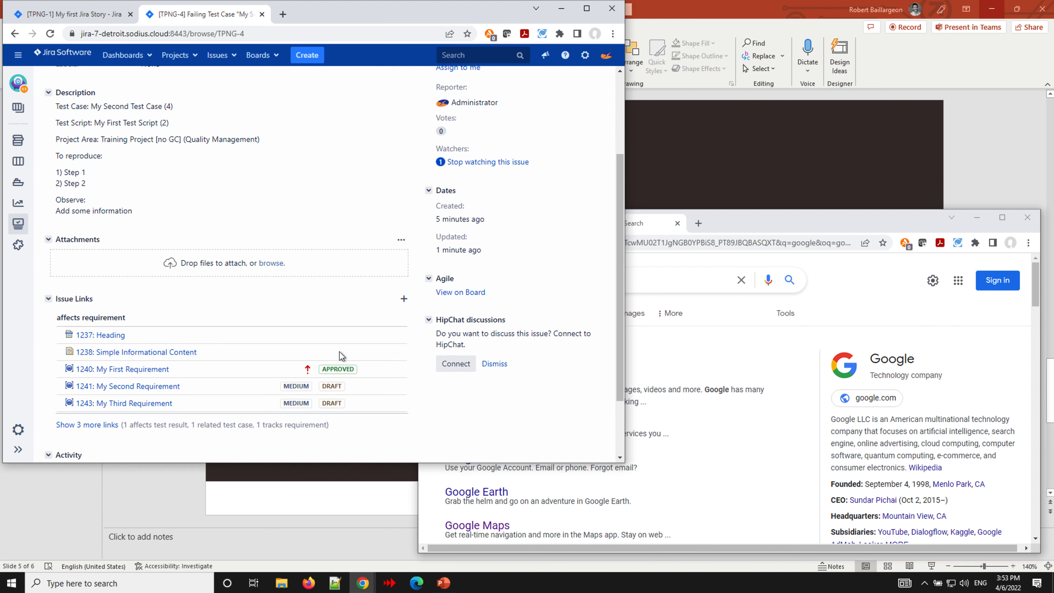